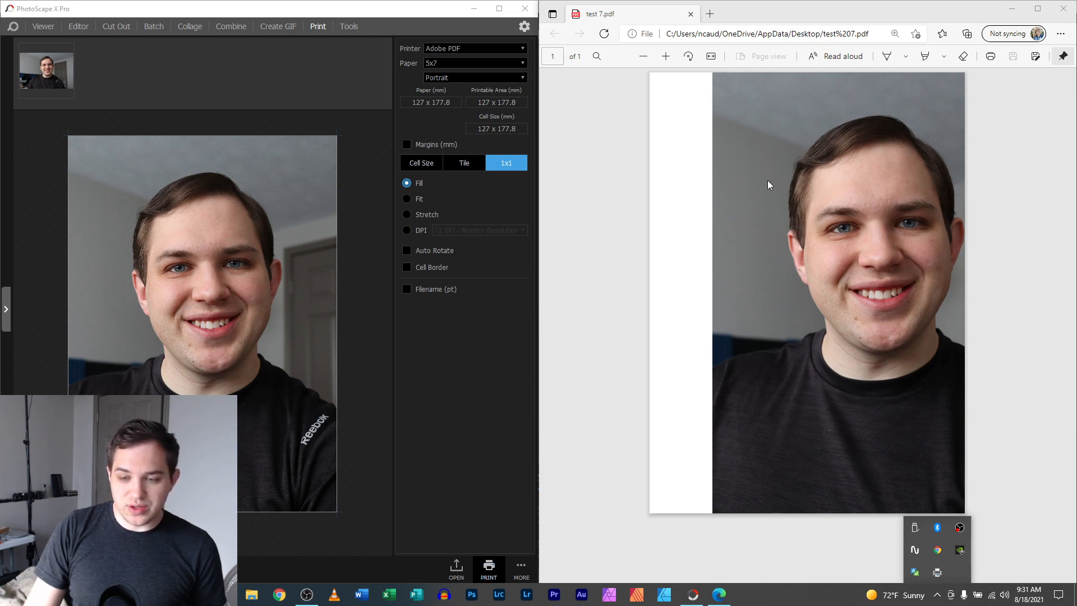
# Start printing the photo and review the Adobe PDF preferences, including the available page sizes and the custom 5x7 paper definition
pyautogui.click(858, 322)
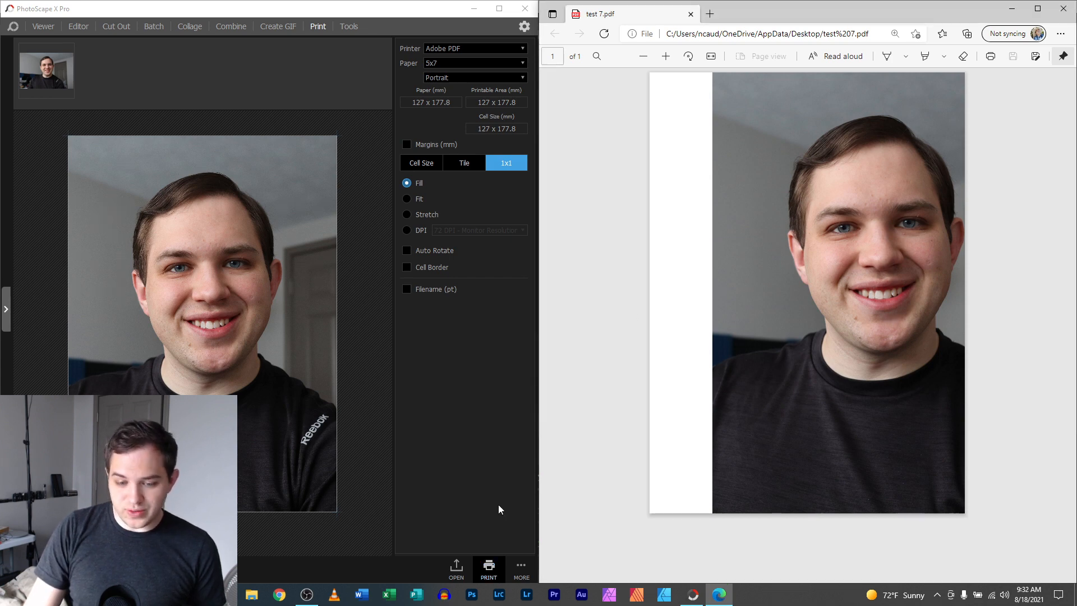
pyautogui.click(487, 570)
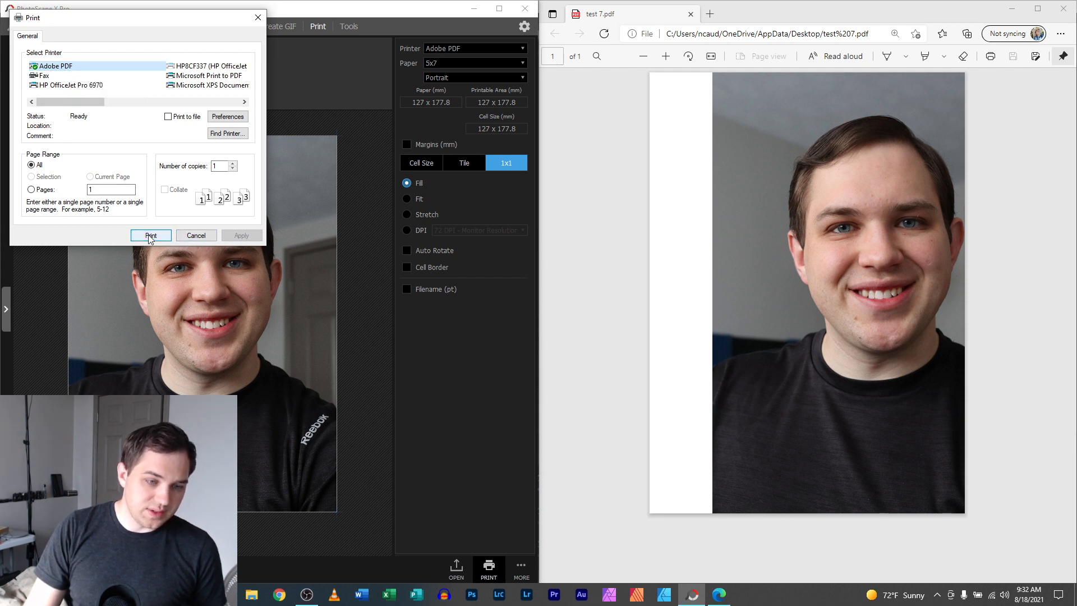
pyautogui.click(228, 116)
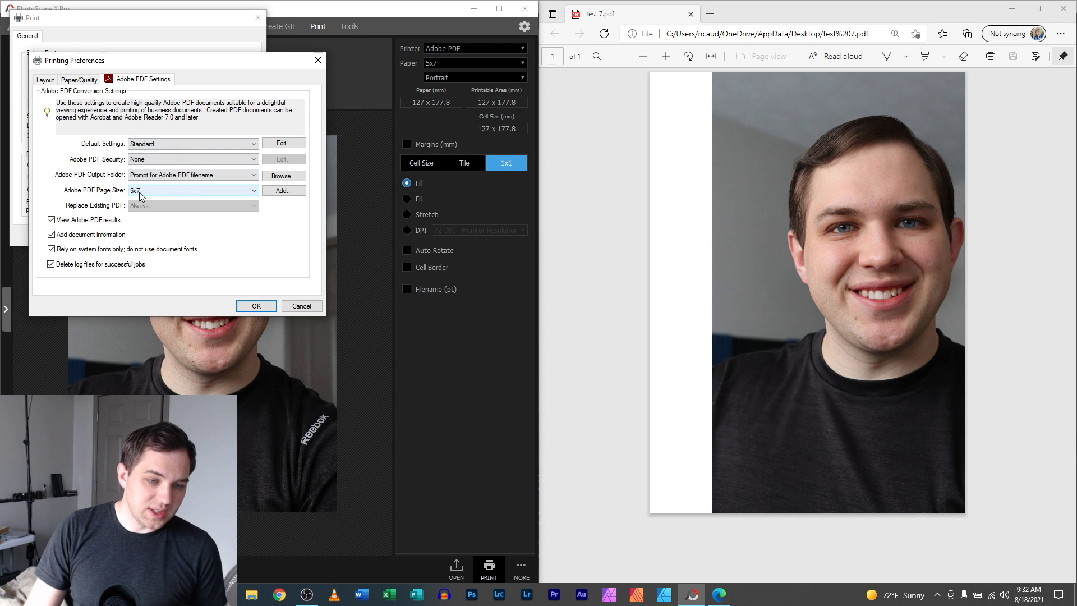
pyautogui.click(141, 194)
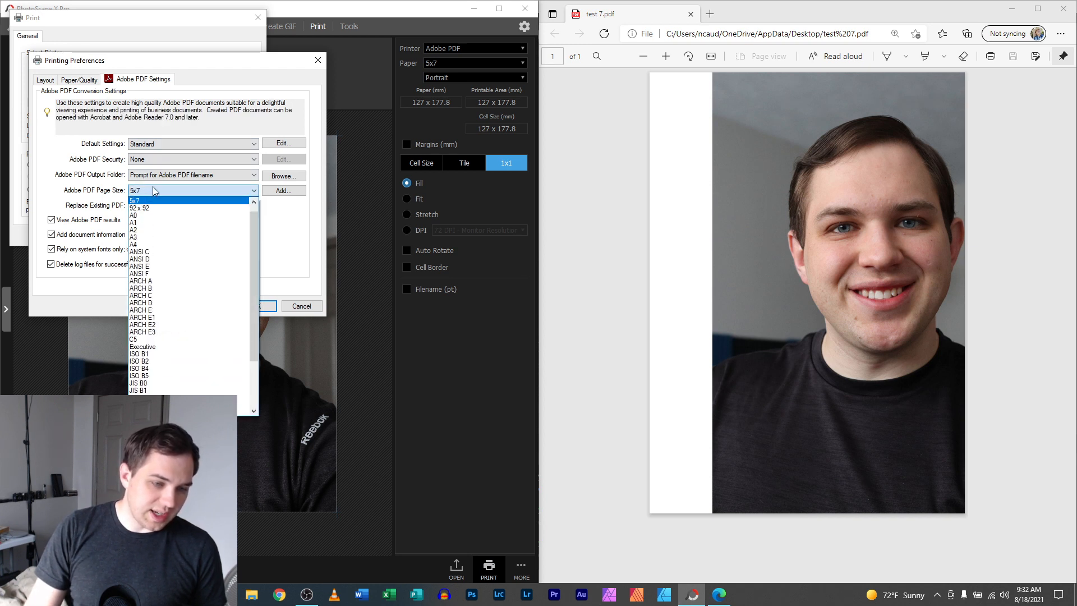
pyautogui.click(271, 195)
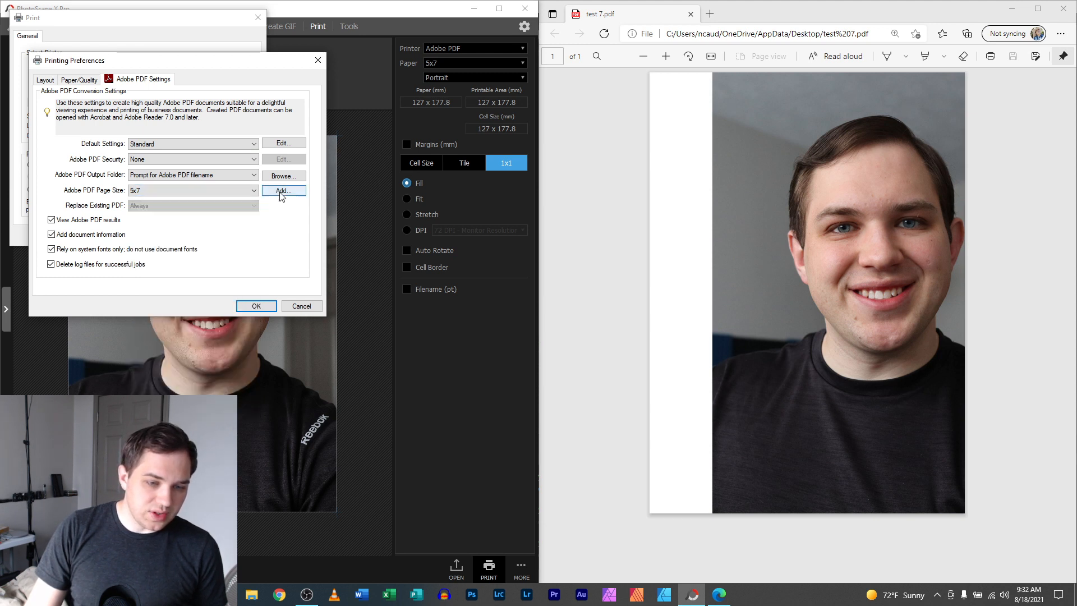
pyautogui.click(282, 192)
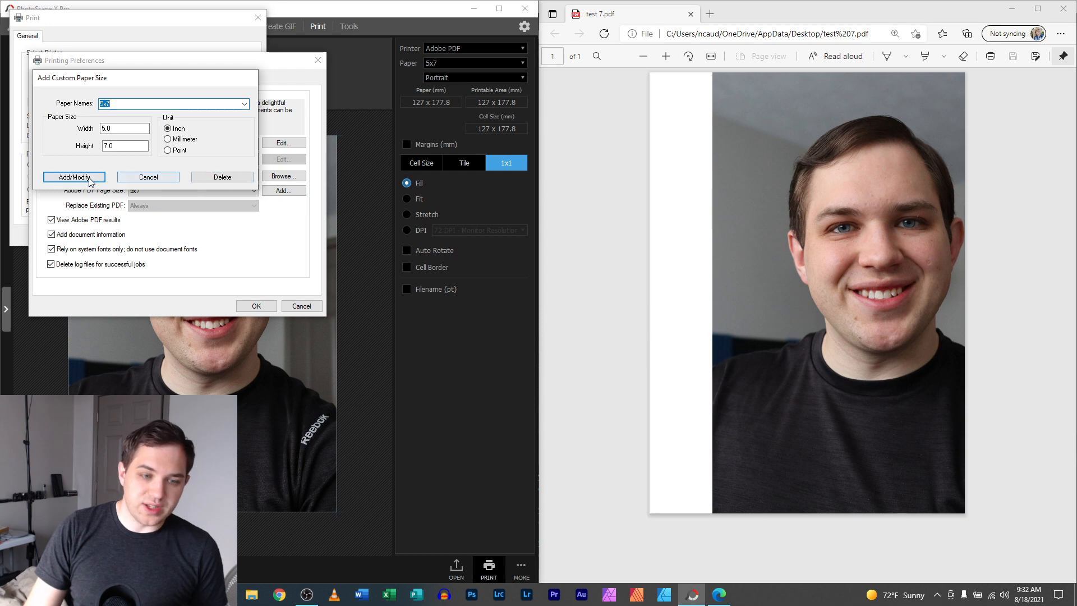
pyautogui.click(169, 177)
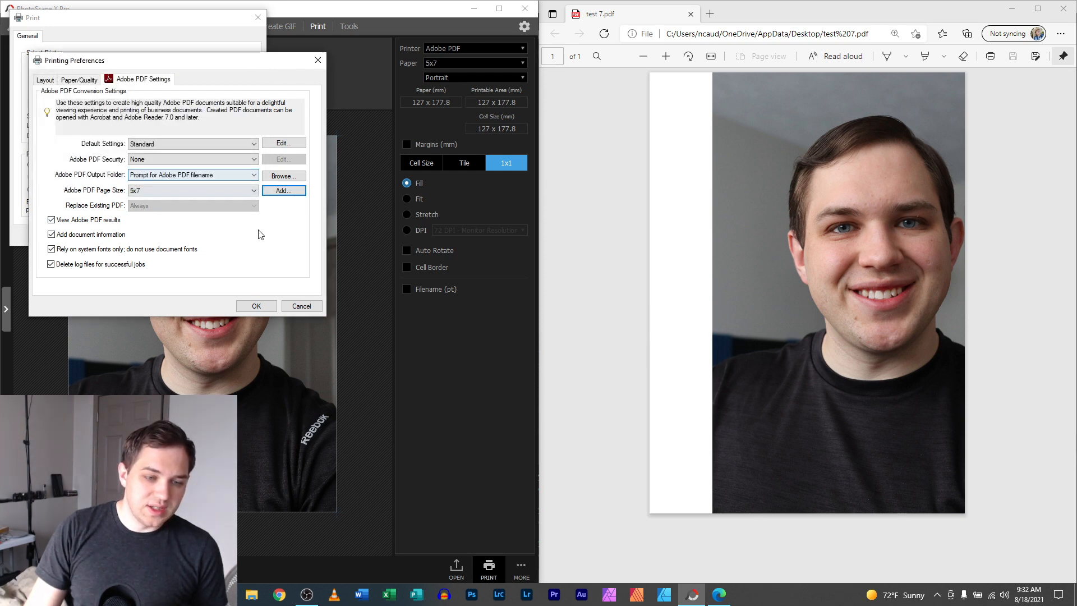
pyautogui.click(257, 306)
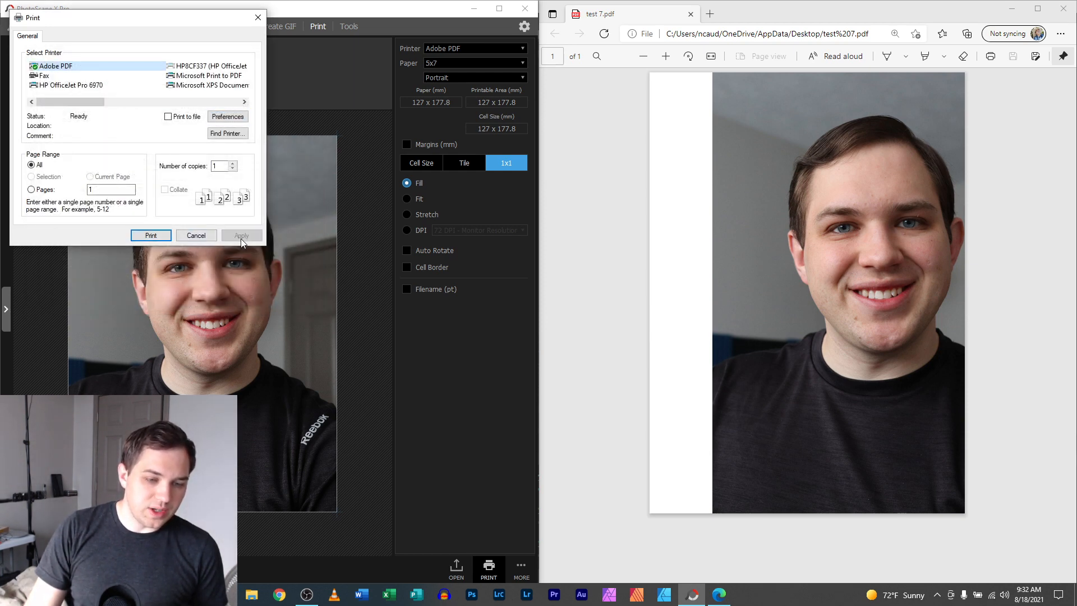
# Print the photo with Adobe PDF and save the output on the Desktop as "test 8"
pyautogui.click(159, 236)
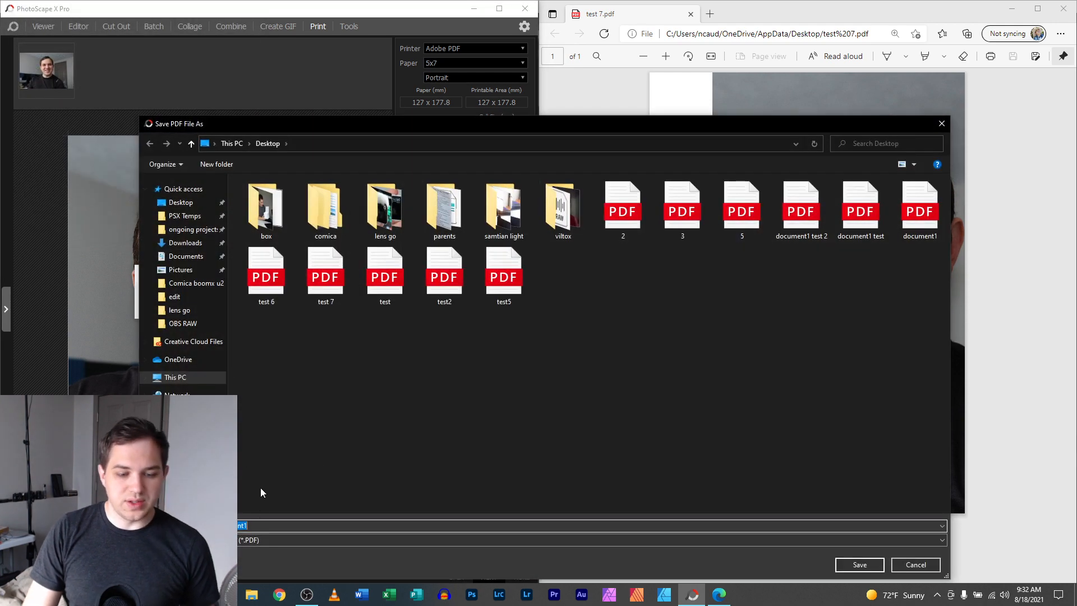
pyautogui.write('test')
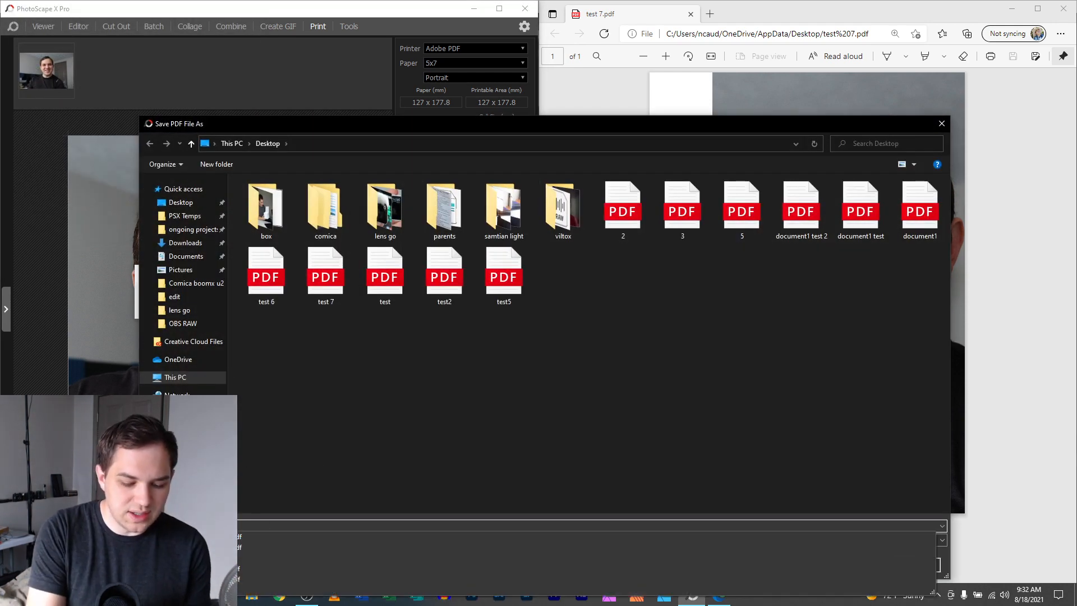
pyautogui.press('Return')
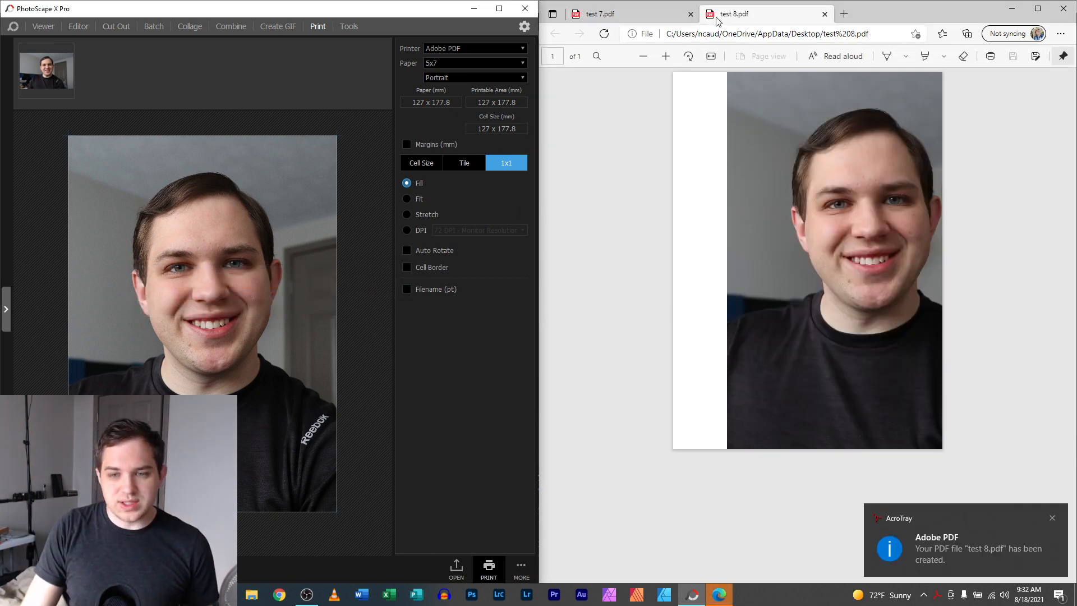
# Compare the photo's placement on the page between test 7.pdf and test 8.pdf
pyautogui.click(617, 18)
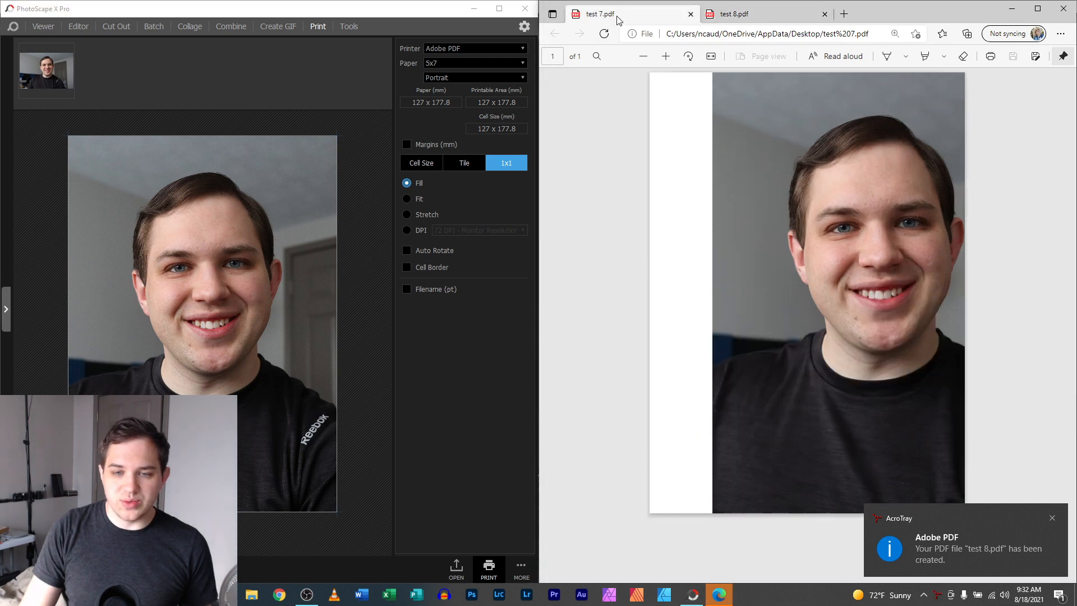
pyautogui.click(731, 14)
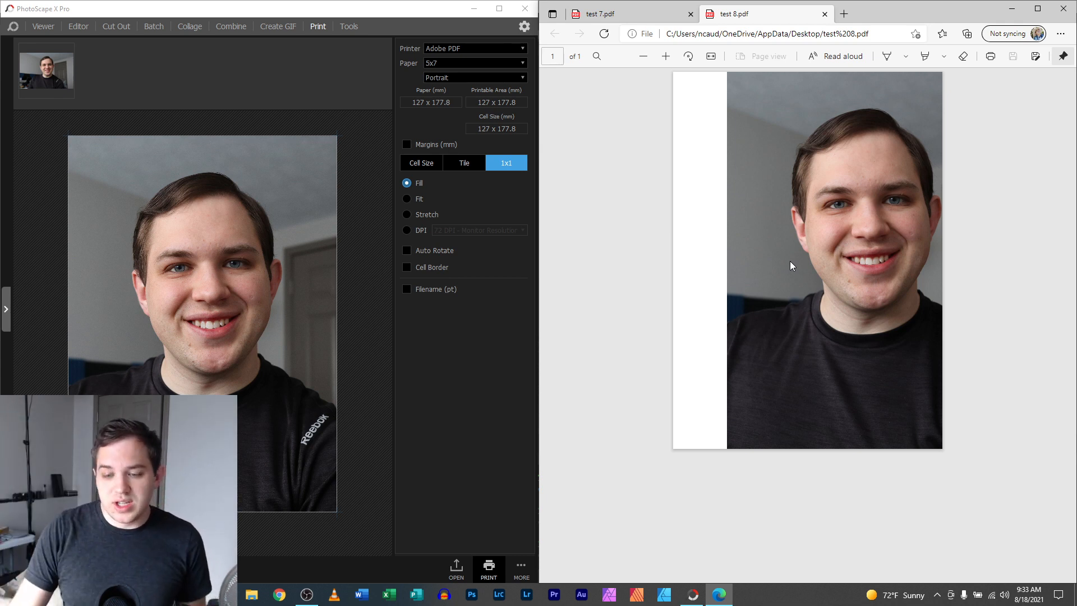
pyautogui.click(937, 595)
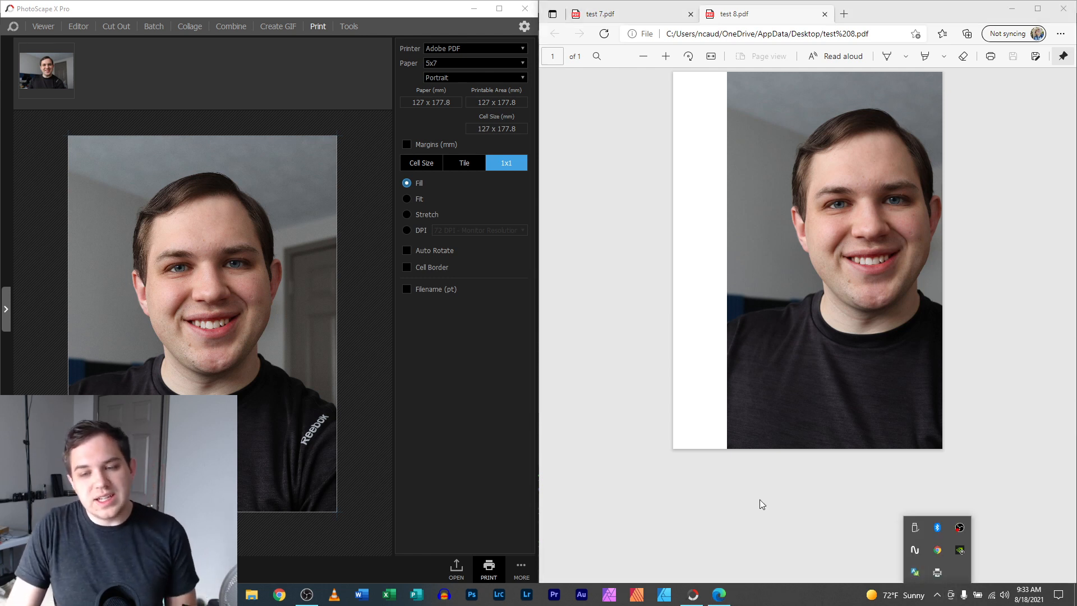
pyautogui.click(719, 479)
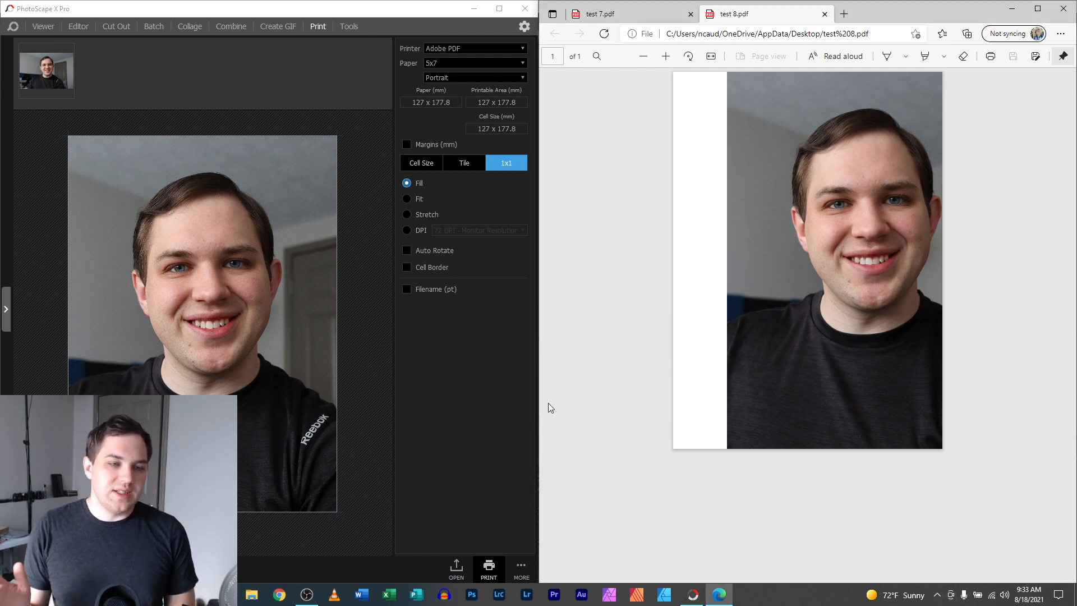
# Maximize PhotoScape X Pro, look through the headshot folder's photos in the viewer, and return to the print layout
pyautogui.moveTo(65, 55)
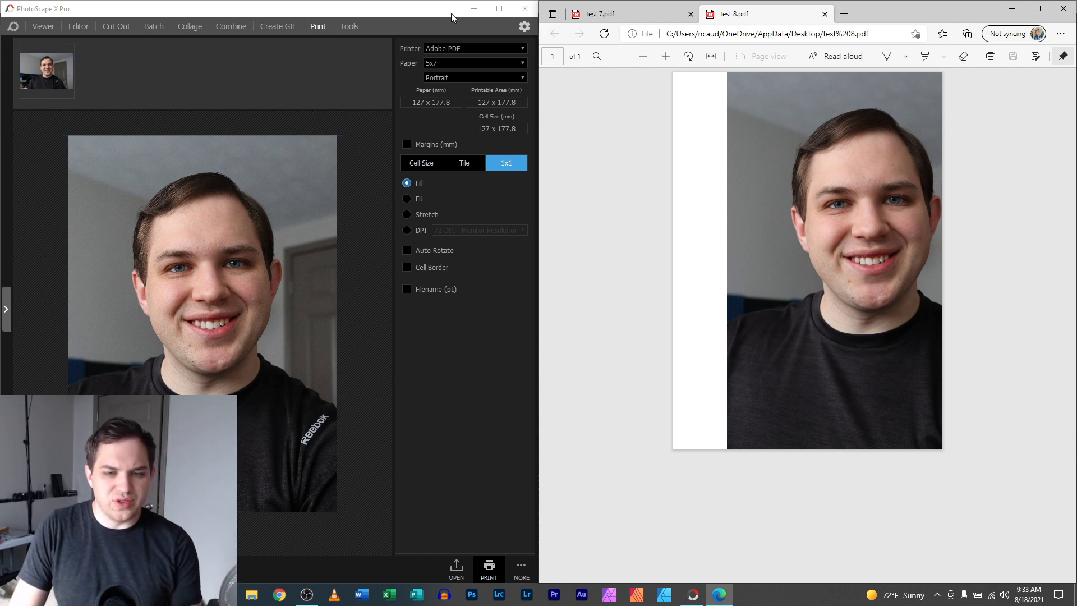
pyautogui.click(490, 9)
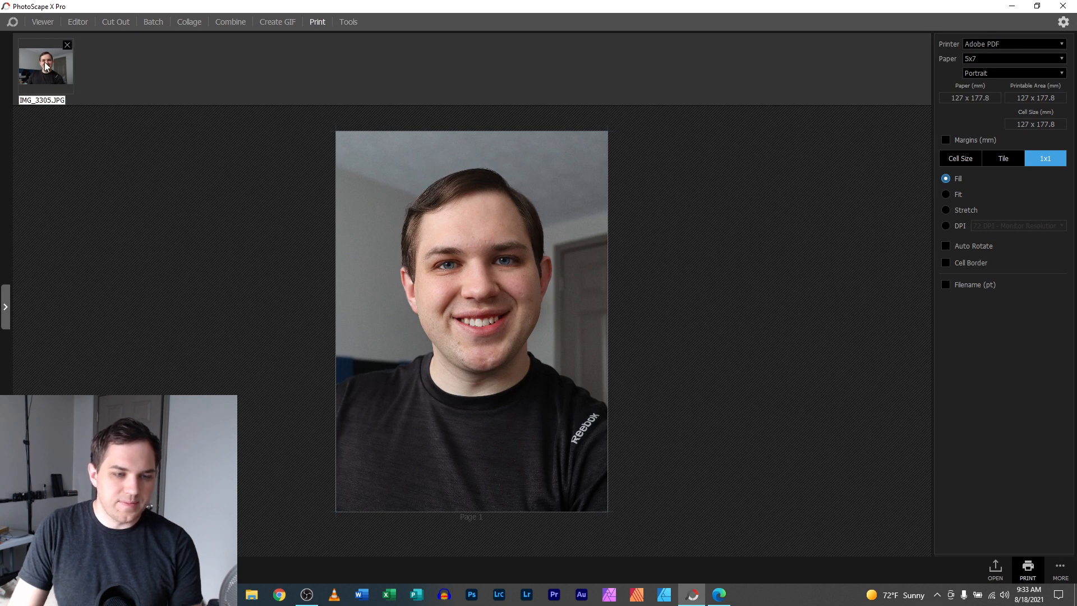
pyautogui.click(51, 22)
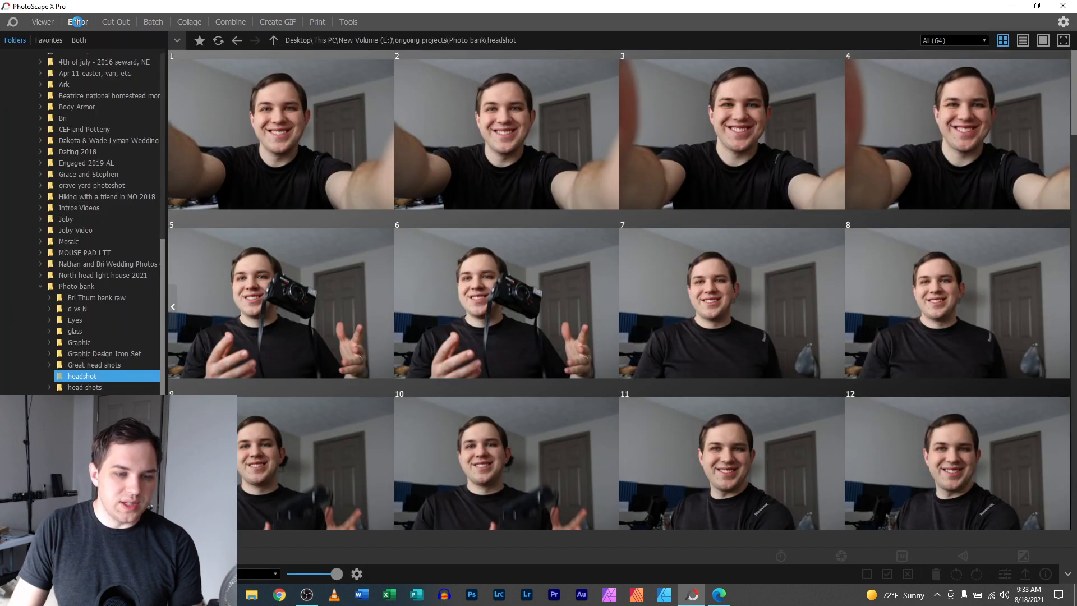
pyautogui.click(83, 24)
pyautogui.click(42, 23)
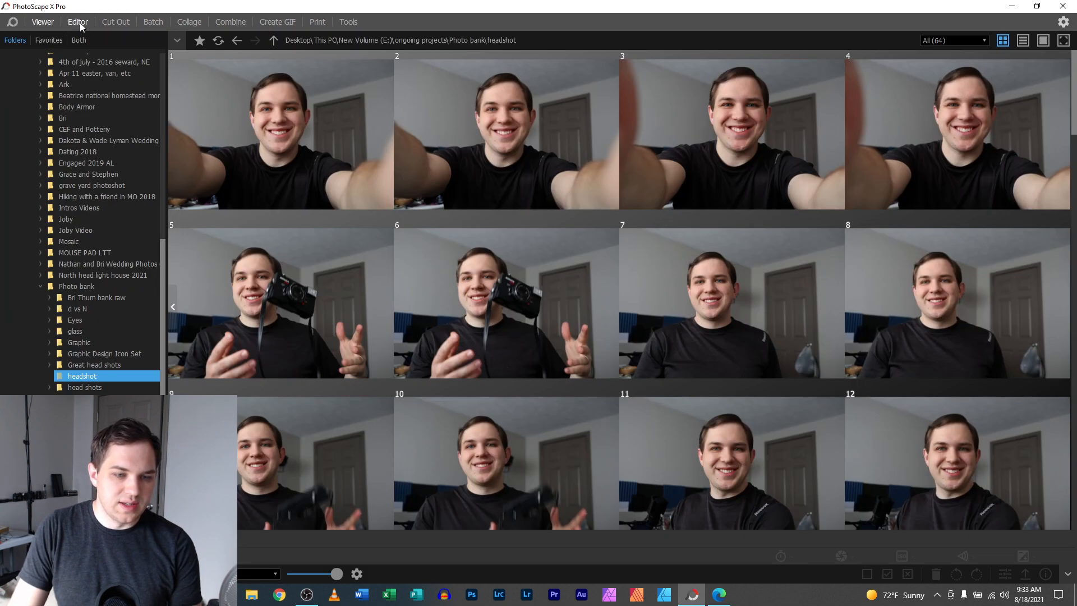
pyautogui.scroll(-5, 386, 389)
pyautogui.doubleClick(474, 184)
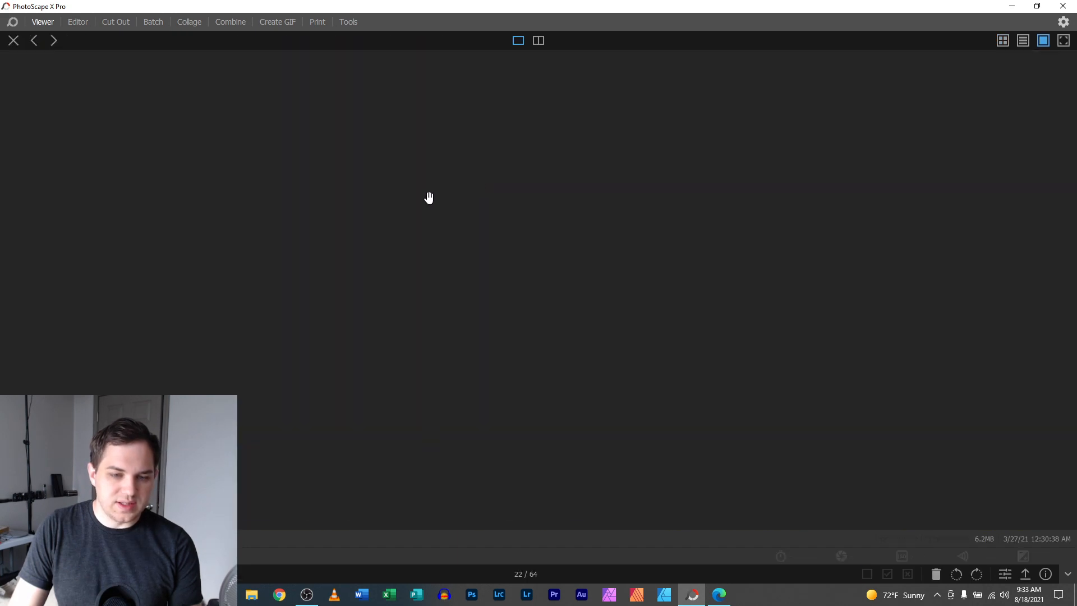
pyautogui.click(318, 22)
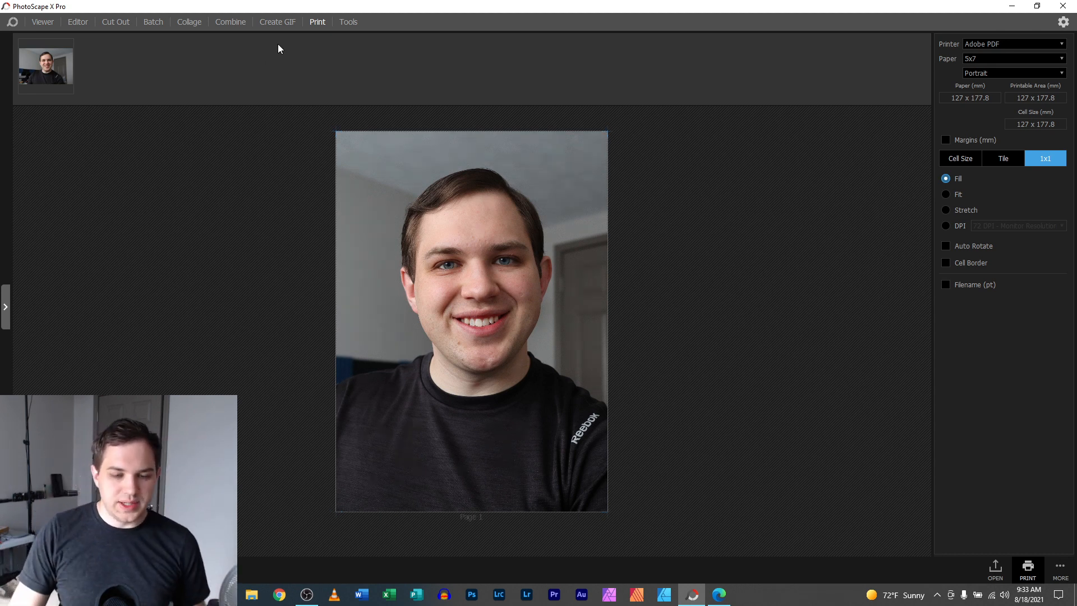
pyautogui.click(537, 337)
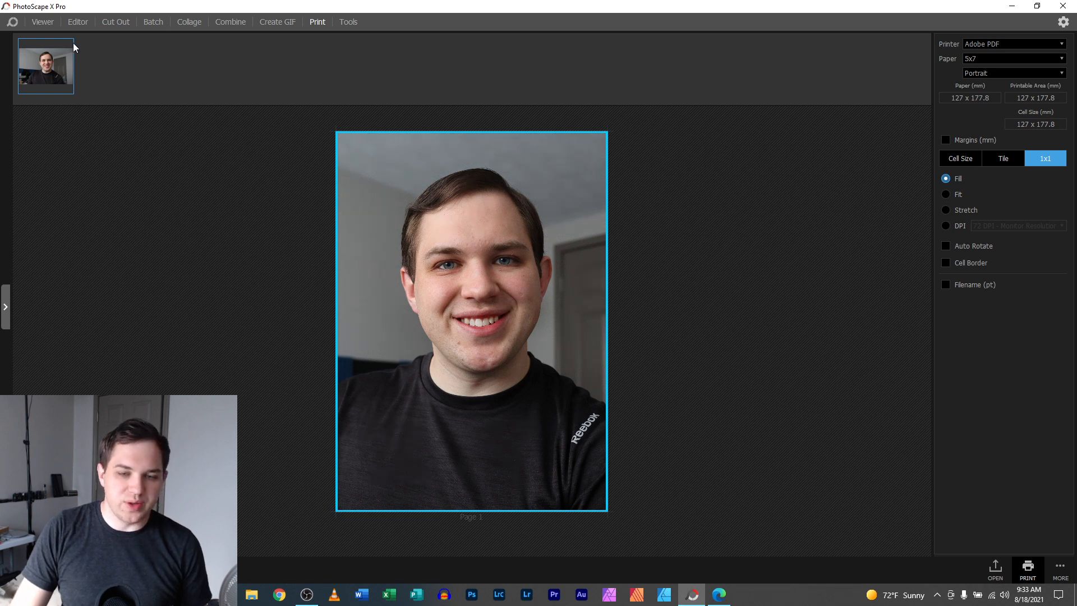
pyautogui.click(216, 157)
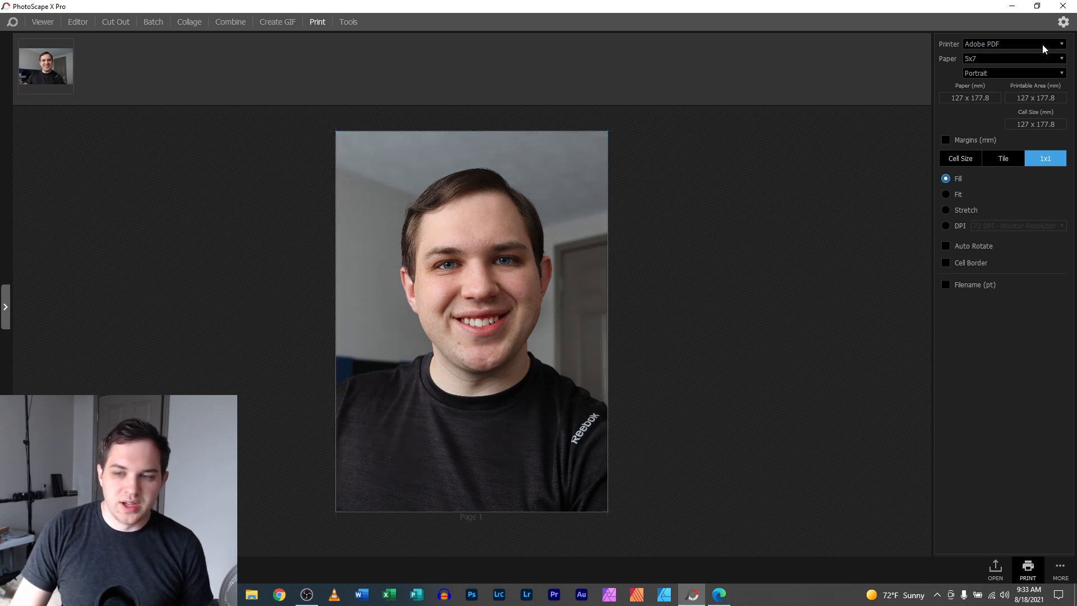
# Switch the printer to HP8CF337 (HP OfficeJet Pro 6970), try the Tile and Cell Size layouts, and return to 1x1
pyautogui.click(980, 43)
pyautogui.click(993, 104)
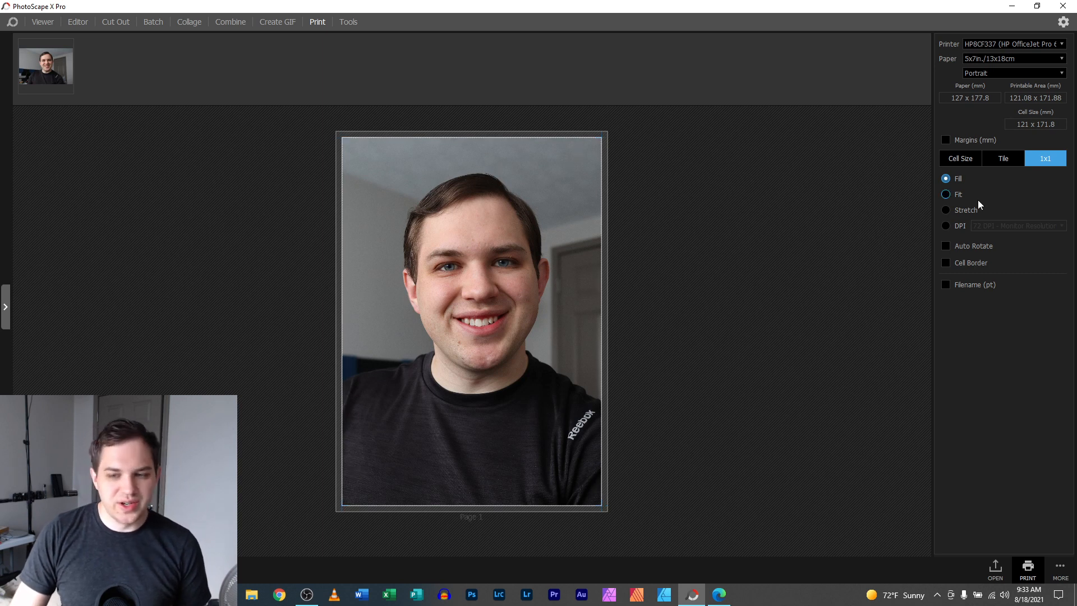
pyautogui.click(1003, 160)
pyautogui.click(960, 160)
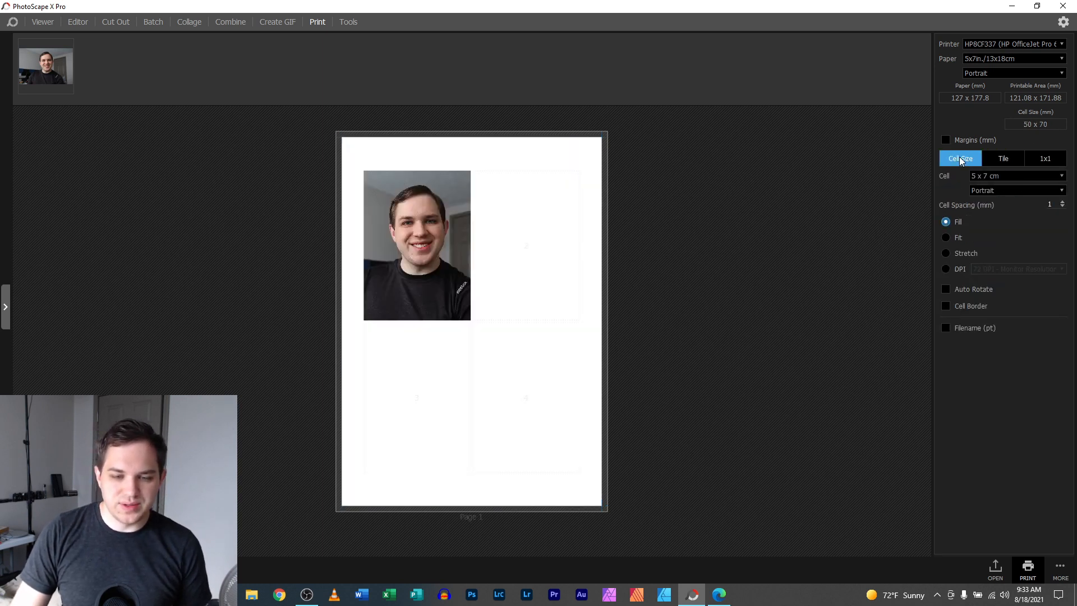
pyautogui.click(1043, 159)
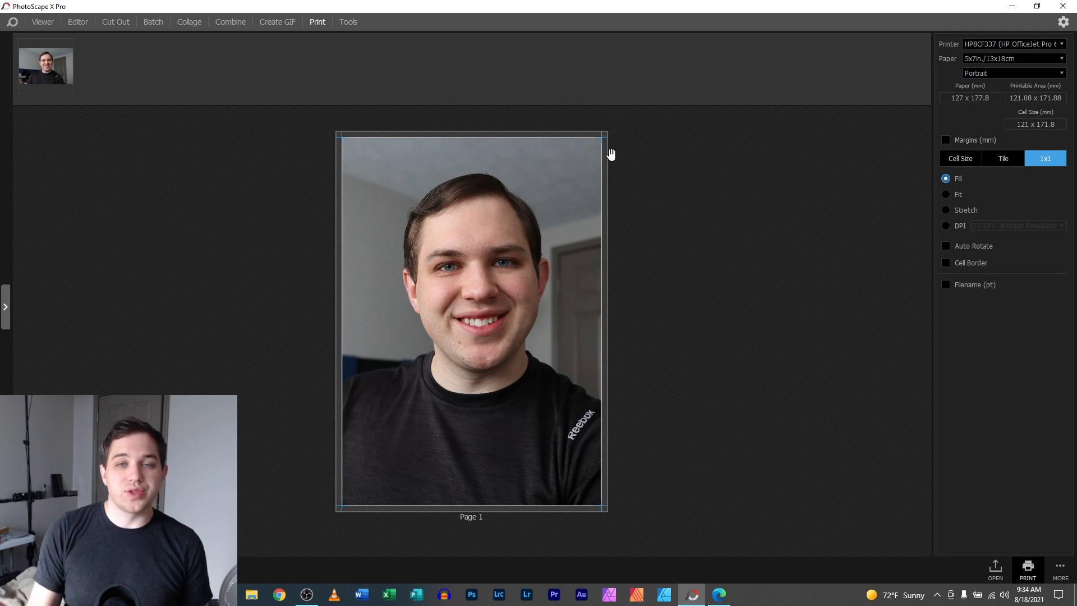
# Set the printer to Microsoft Print to PDF and remove IMG_3305.JPG from the print layout
pyautogui.click(1012, 45)
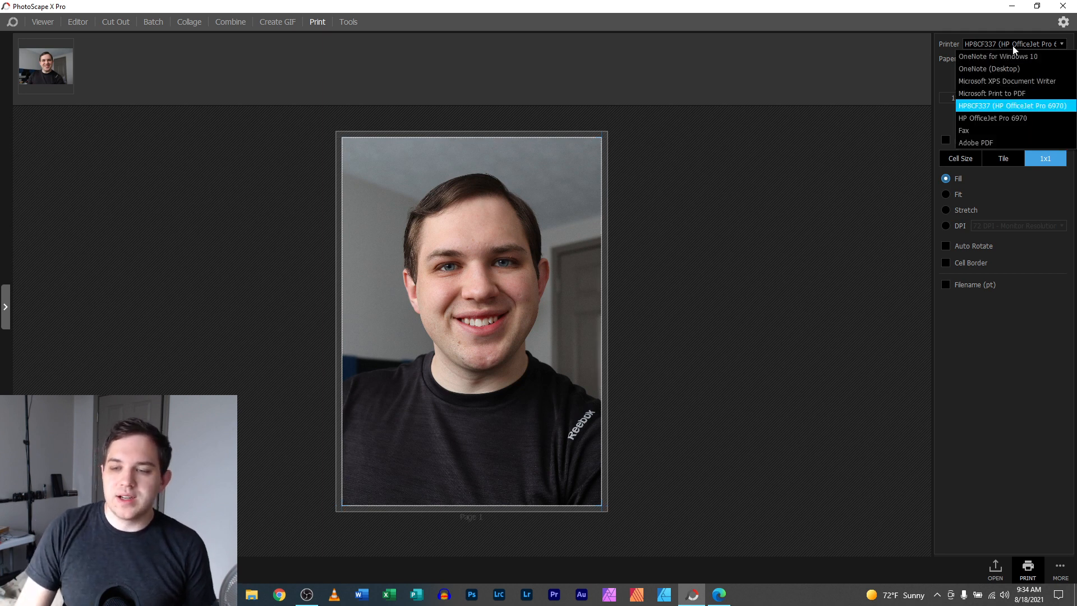
pyautogui.click(1010, 94)
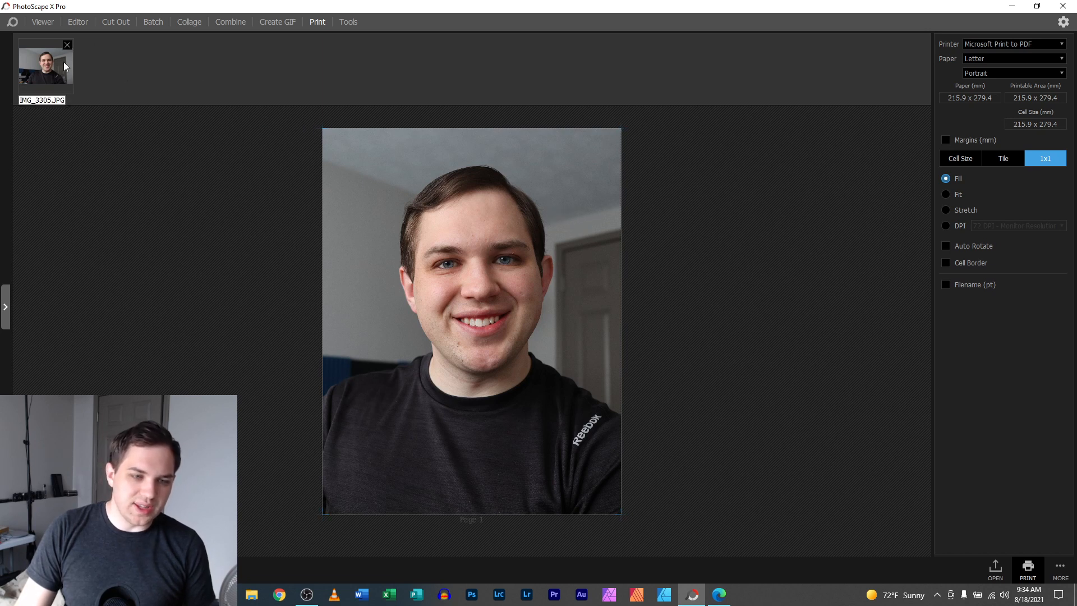
pyautogui.click(68, 46)
# Open IMG_3305.JPG in the editor and crop it at a 5 x 7 ratio around the head and shoulders, about 2858 x 4000 px
pyautogui.click(75, 21)
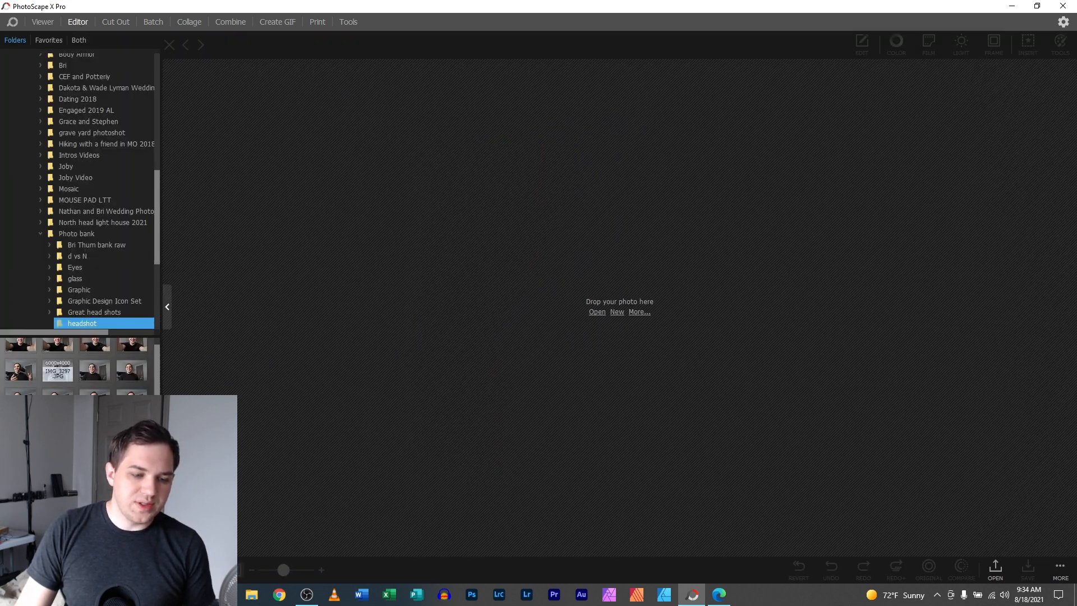
pyautogui.moveTo(132, 462); pyautogui.dragTo(663, 235)
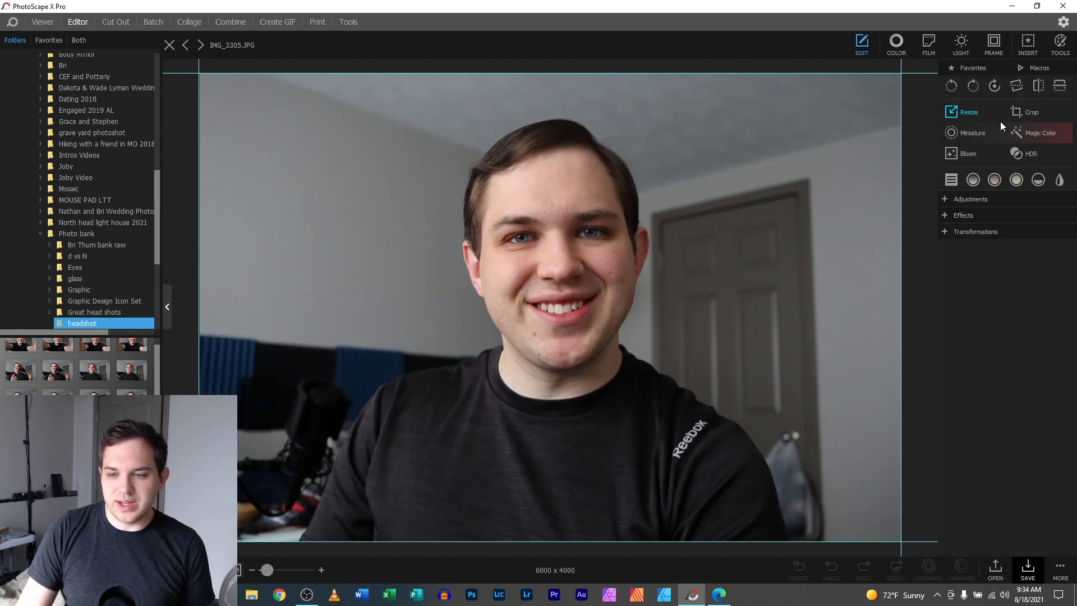
pyautogui.click(1029, 112)
pyautogui.click(963, 239)
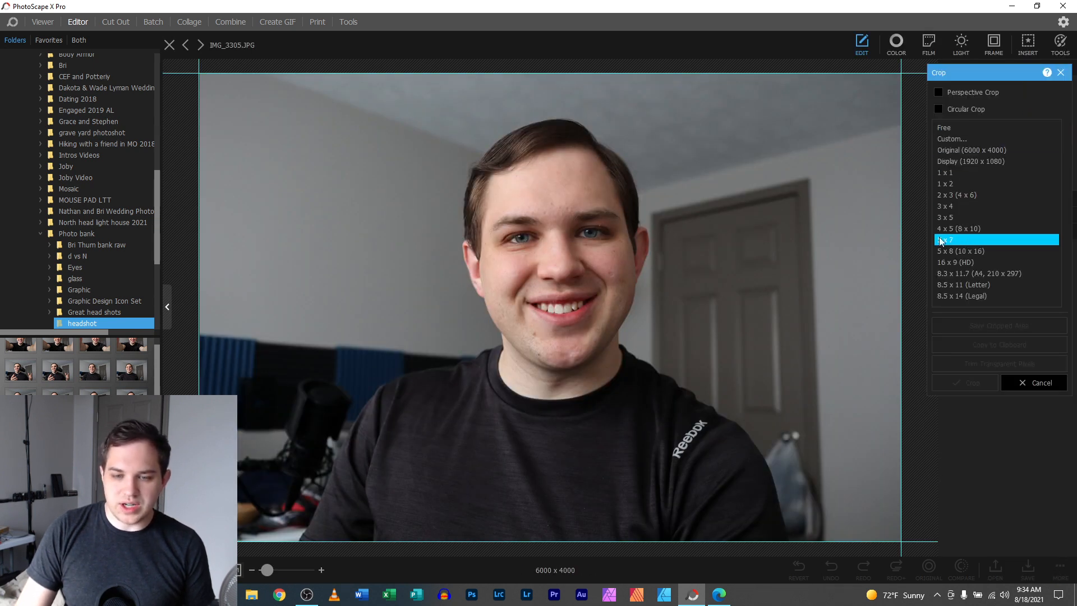
pyautogui.moveTo(361, 68); pyautogui.dragTo(961, 599)
pyautogui.moveTo(481, 415); pyautogui.dragTo(503, 418)
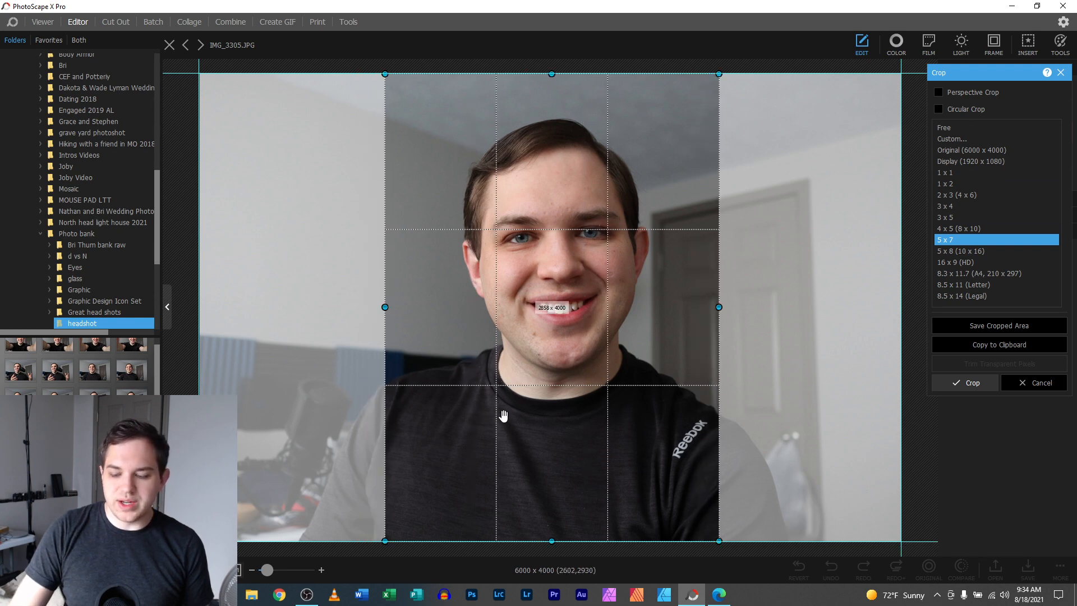
pyautogui.doubleClick(503, 417)
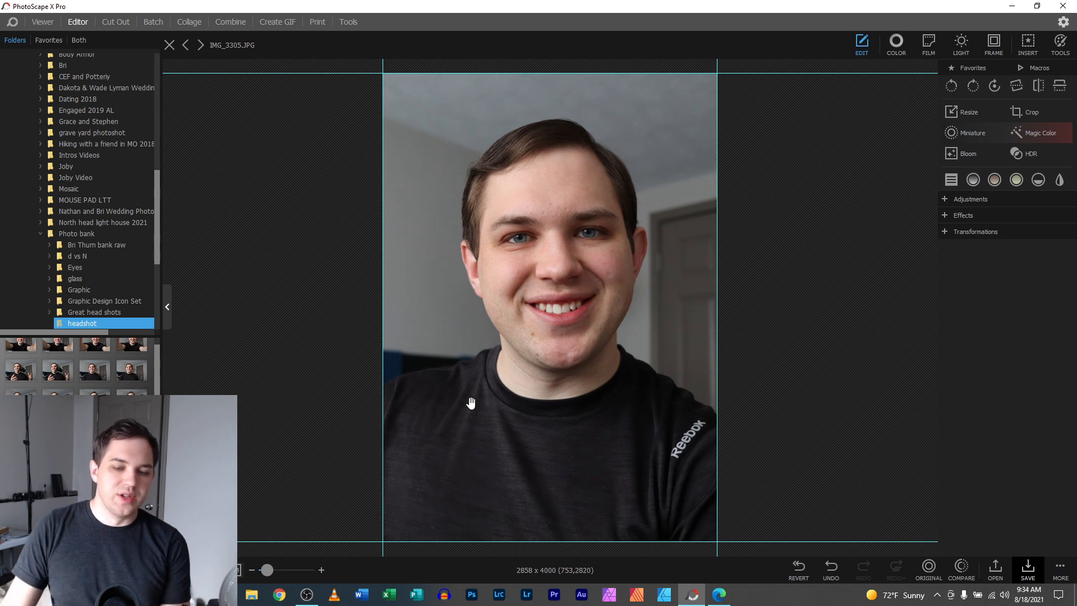
# Copy the cropped headshot to the clipboard
pyautogui.rightClick(447, 191)
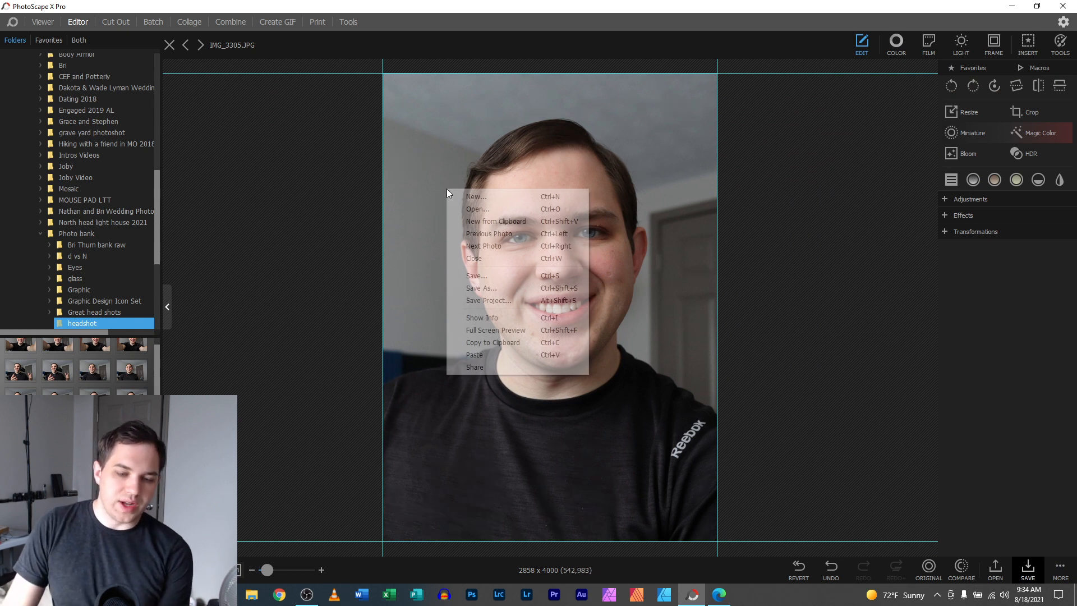
pyautogui.click(527, 347)
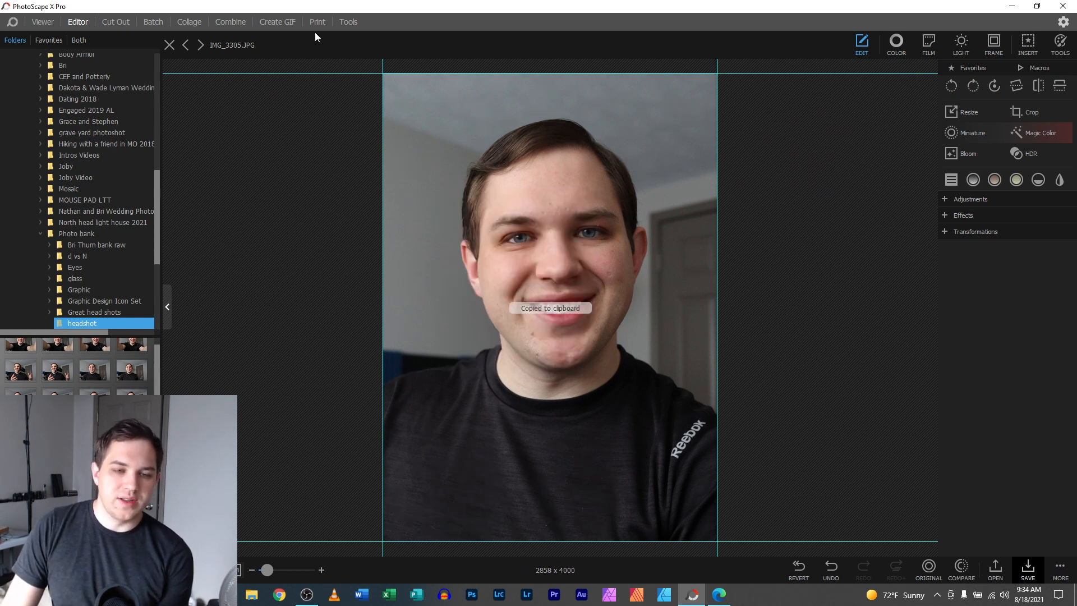
pyautogui.click(318, 22)
pyautogui.rightClick(377, 227)
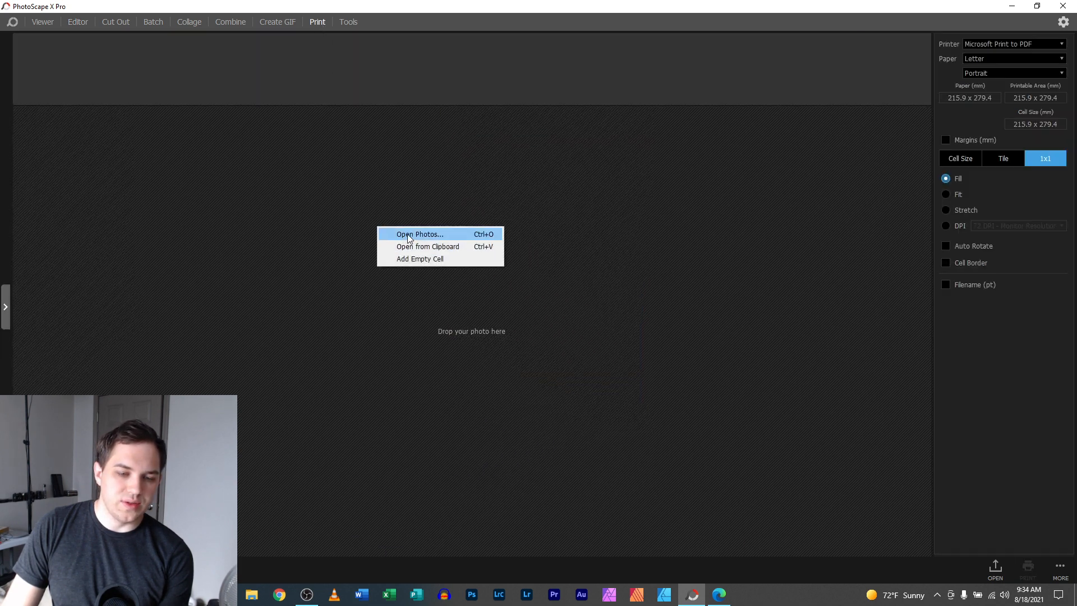
pyautogui.click(415, 247)
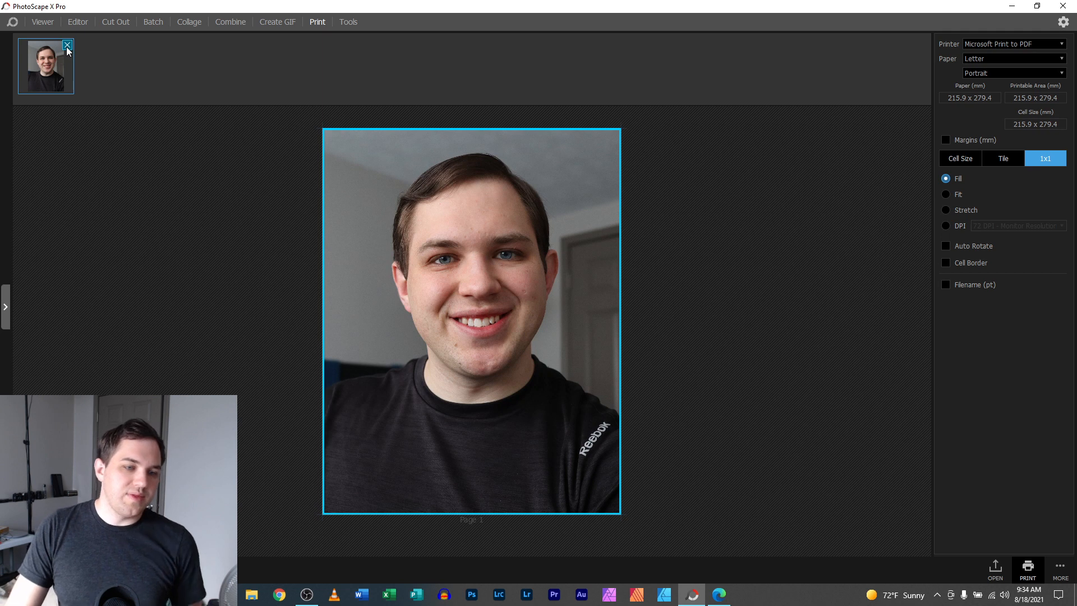
pyautogui.click(67, 52)
# Return to the editor and save the cropped headshot to the Desktop as test.JPG
pyautogui.click(78, 25)
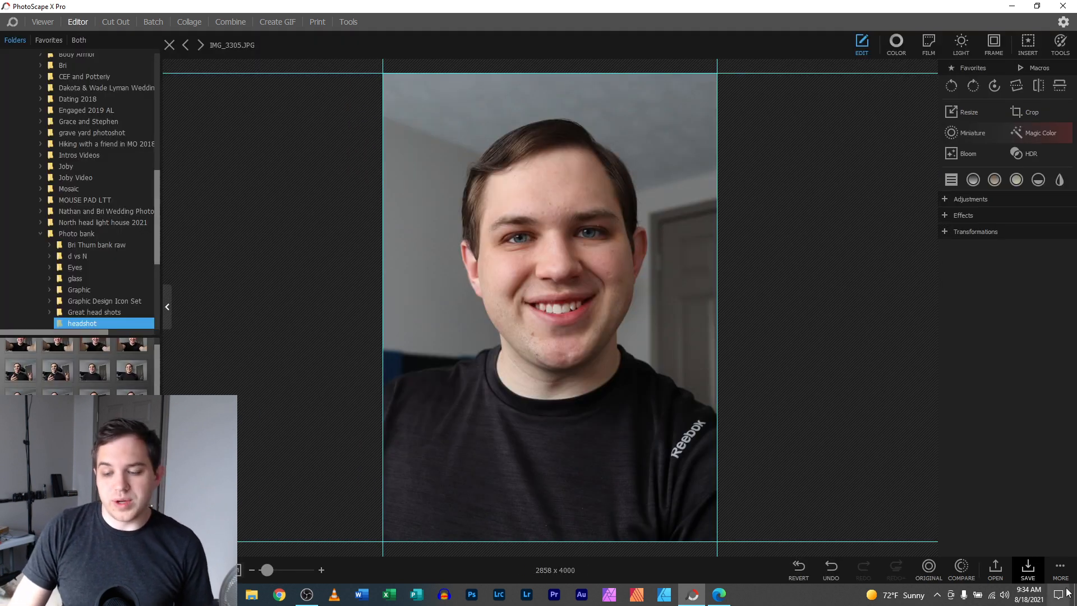
pyautogui.click(1061, 568)
pyautogui.click(1004, 467)
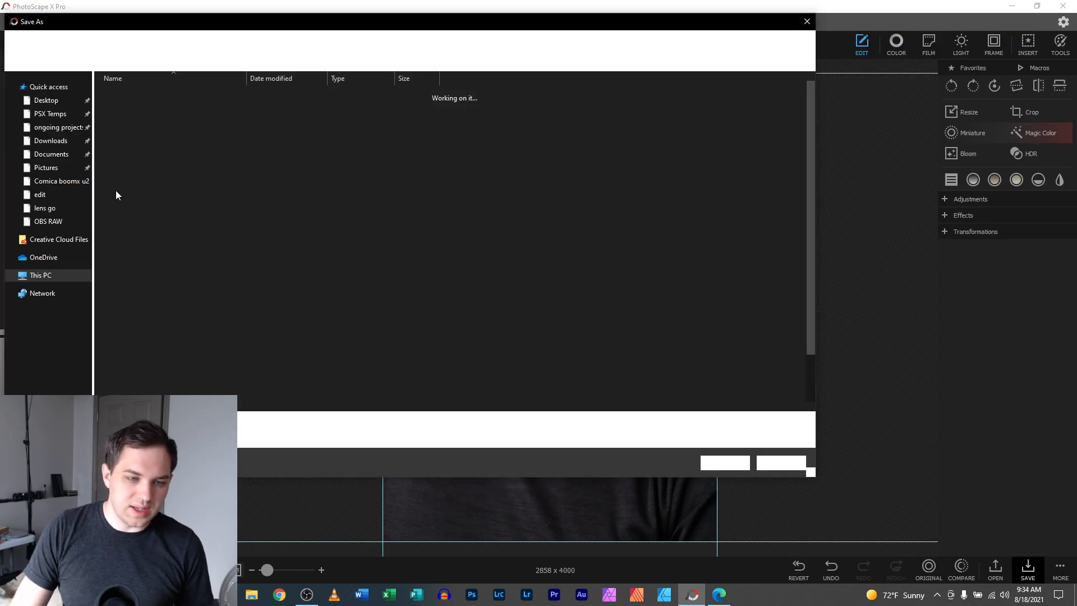
pyautogui.click(52, 101)
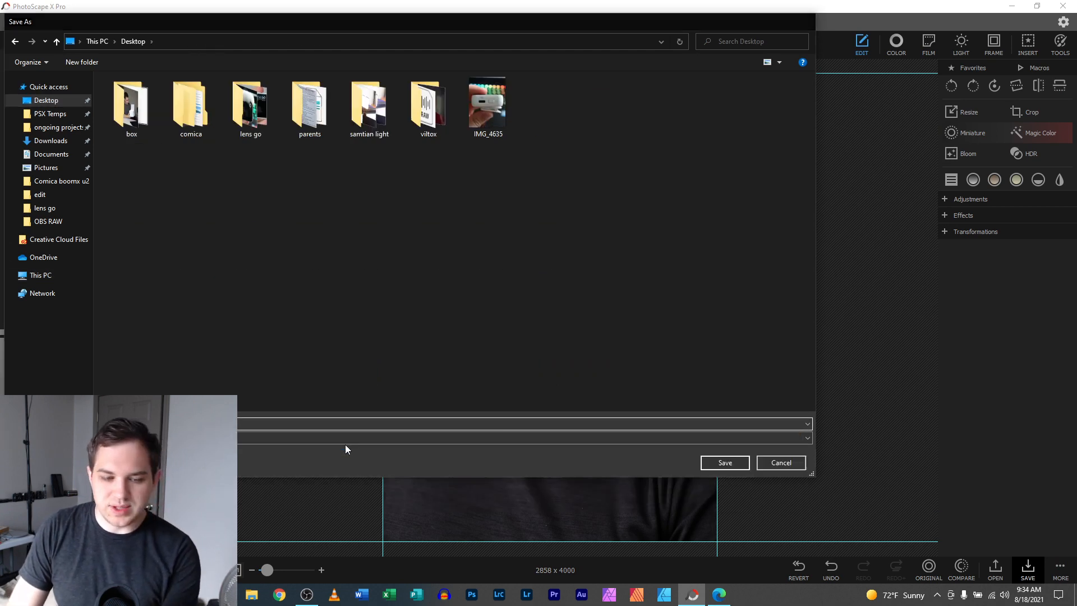
pyautogui.press('Return')
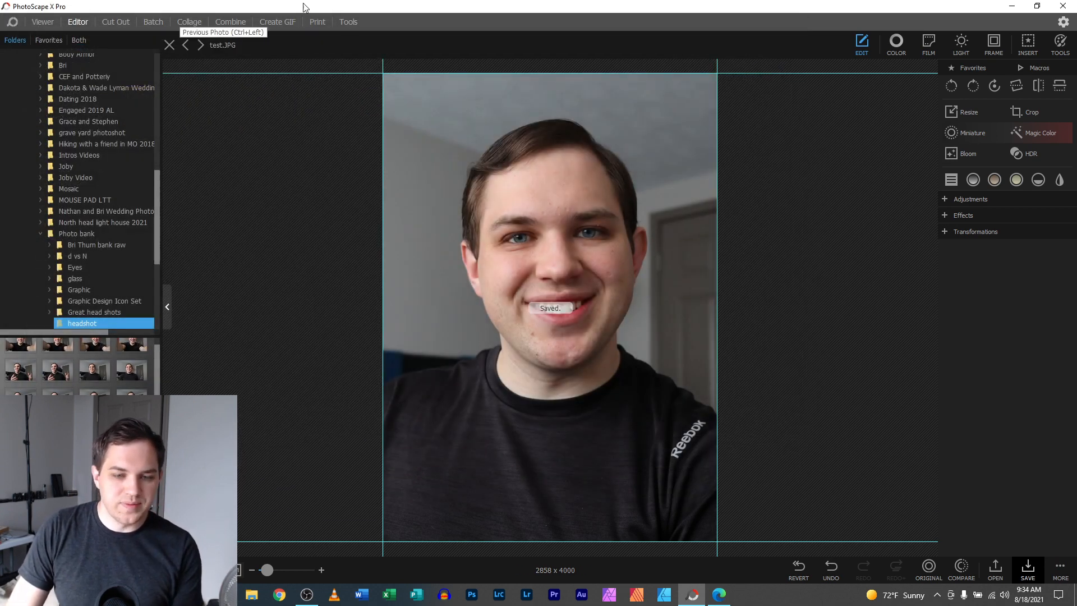
# Add the test image from the Desktop to the empty print layout
pyautogui.click(324, 23)
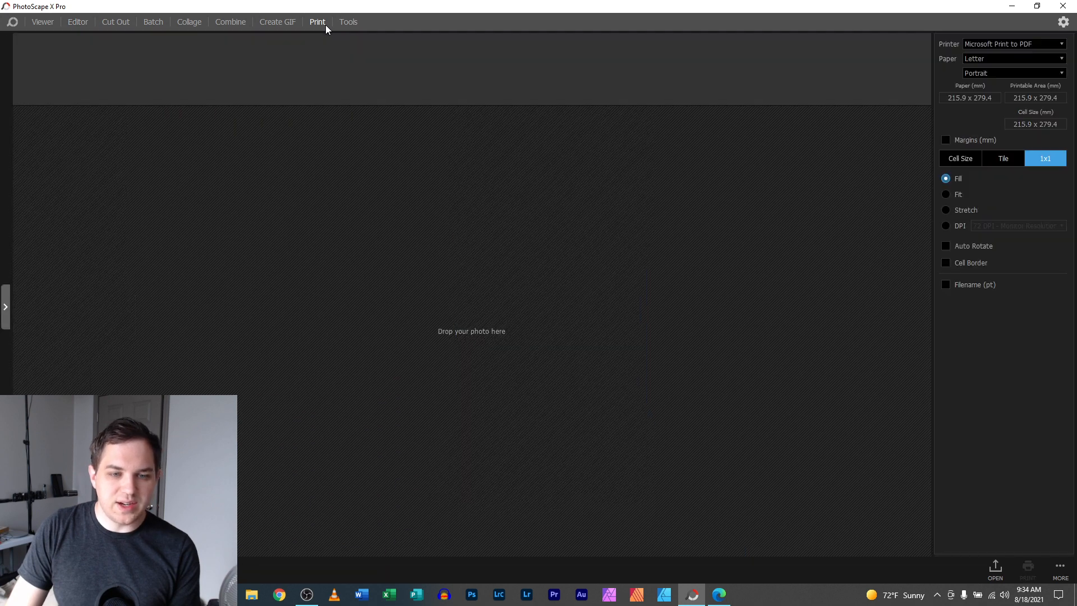
pyautogui.click(5, 306)
pyautogui.scroll(15, 73, 121)
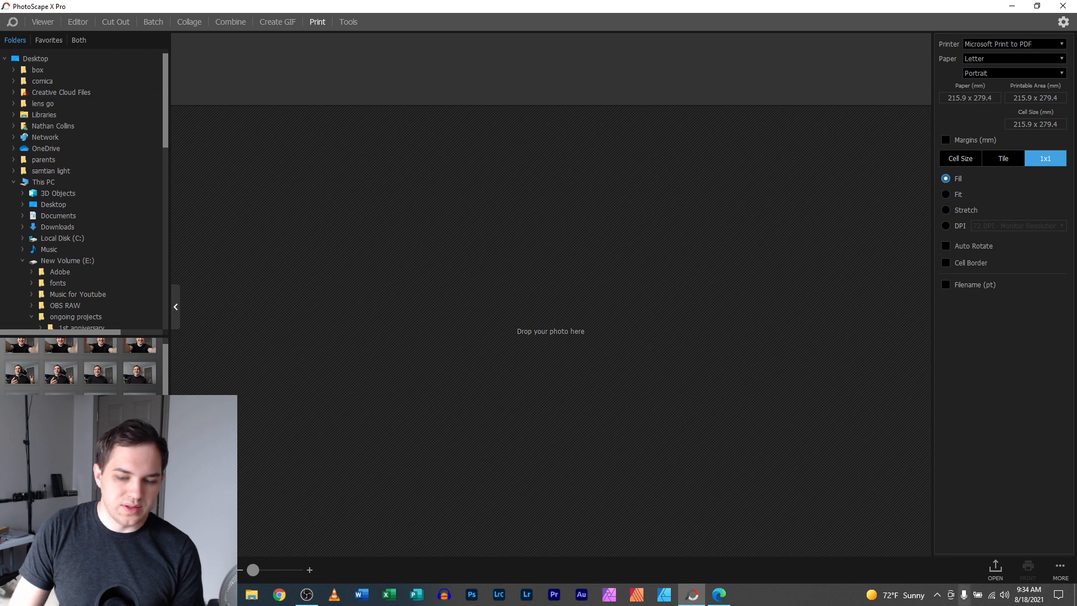
pyautogui.press('super+d')
pyautogui.rightClick(172, 337)
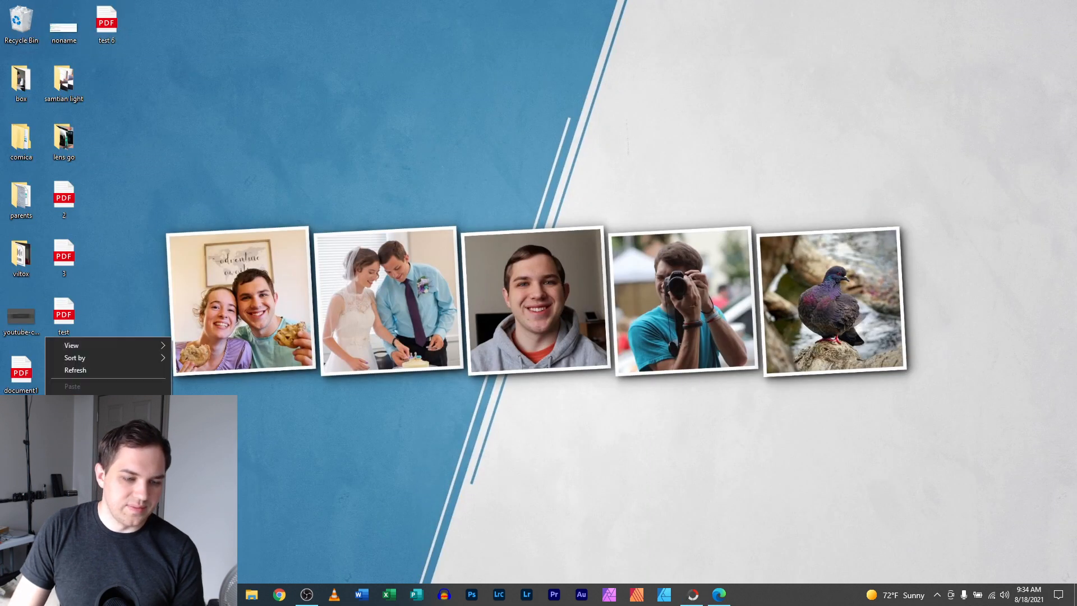
pyautogui.click(119, 371)
pyautogui.moveTo(106, 78); pyautogui.dragTo(371, 233)
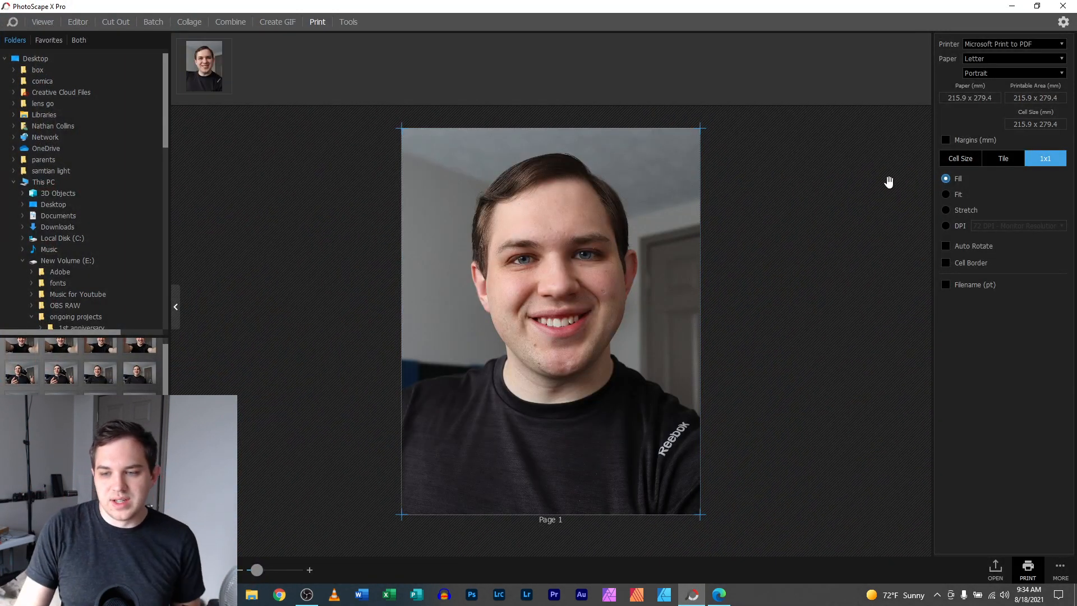
# Switch the printer to Adobe PDF with 5x7 paper
pyautogui.click(991, 58)
pyautogui.click(992, 42)
pyautogui.press('Down')
pyautogui.press('Down')
pyautogui.press('Down')
pyautogui.press('Down')
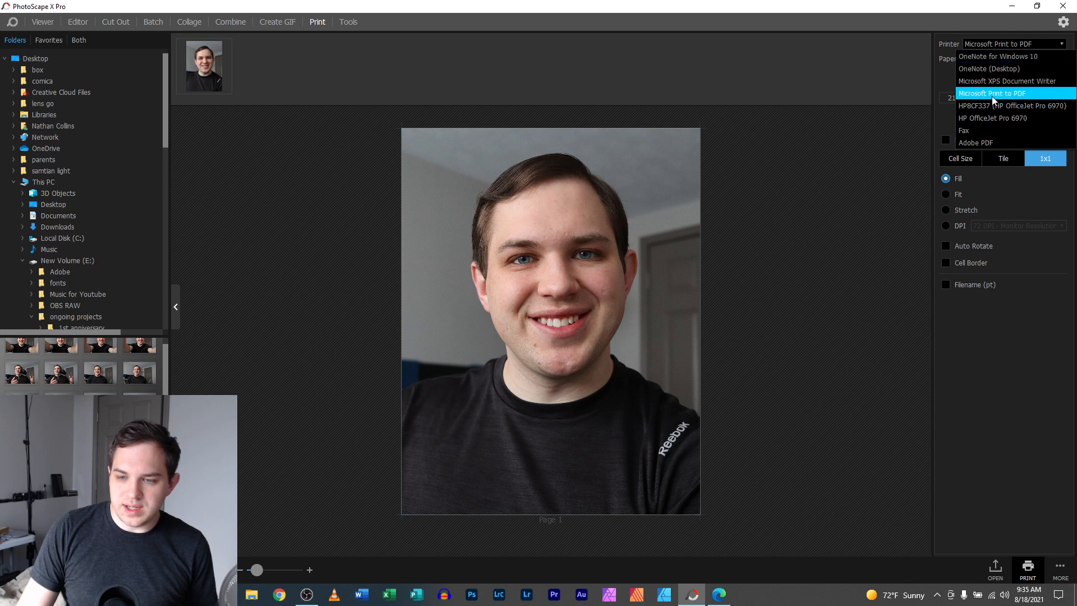
pyautogui.press('Return')
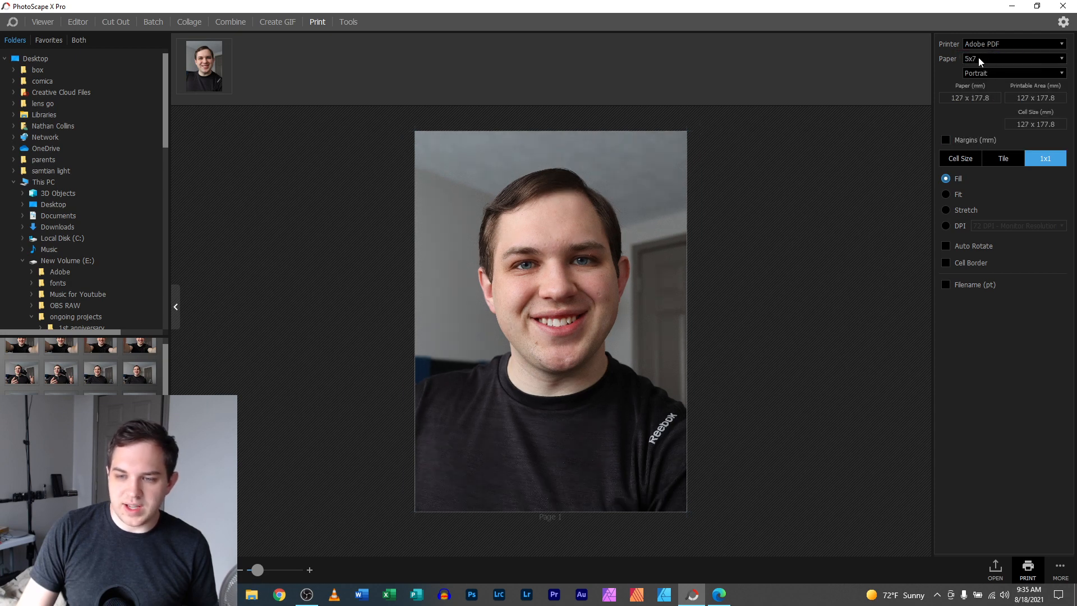
# Print the 5x7 headshot to a Desktop PDF named test 9 and minimize the opened PDF
pyautogui.click(1035, 571)
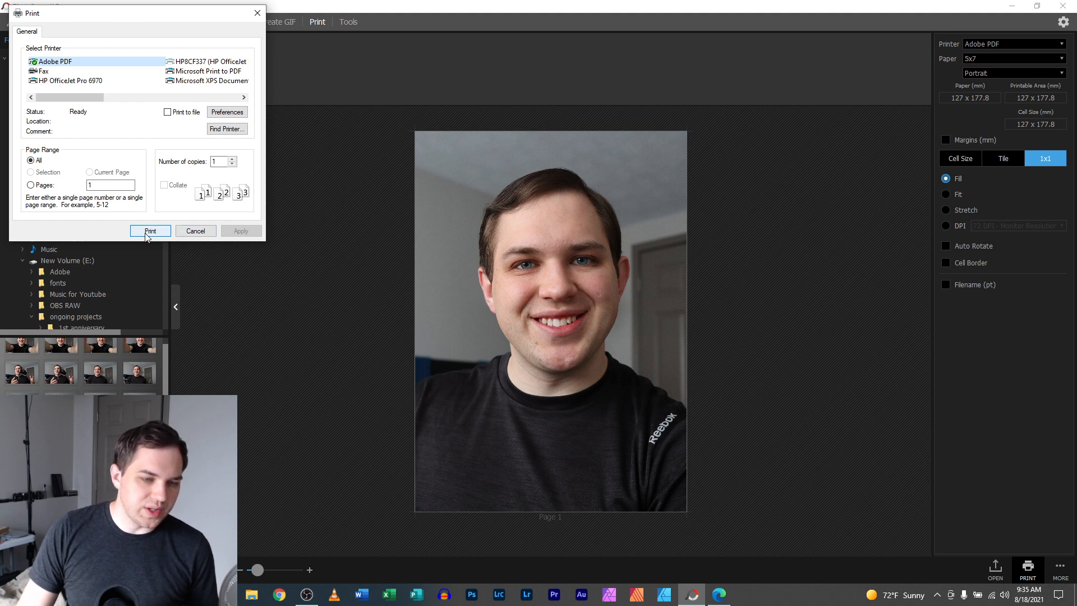
pyautogui.click(147, 232)
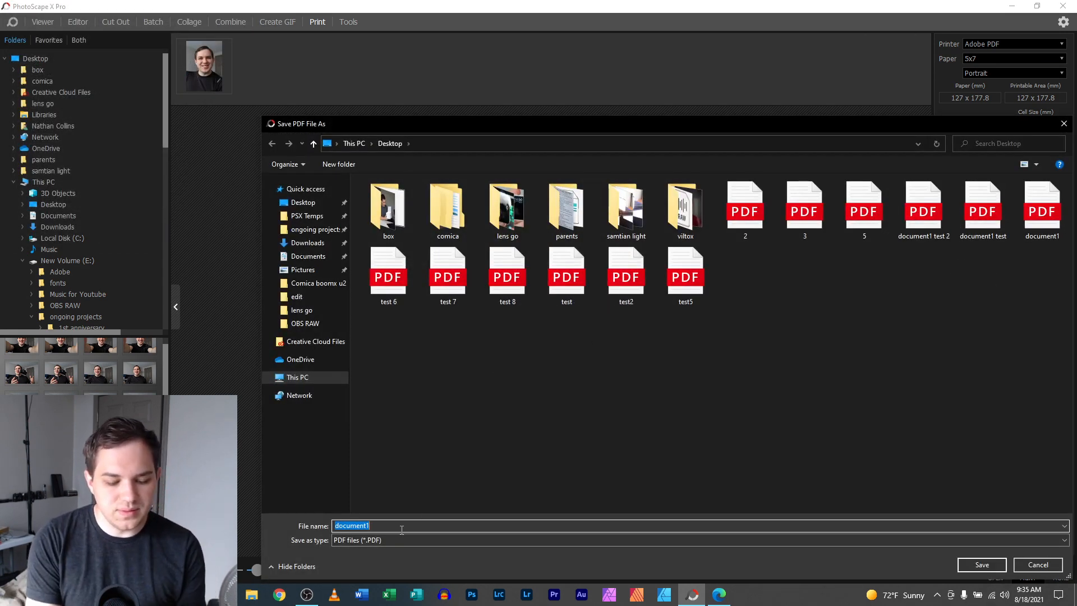
pyautogui.write('test 9')
pyautogui.press('Return')
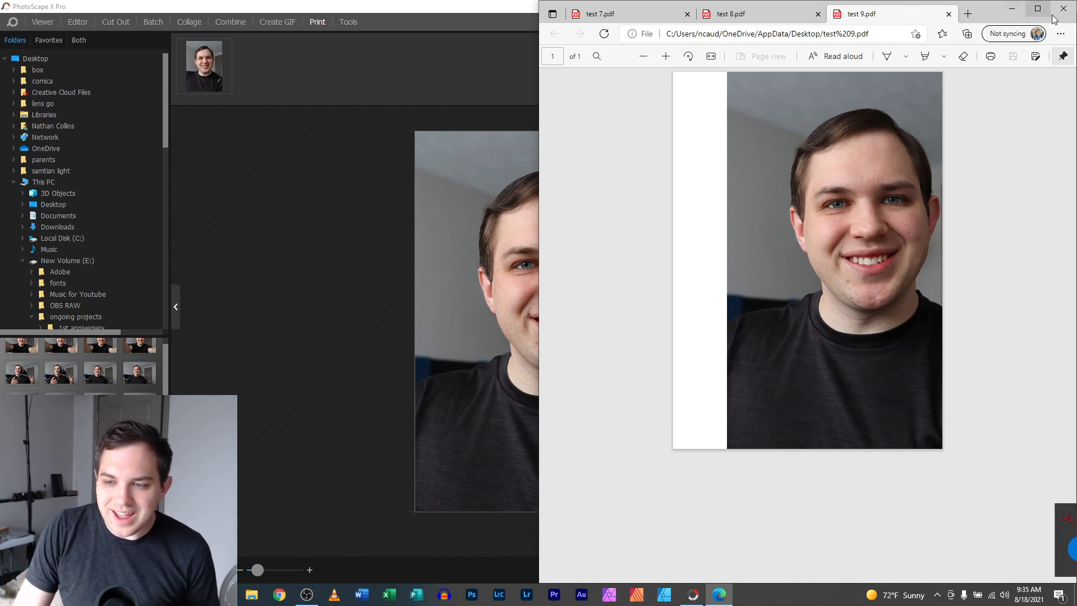
pyautogui.click(1013, 10)
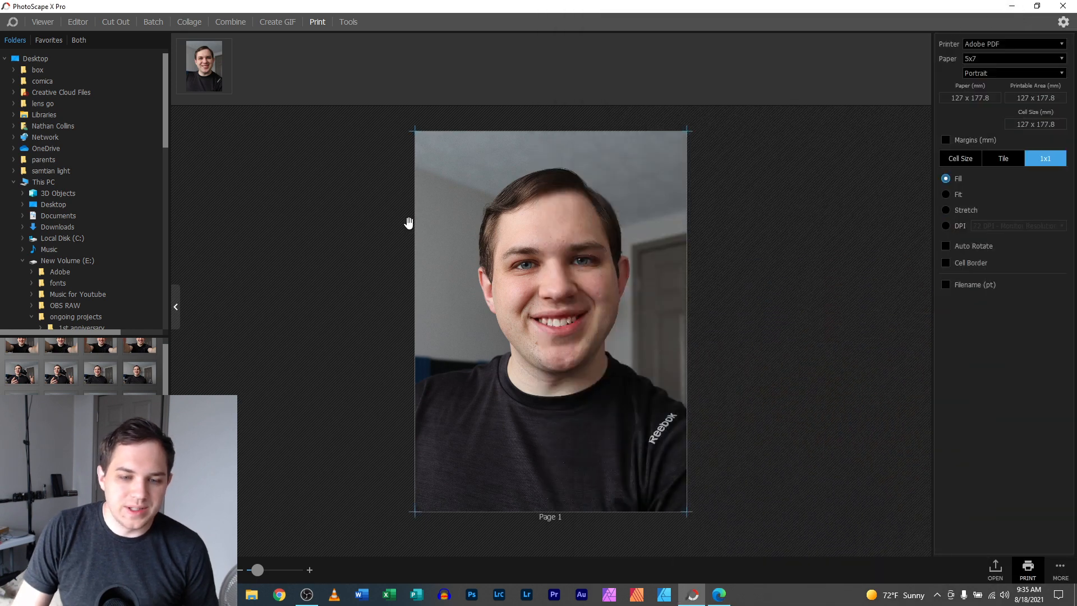
# Print the headshot on 11 x 17 paper to a PDF named test 10, and close the PDF viewer after checking the page
pyautogui.click(982, 61)
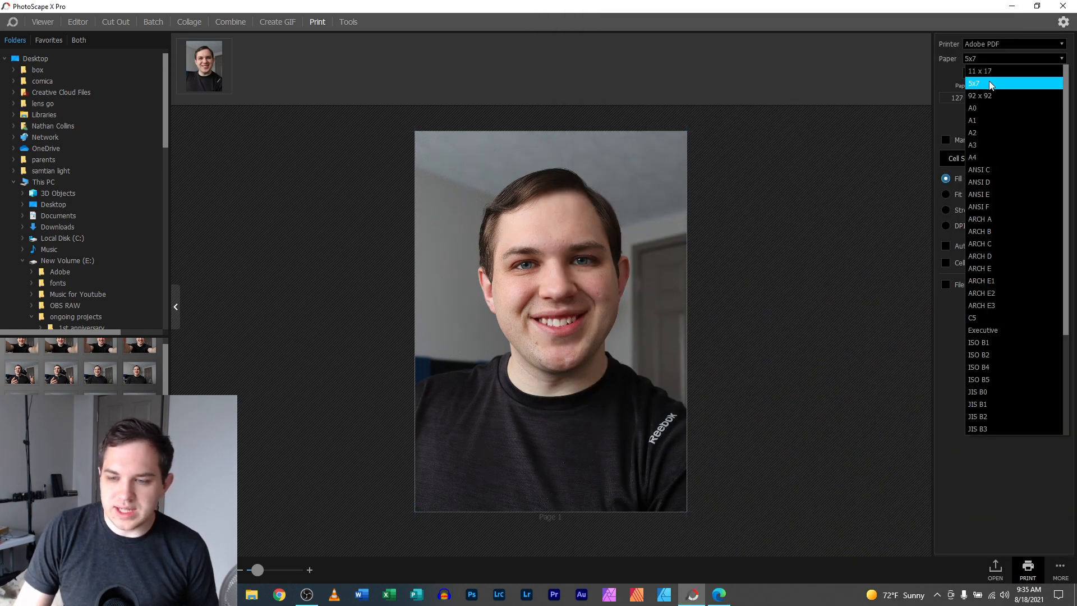
pyautogui.click(990, 73)
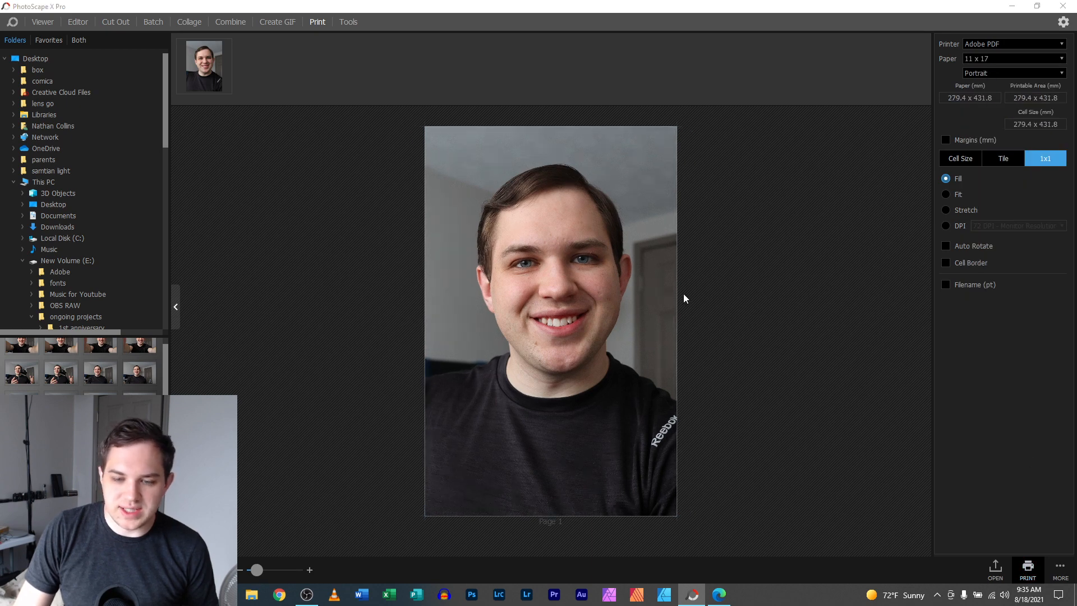
pyautogui.click(150, 232)
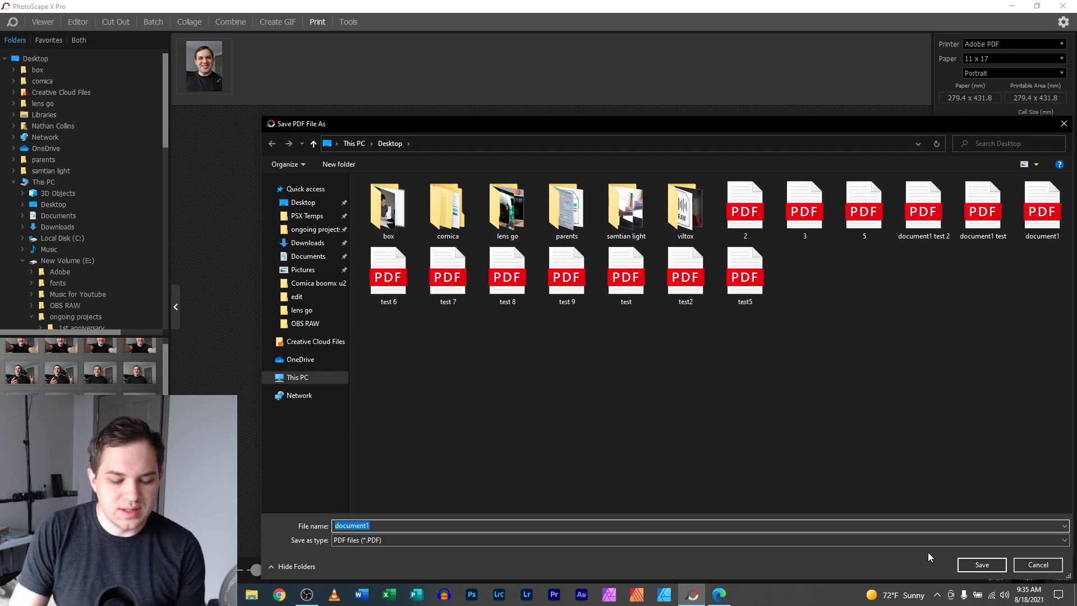
pyautogui.write('test 1')
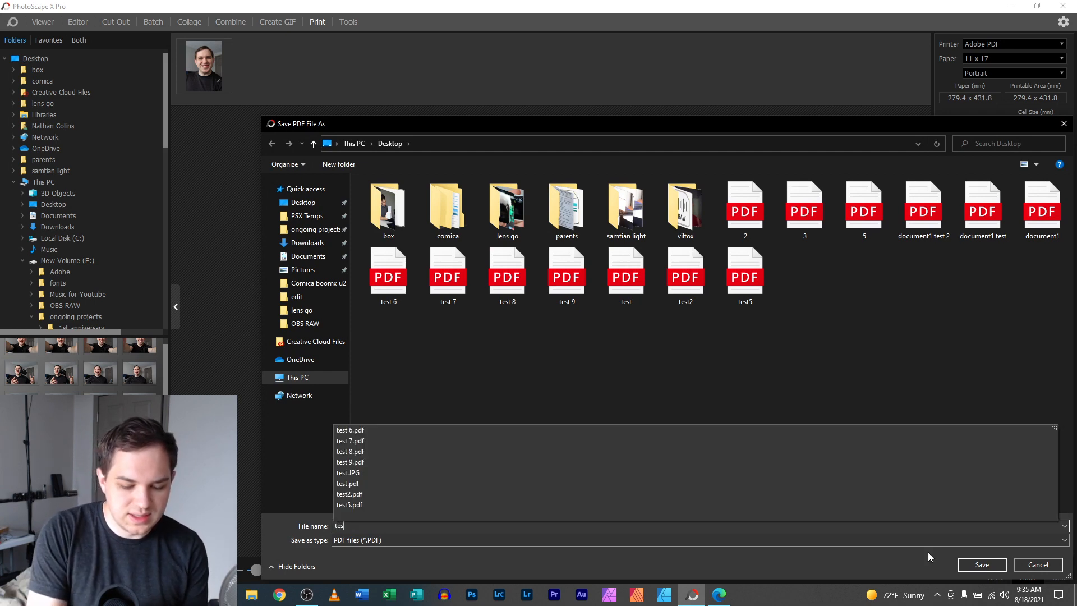
pyautogui.write('0')
pyautogui.press('Return')
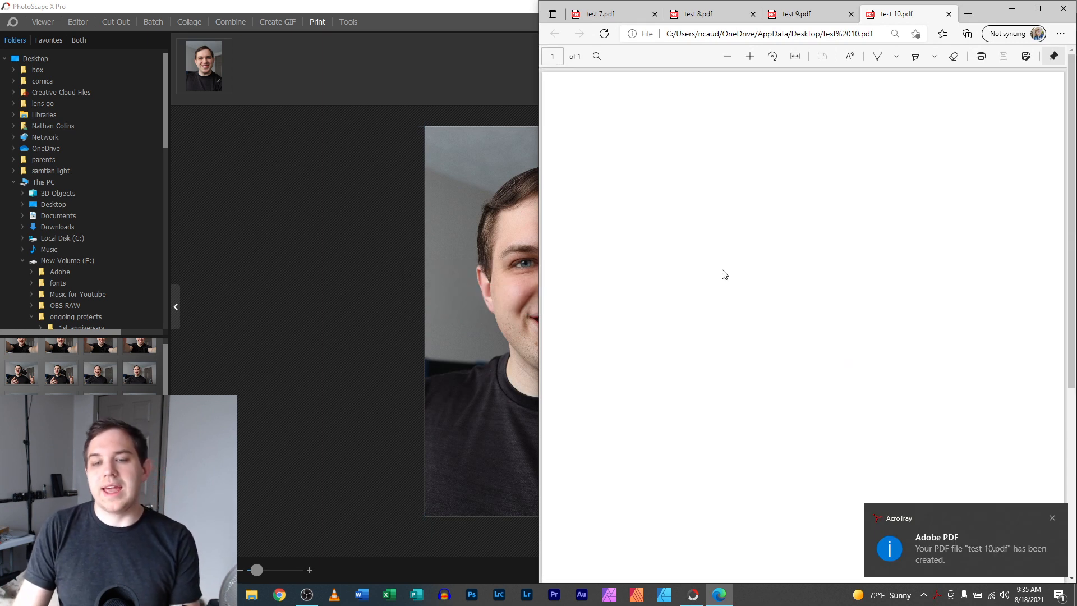
pyautogui.scroll(-2, 723, 274)
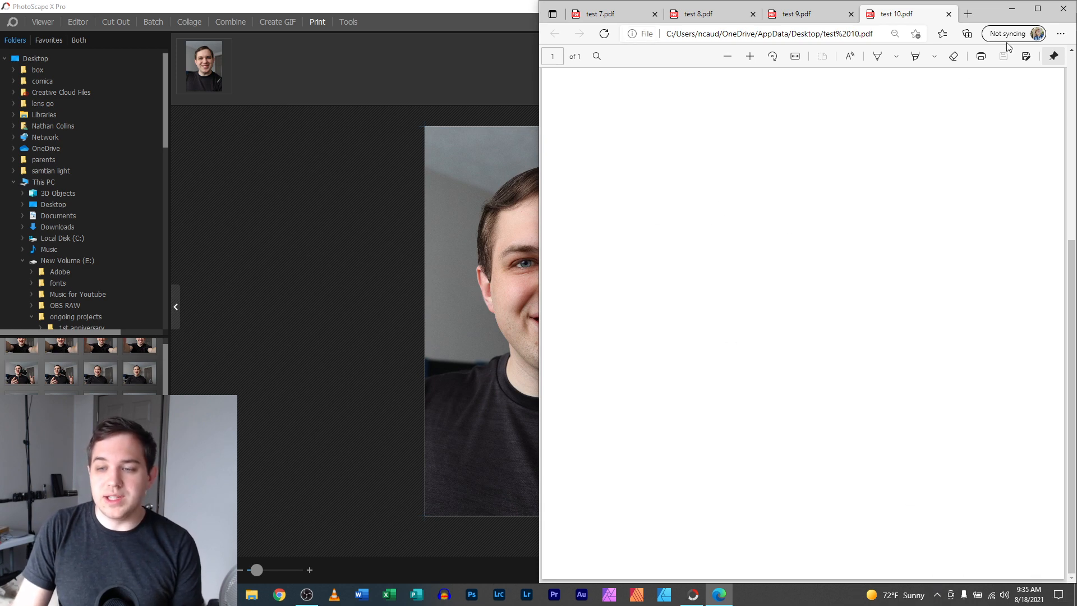
pyautogui.click(1063, 8)
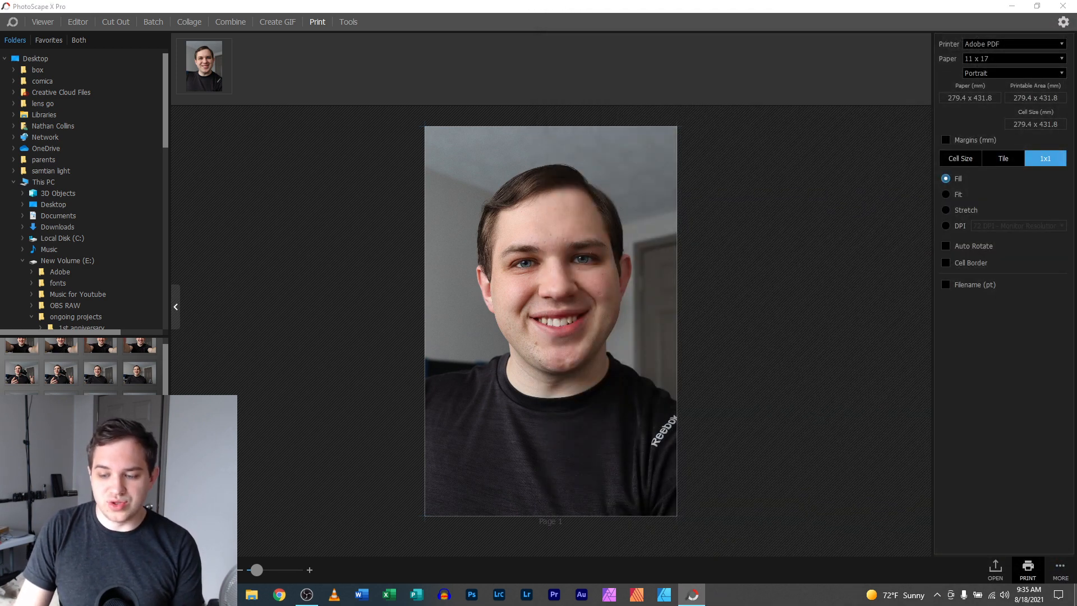
# Reopen test 10 from the Desktop, examine its whole page, and close it
pyautogui.click(1076, 604)
pyautogui.rightClick(168, 233)
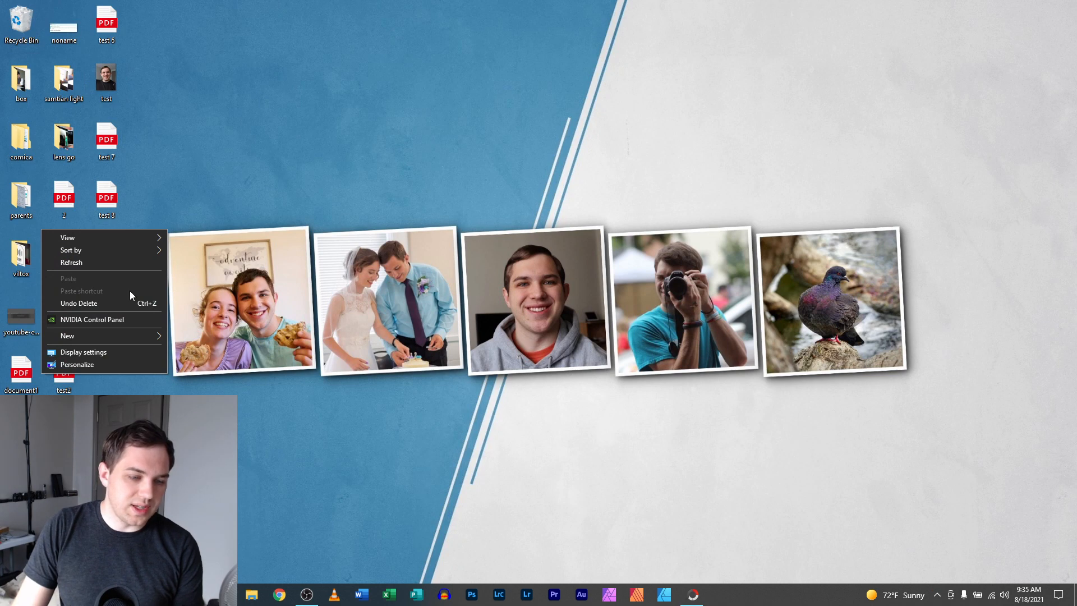
pyautogui.click(110, 263)
pyautogui.doubleClick(113, 315)
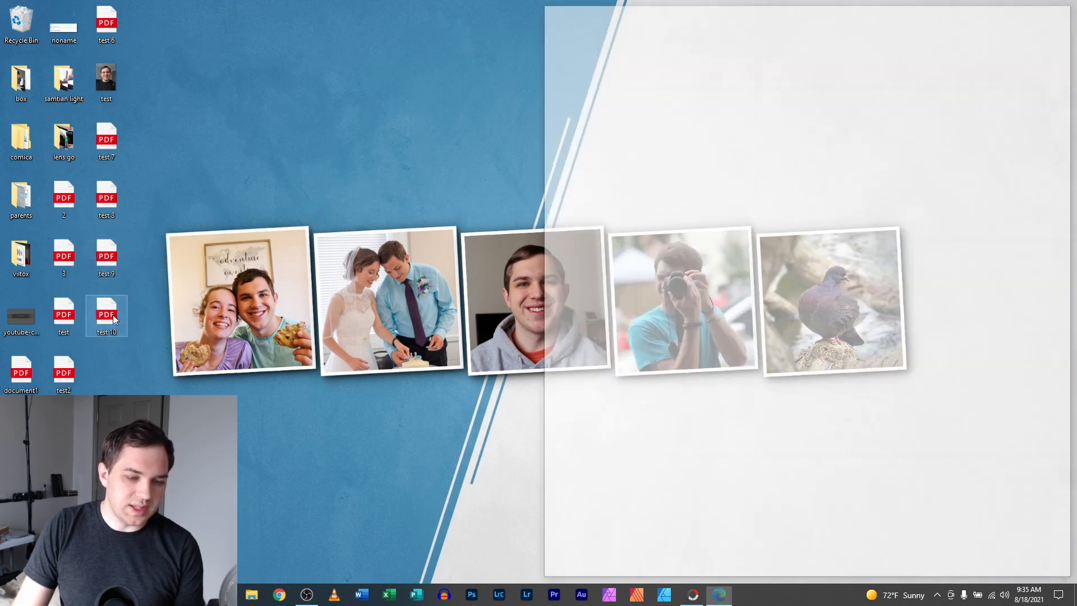
pyautogui.scroll(-3, 853, 361)
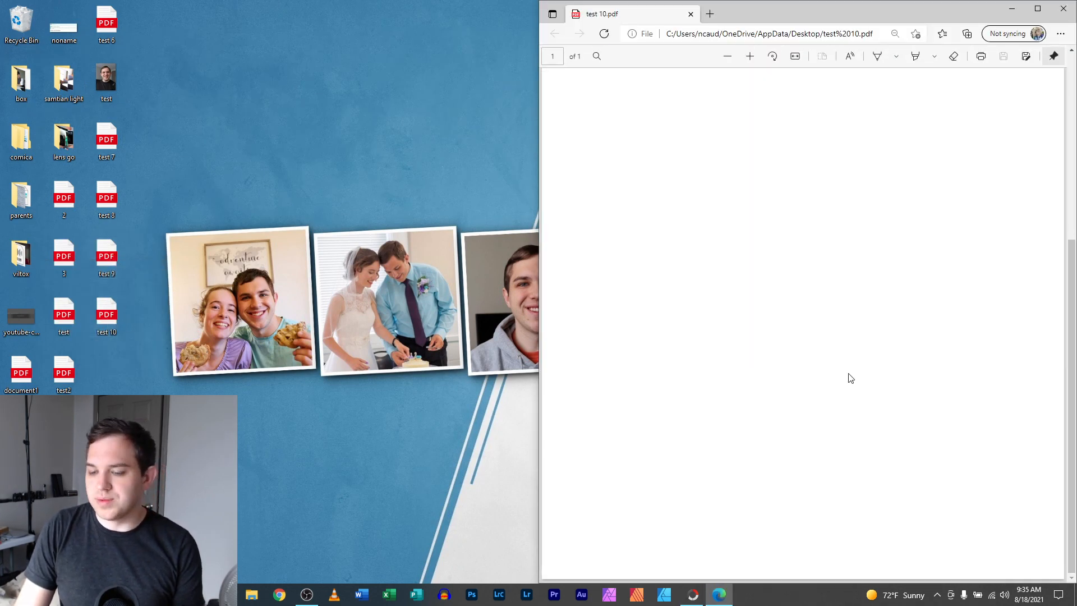
pyautogui.click(1063, 8)
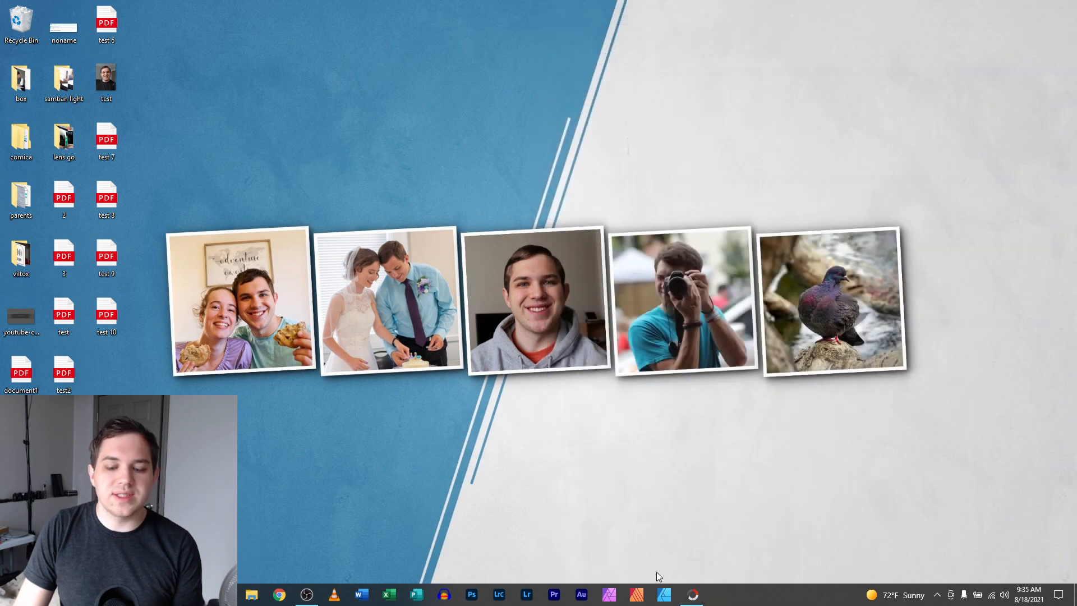
# Return to PhotoScape X Pro and set the paper size to Screen
pyautogui.click(694, 594)
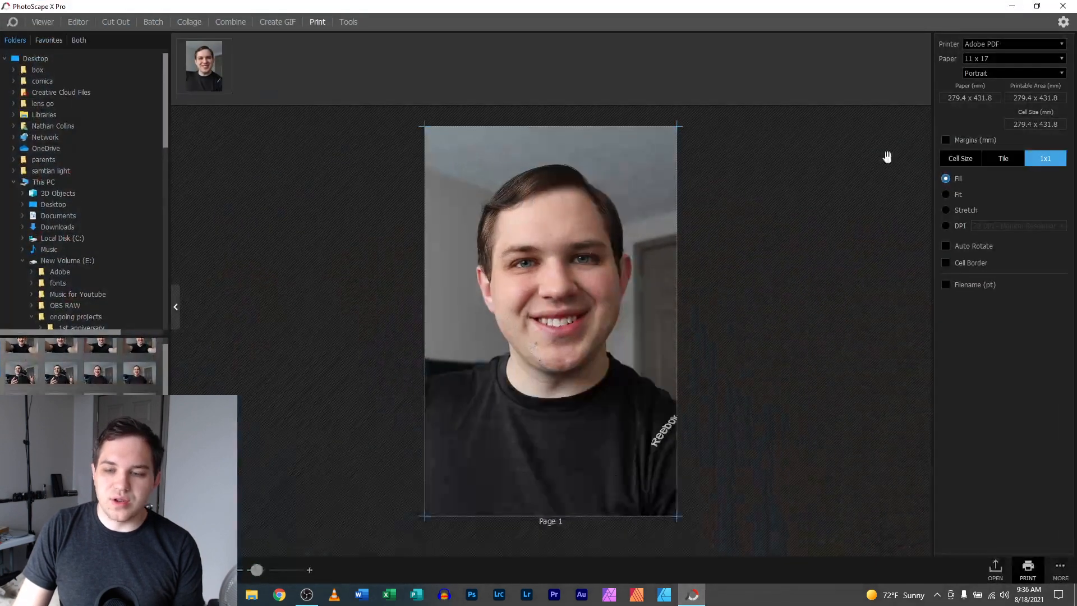
pyautogui.click(988, 59)
pyautogui.scroll(-4, 1006, 299)
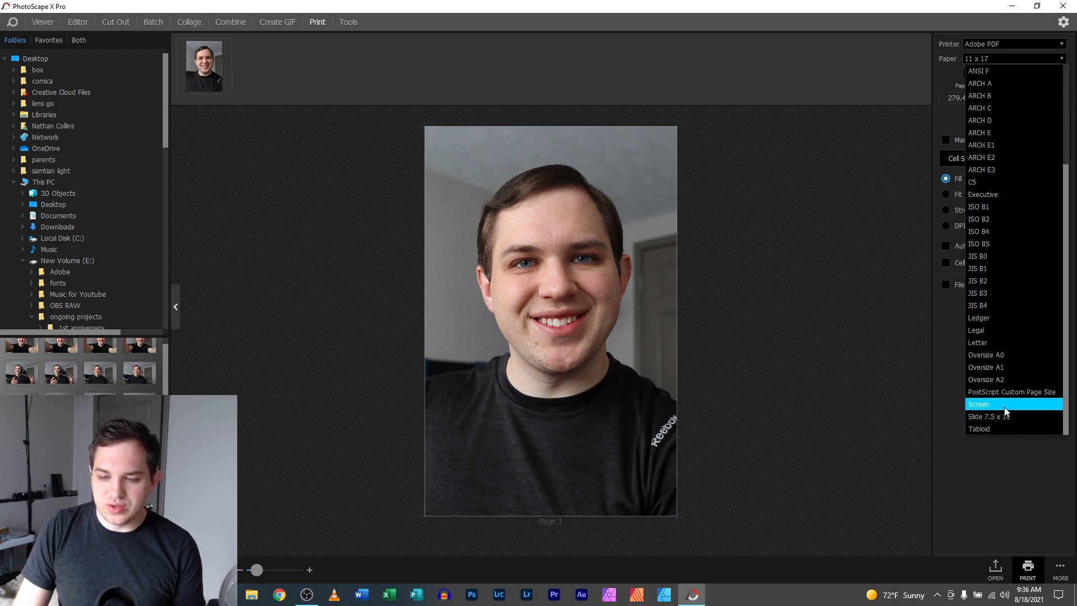
pyautogui.click(1005, 404)
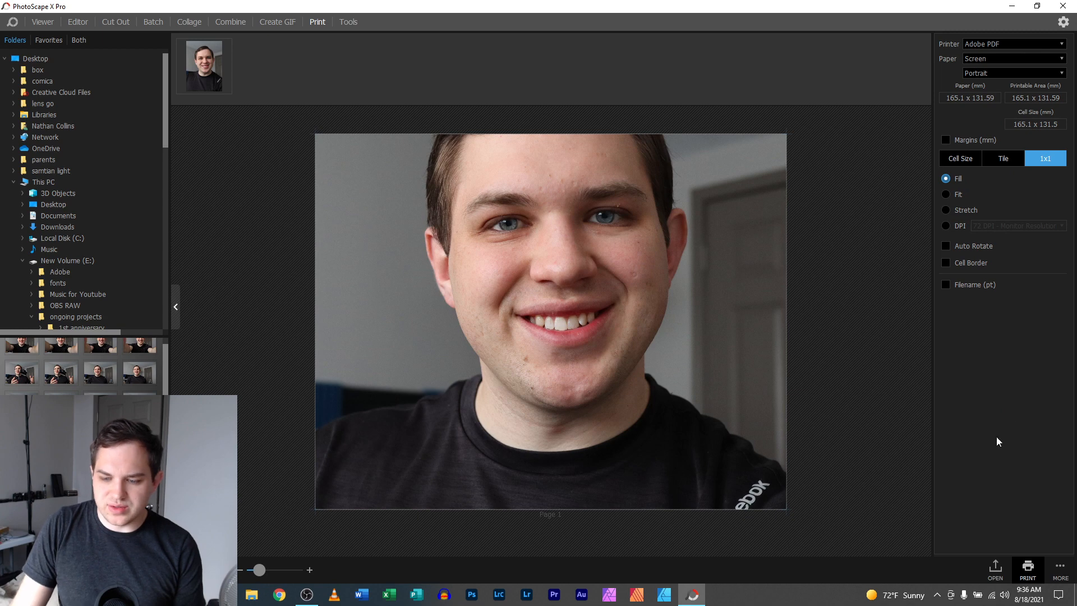
# Print the headshot to a Desktop PDF named teat 11 and open the PDF for viewing
pyautogui.click(1028, 571)
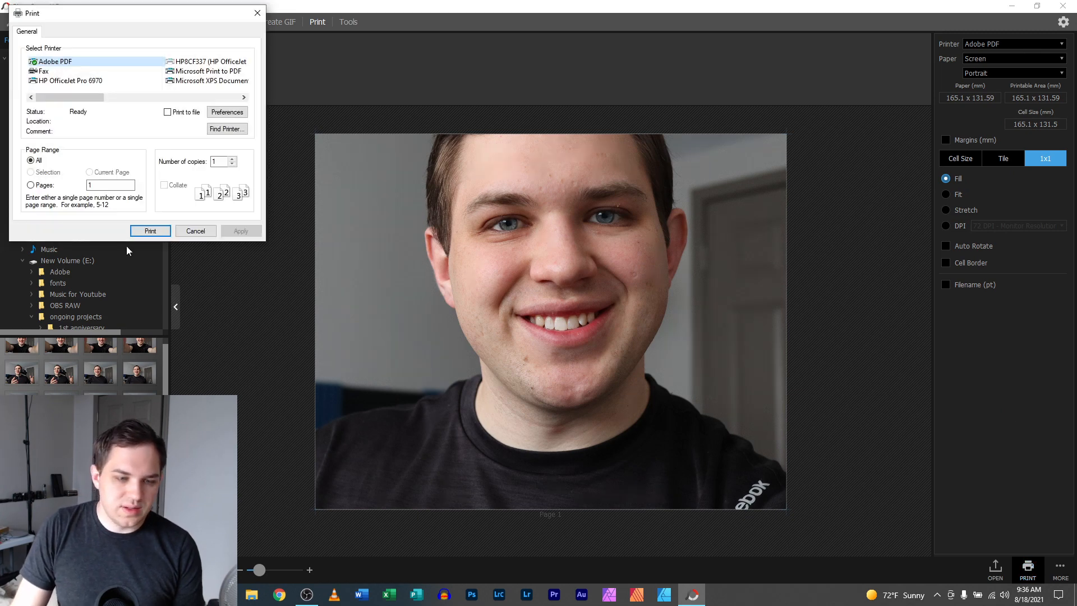
pyautogui.click(144, 229)
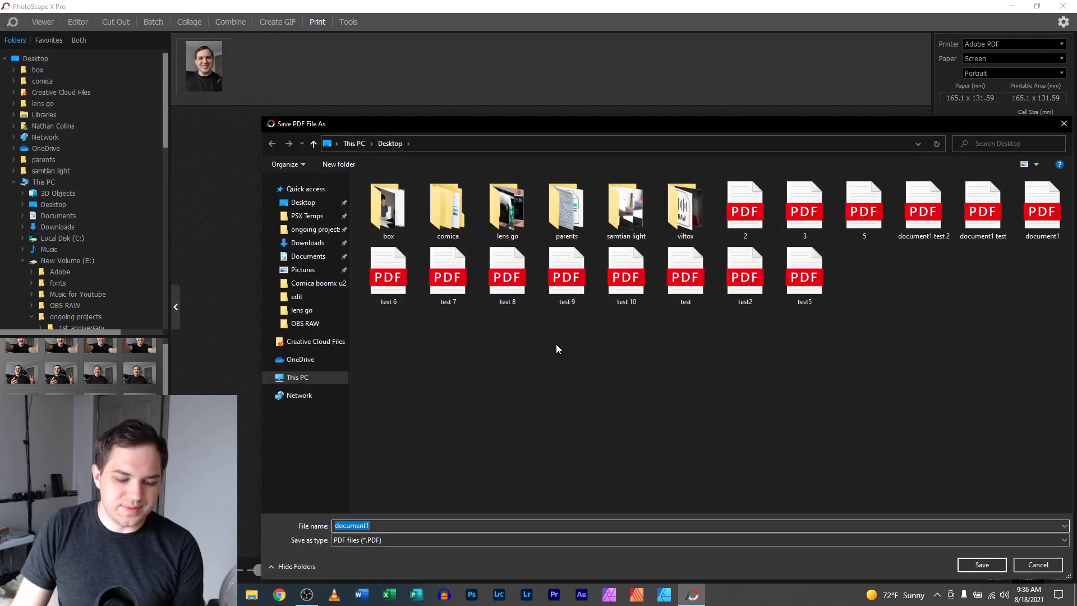
pyautogui.write('teat')
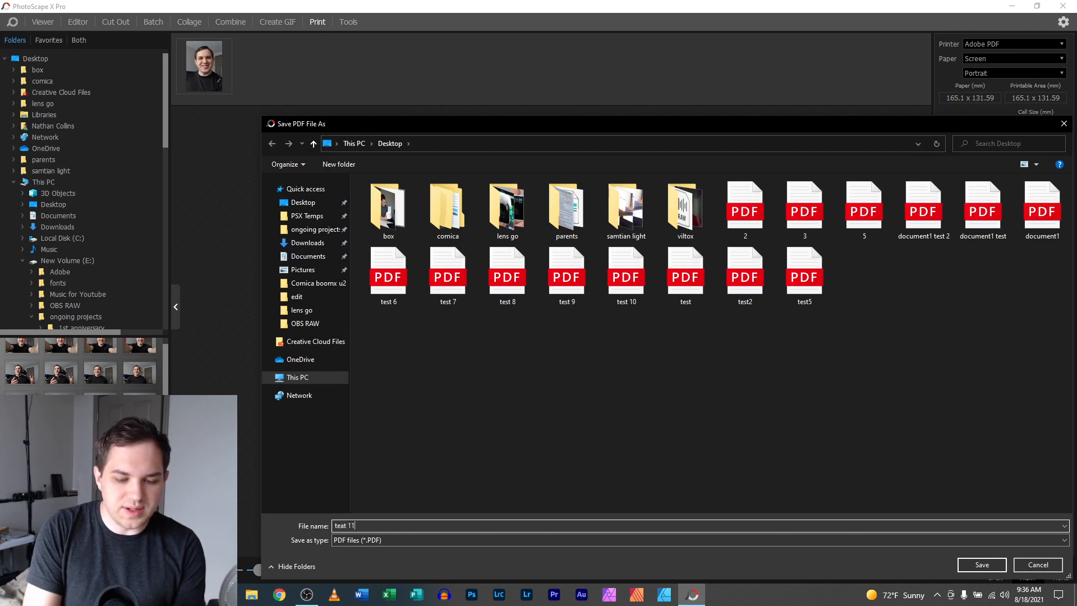
pyautogui.write(' 11')
pyautogui.press('Return')
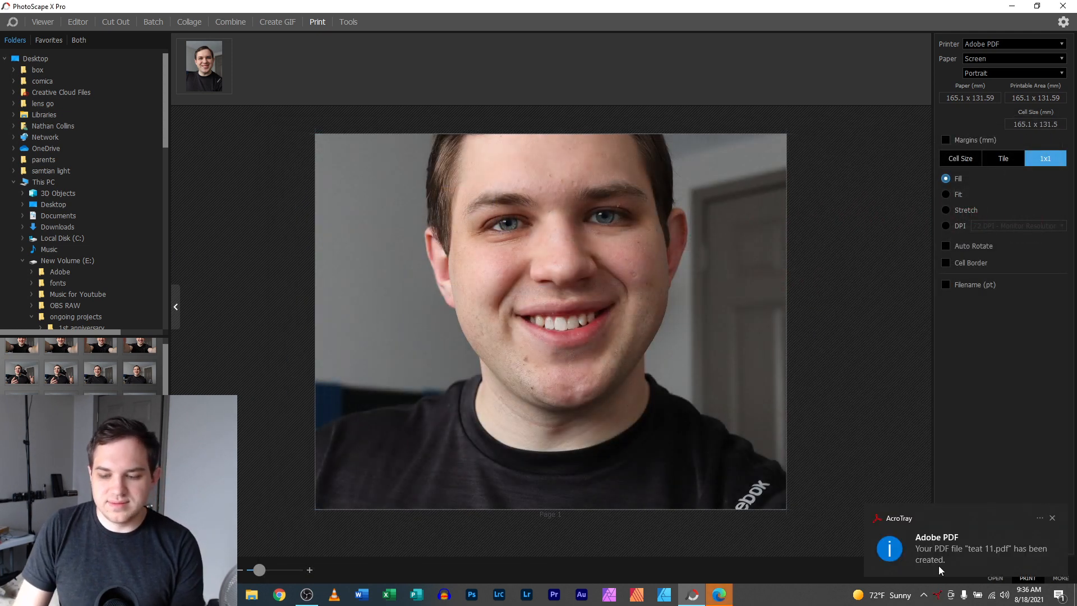
pyautogui.click(939, 570)
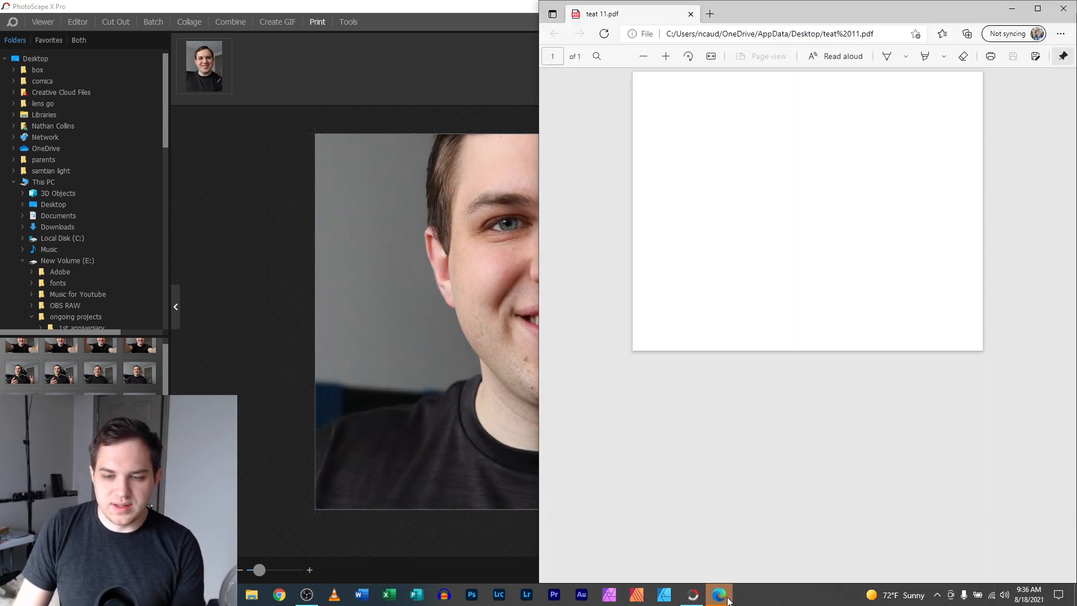
# Close the teat 11 PDF and set the paper size to 5x7
pyautogui.click(1064, 8)
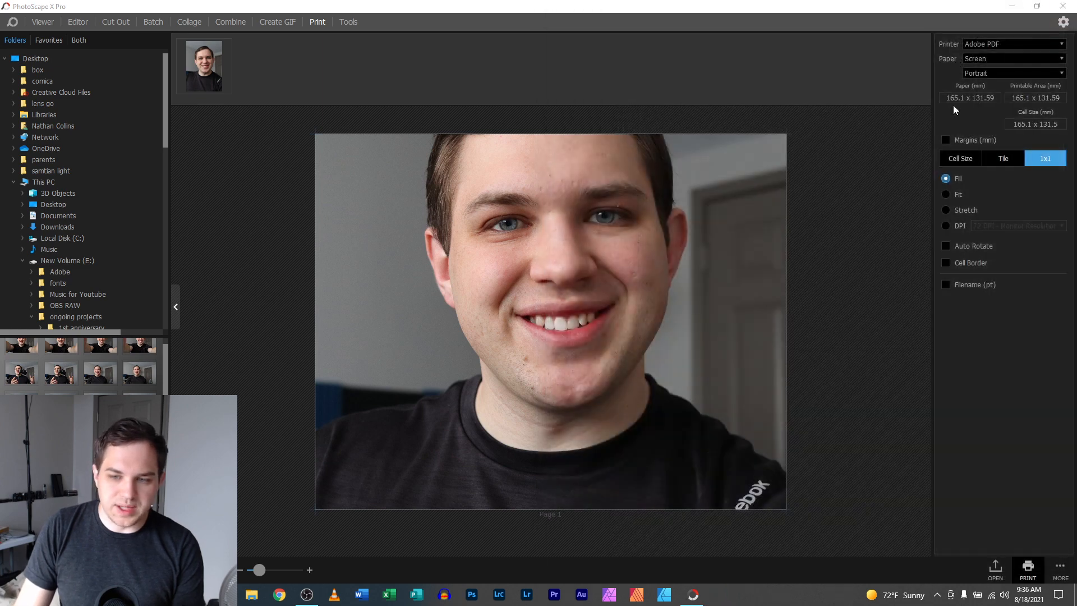
pyautogui.click(986, 75)
pyautogui.scroll(10, 985, 75)
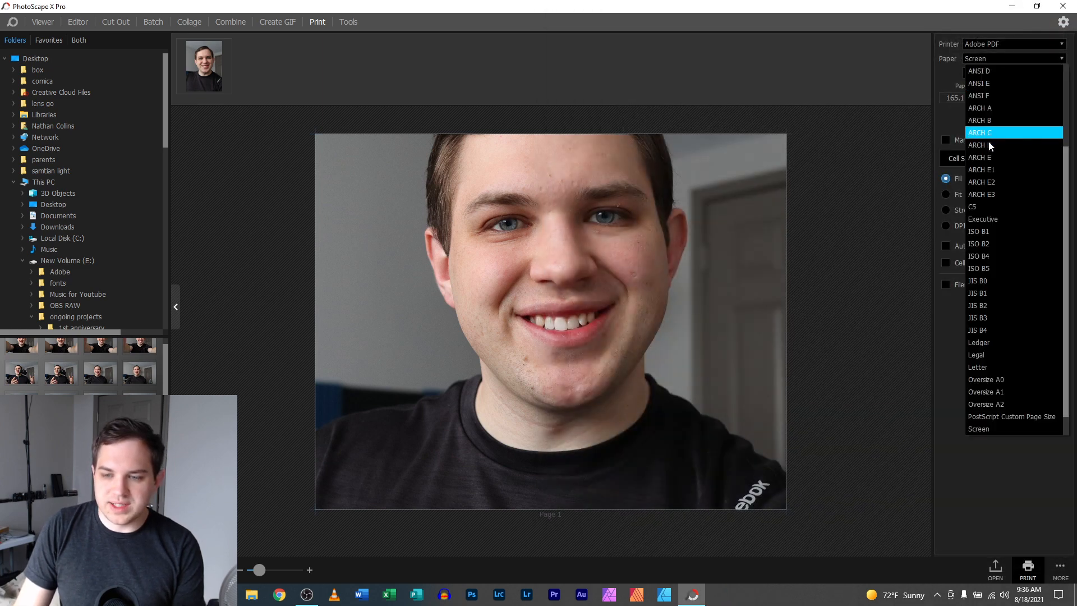
pyautogui.click(985, 84)
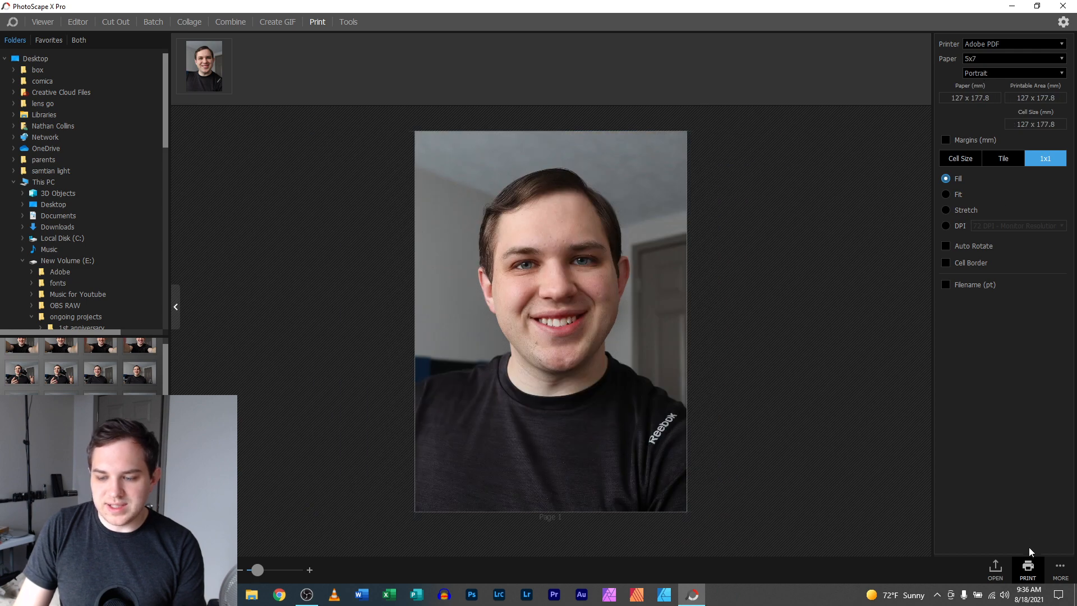
# Print the headshot on 5x7 paper to a Desktop PDF named test 12
pyautogui.click(149, 233)
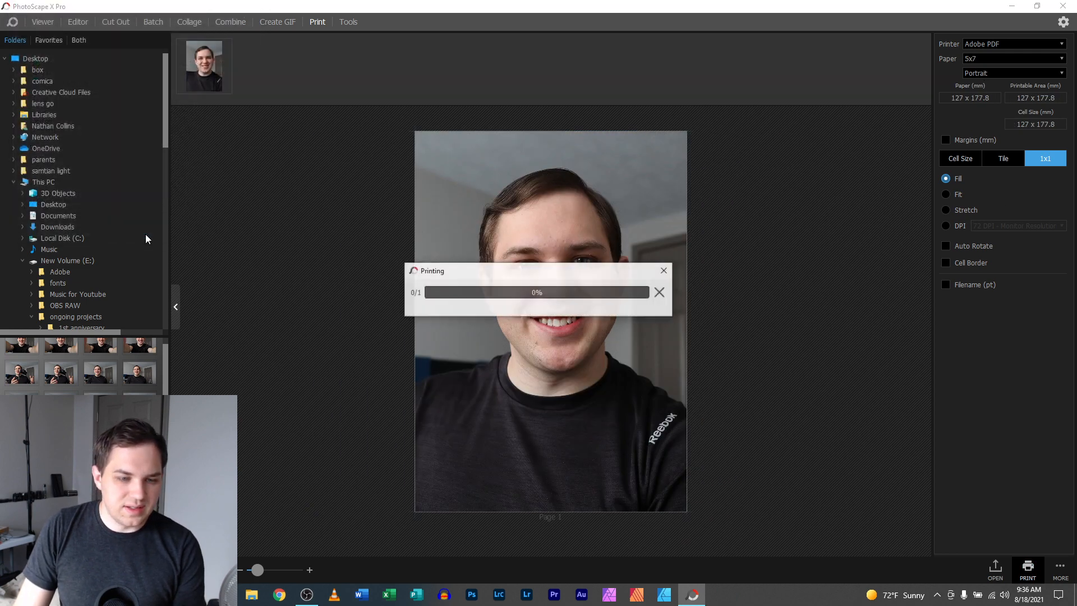
pyautogui.write('tewa')
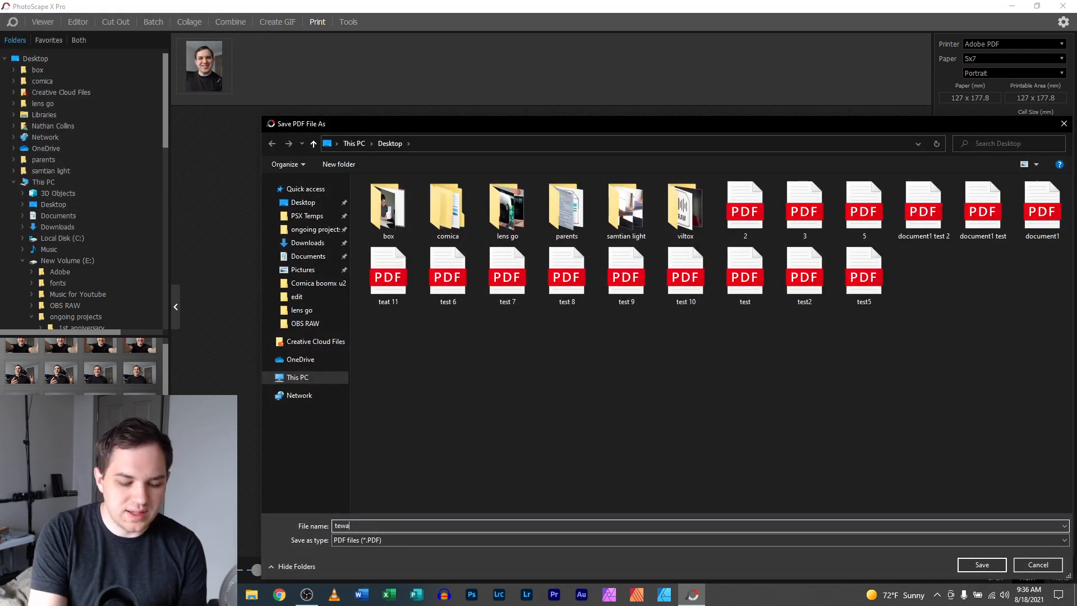
pyautogui.press('BackSpace')
pyautogui.press('BackSpace')
pyautogui.write('st 12')
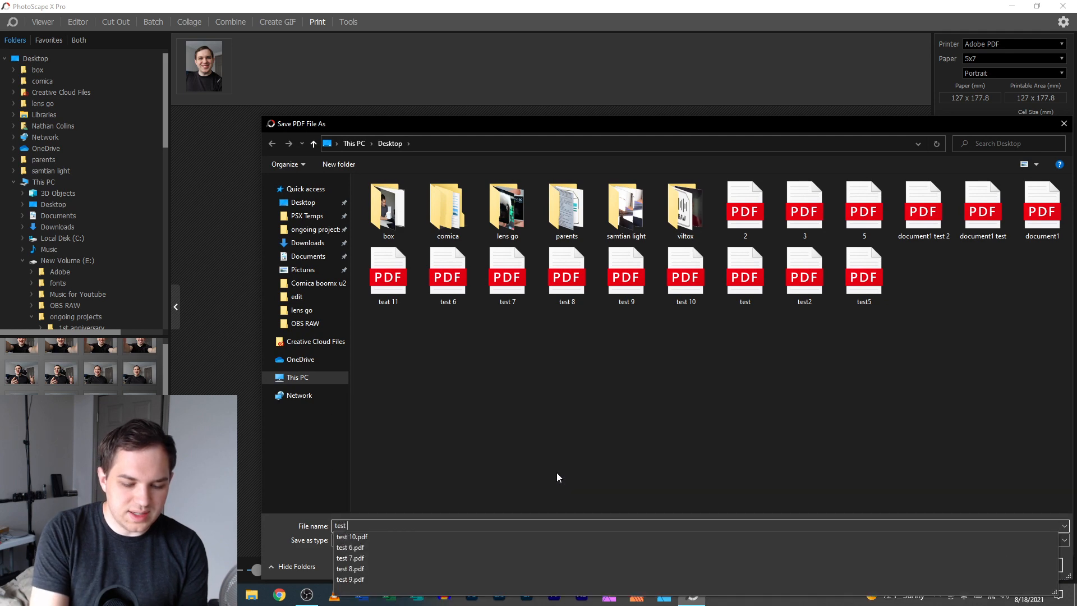
pyautogui.press('Return')
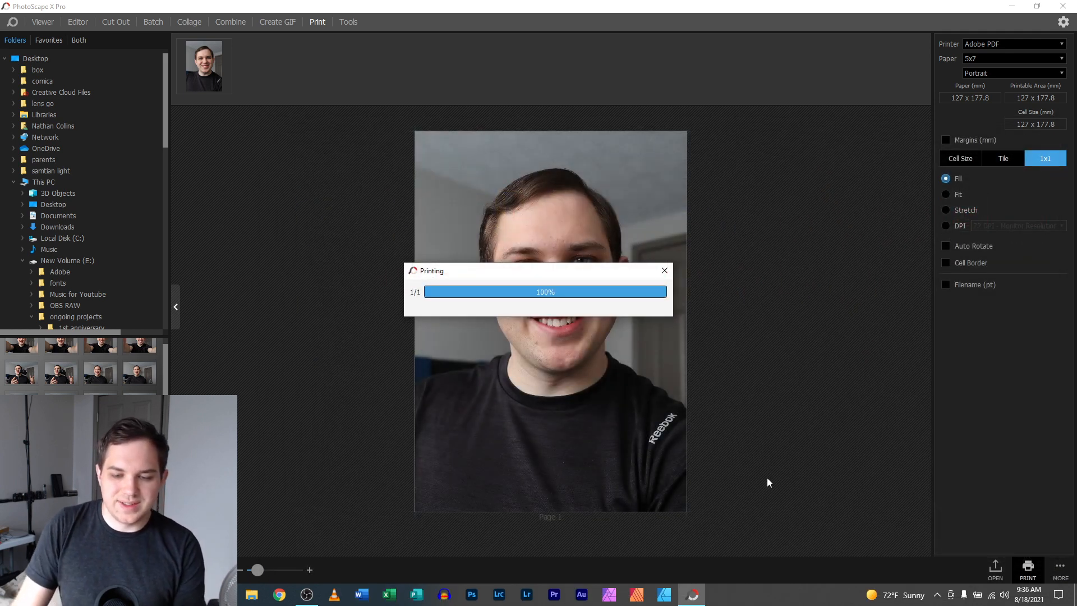
# Open test 12, check how the headshot is placed on the page, and close the viewer
pyautogui.click(949, 551)
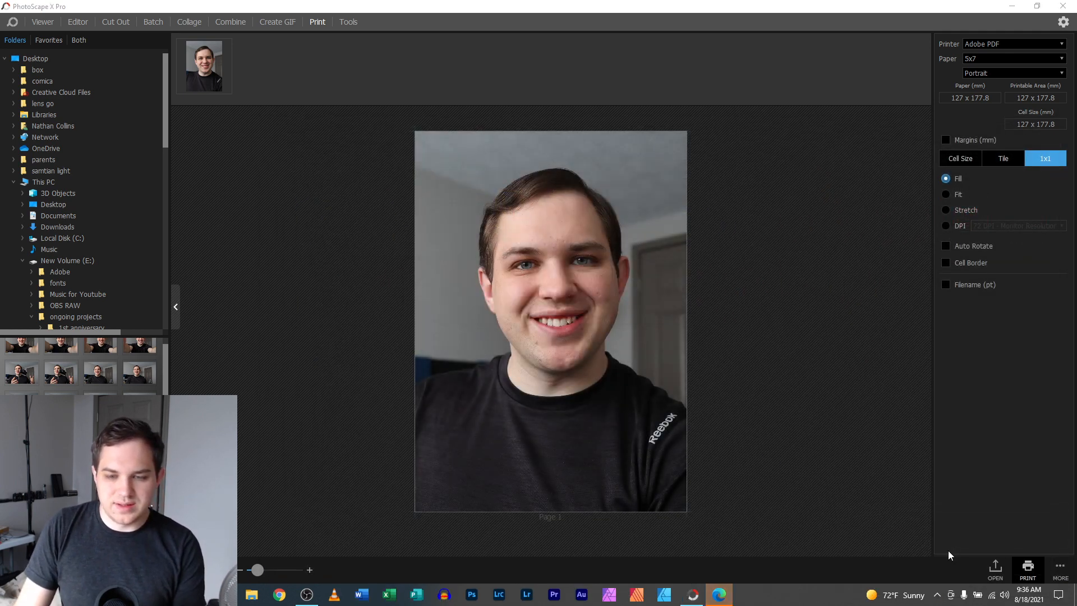
pyautogui.click(729, 599)
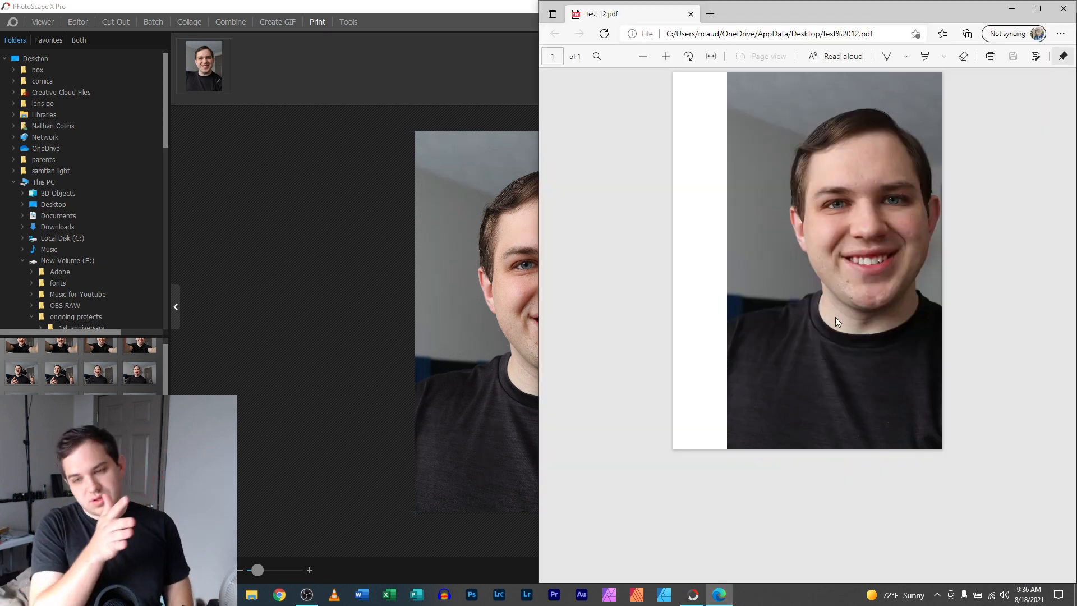
pyautogui.click(1064, 9)
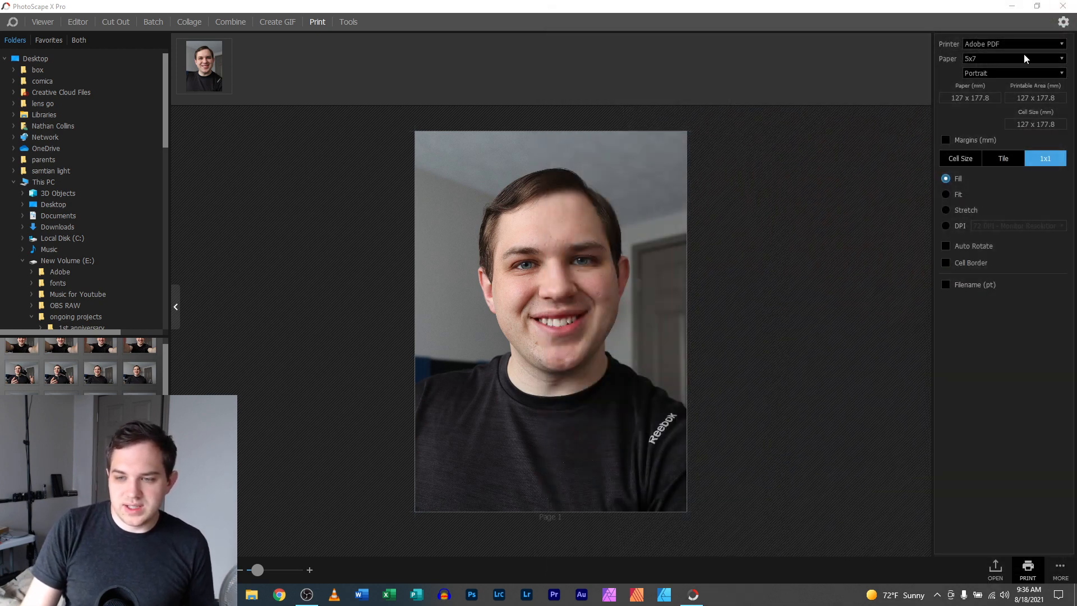
# Set the printer to Microsoft Print to PDF
pyautogui.click(995, 46)
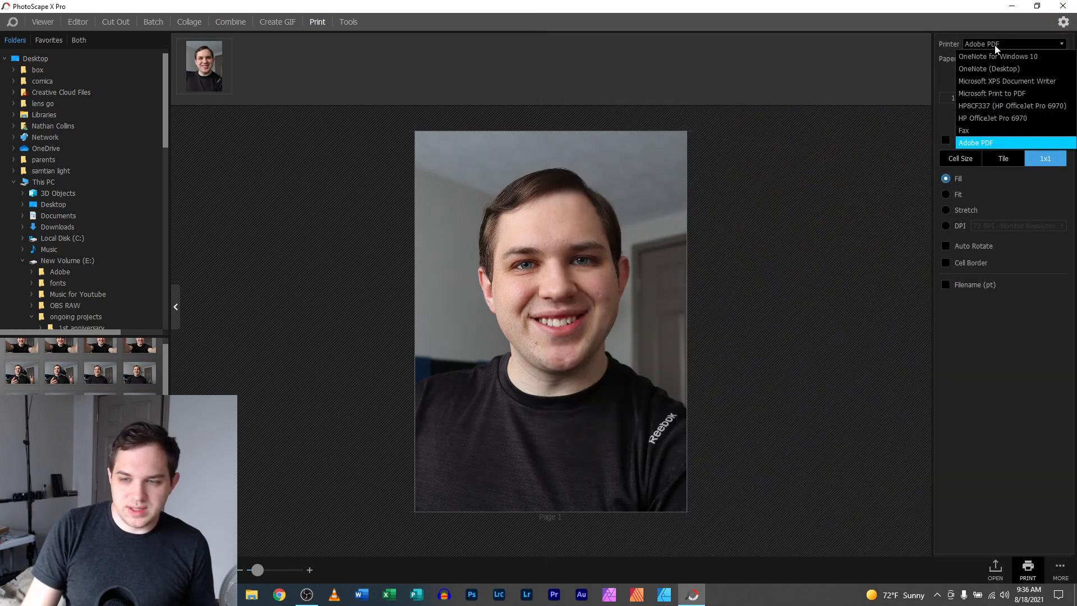
pyautogui.click(1003, 93)
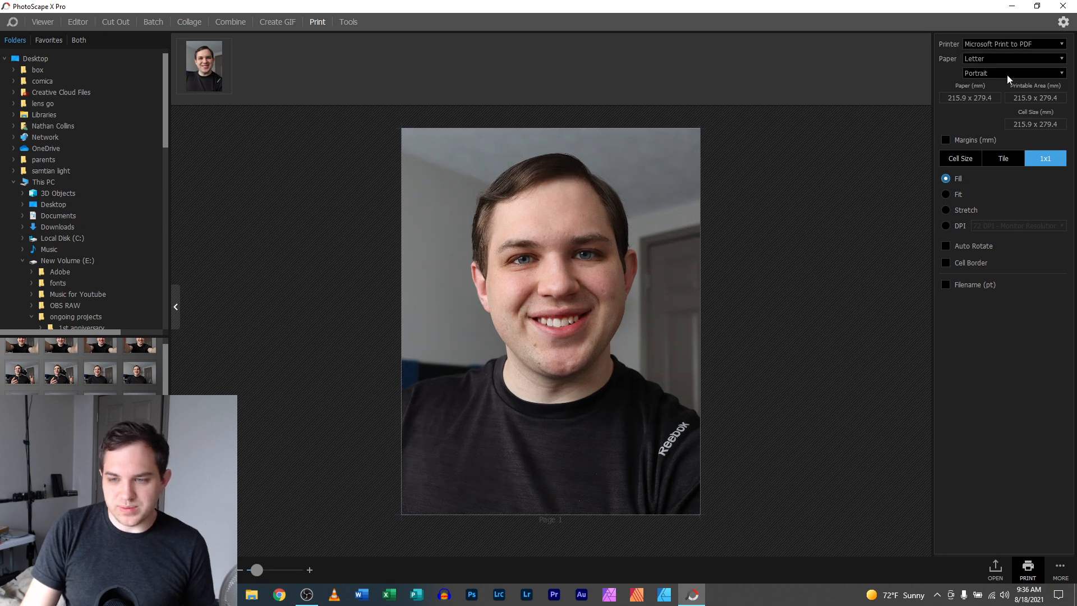
pyautogui.click(1056, 571)
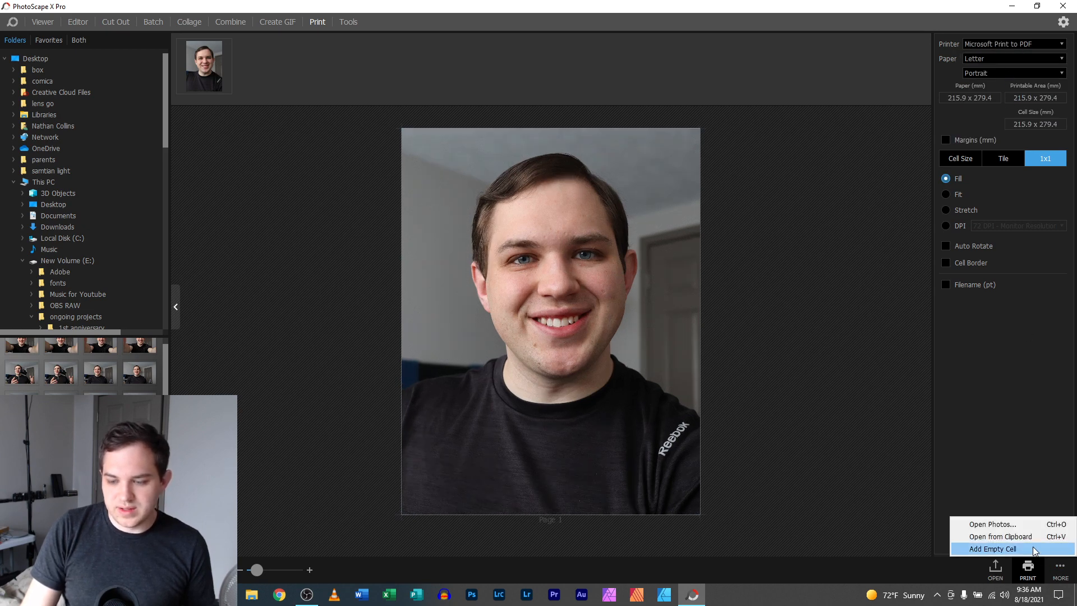
# Examine the orientation and advanced paper size choices in the Microsoft Print to PDF preferences, keeping Portrait and Letter
pyautogui.click(1028, 566)
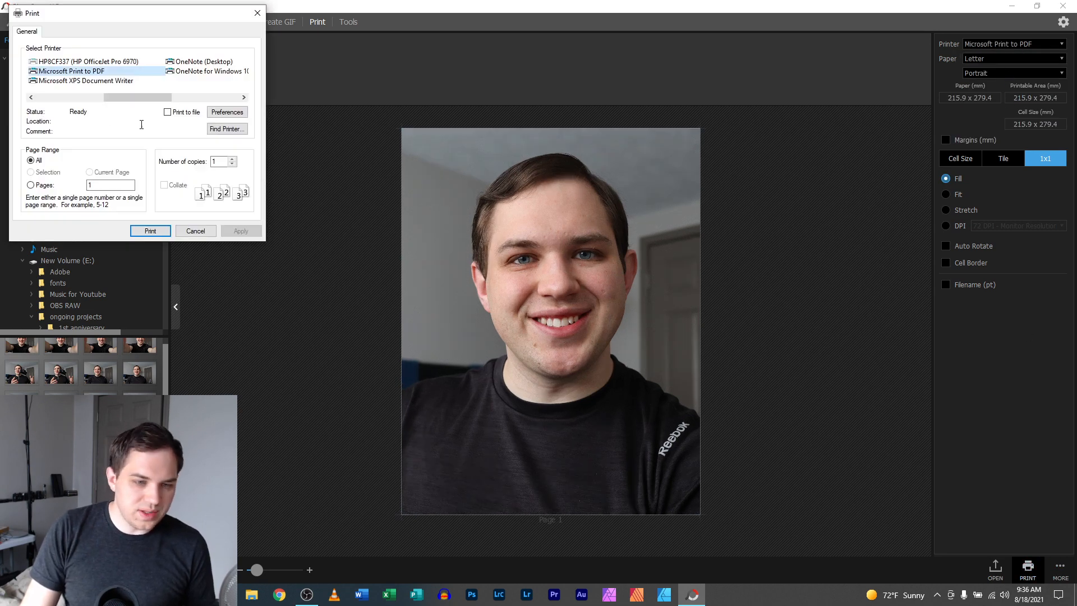
pyautogui.click(225, 113)
pyautogui.click(63, 107)
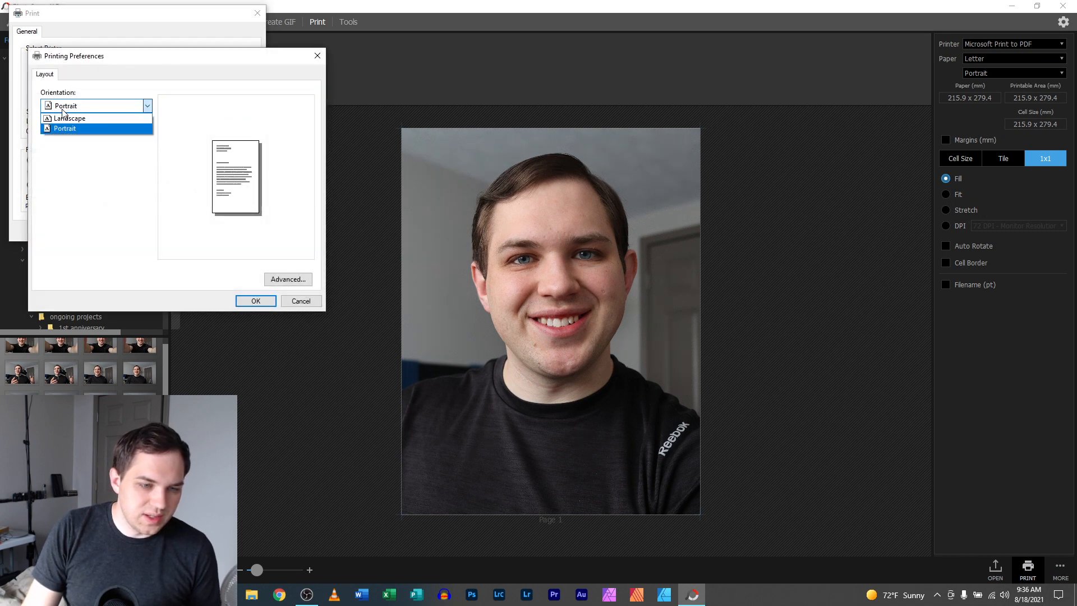
pyautogui.click(288, 278)
pyautogui.click(288, 278)
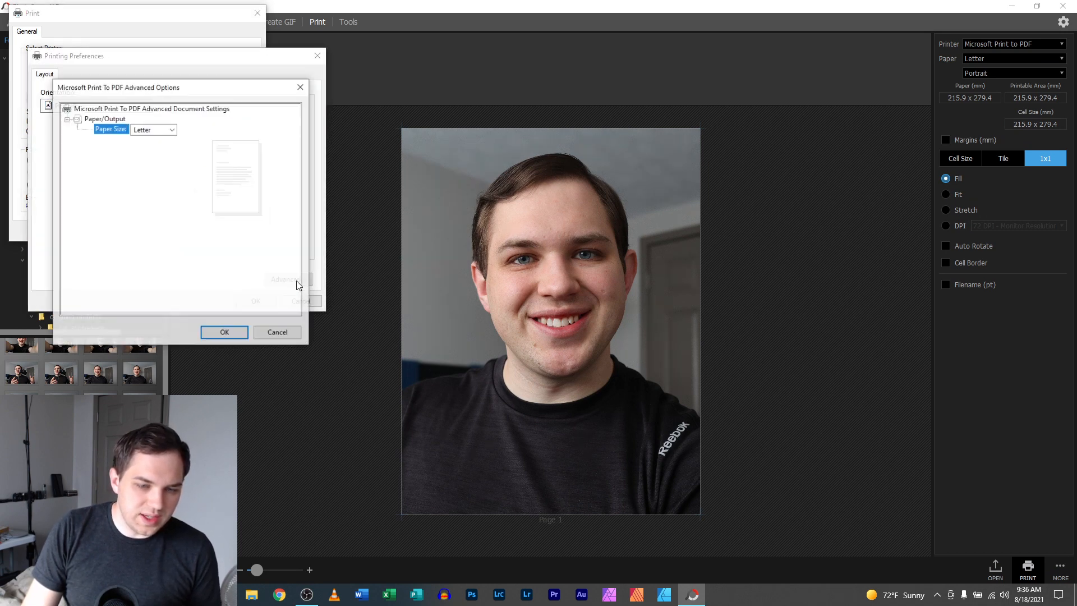
pyautogui.click(151, 130)
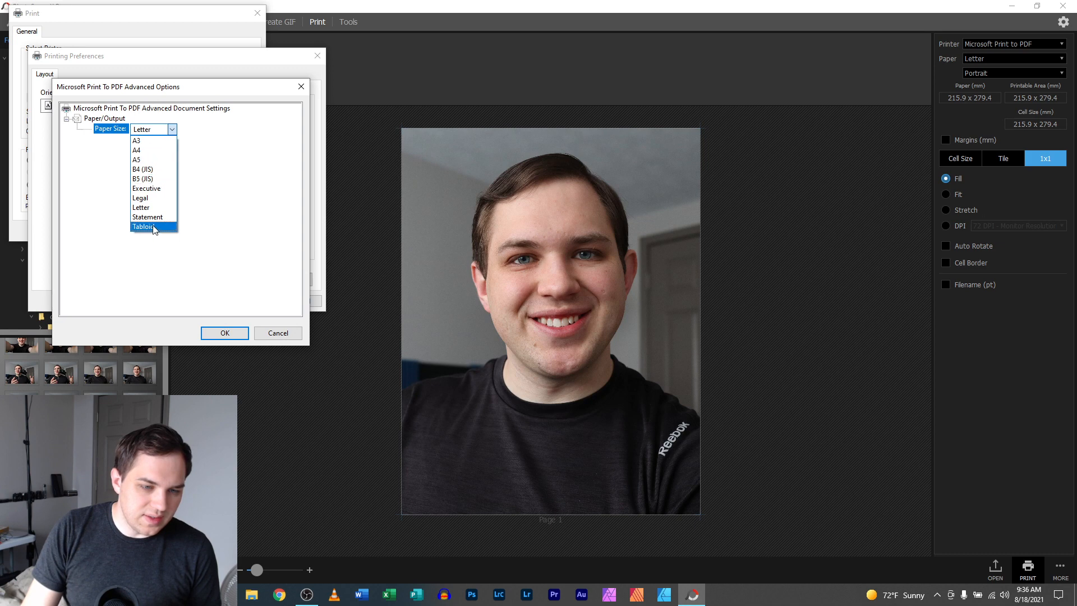
pyautogui.click(171, 130)
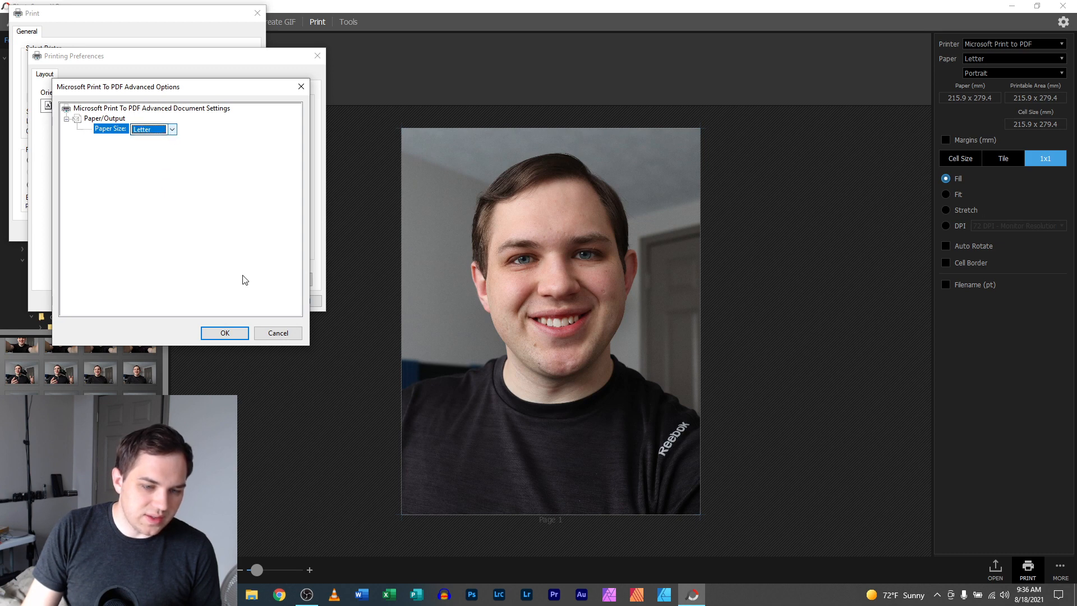
pyautogui.click(224, 333)
pyautogui.click(256, 300)
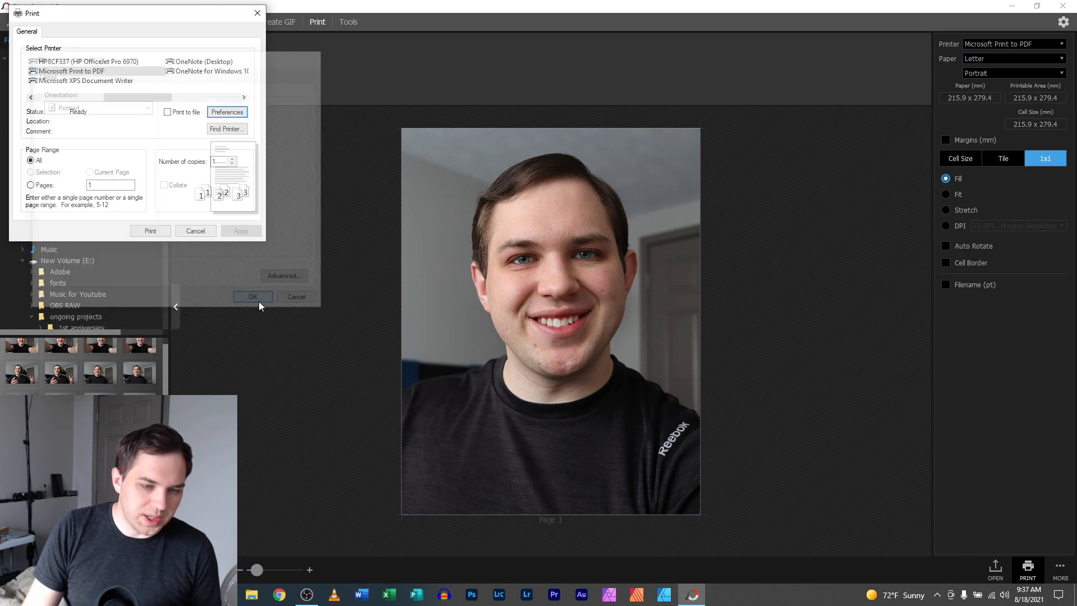
# Print the headshot on Letter paper to a Desktop PDF named teat 13
pyautogui.click(150, 231)
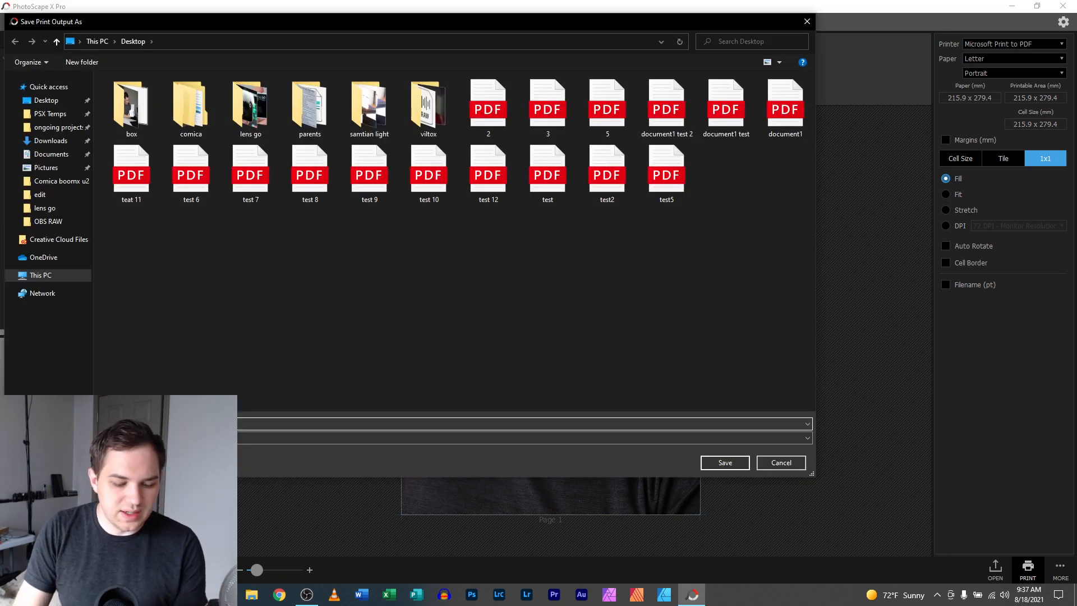
pyautogui.press('Return')
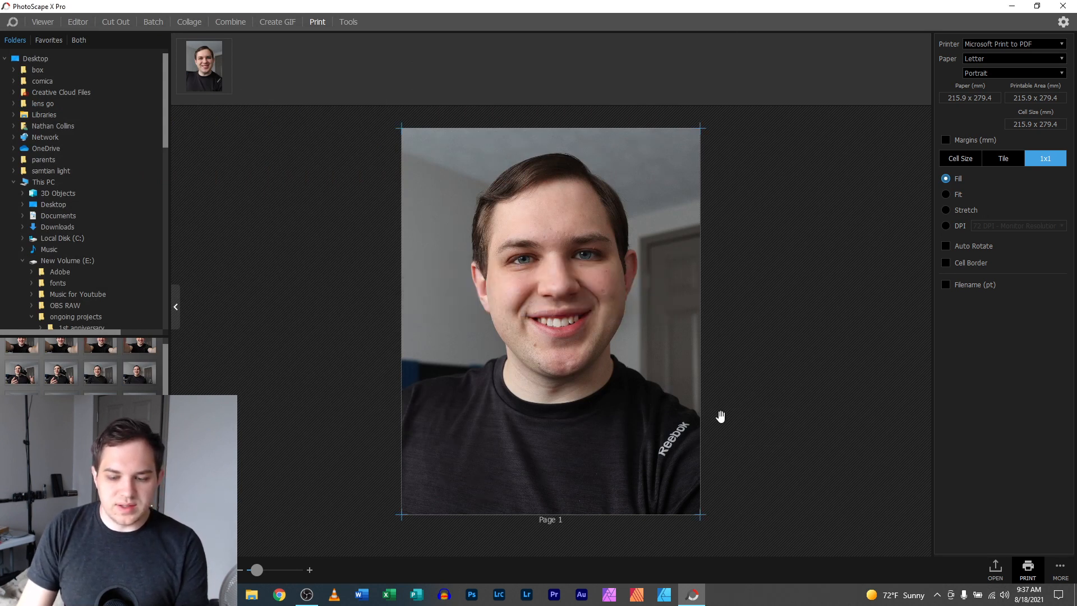
pyautogui.click(1060, 568)
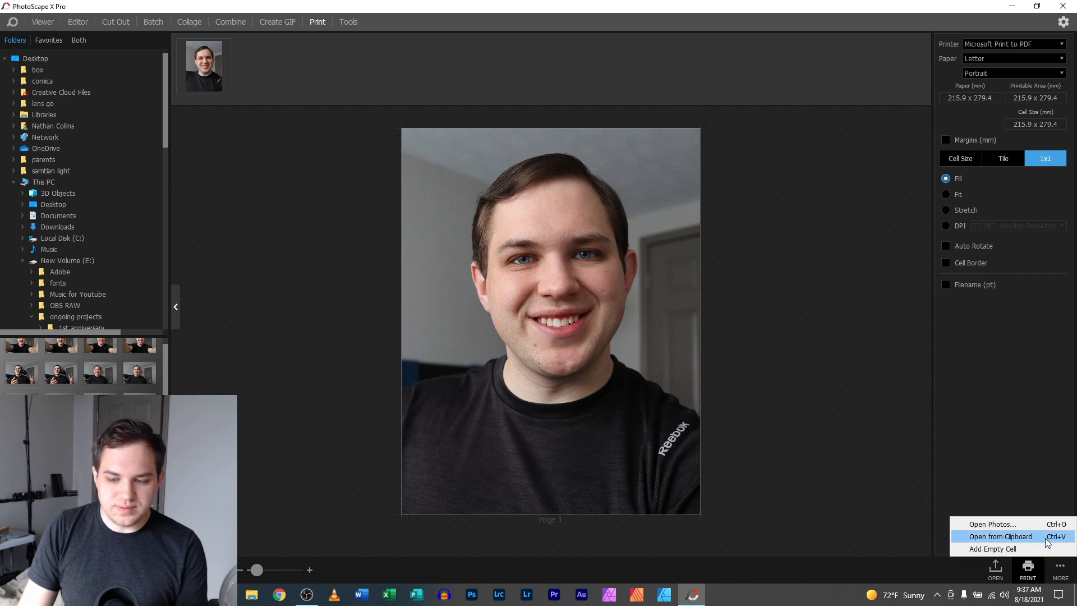
pyautogui.click(1059, 595)
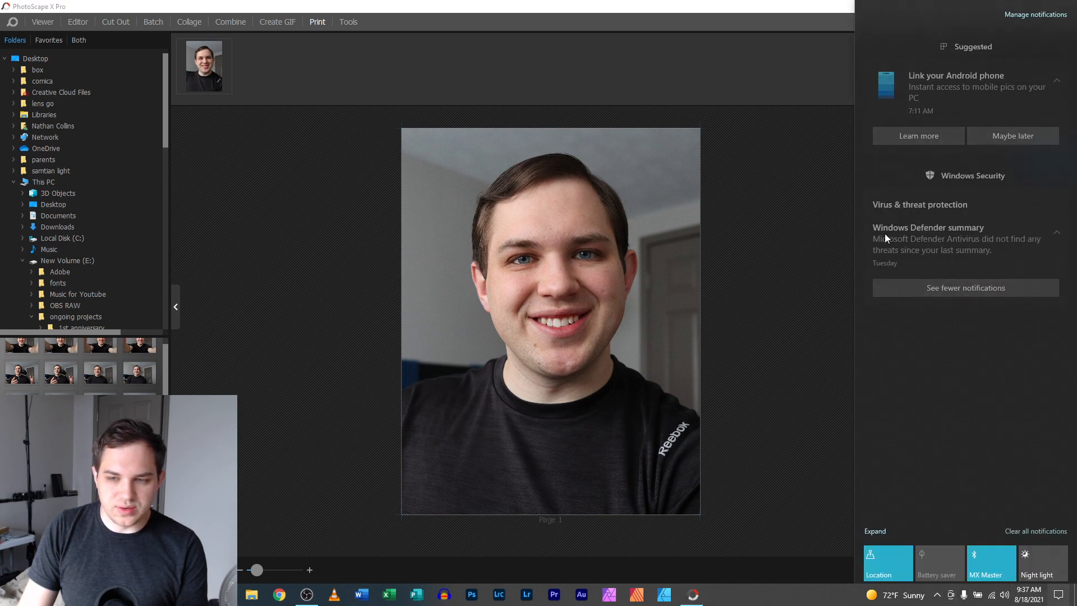
# Minimize PhotoScape X Pro, refresh the Windows desktop, and open the teat 13 PDF
pyautogui.click(818, 5)
pyautogui.click(1010, 5)
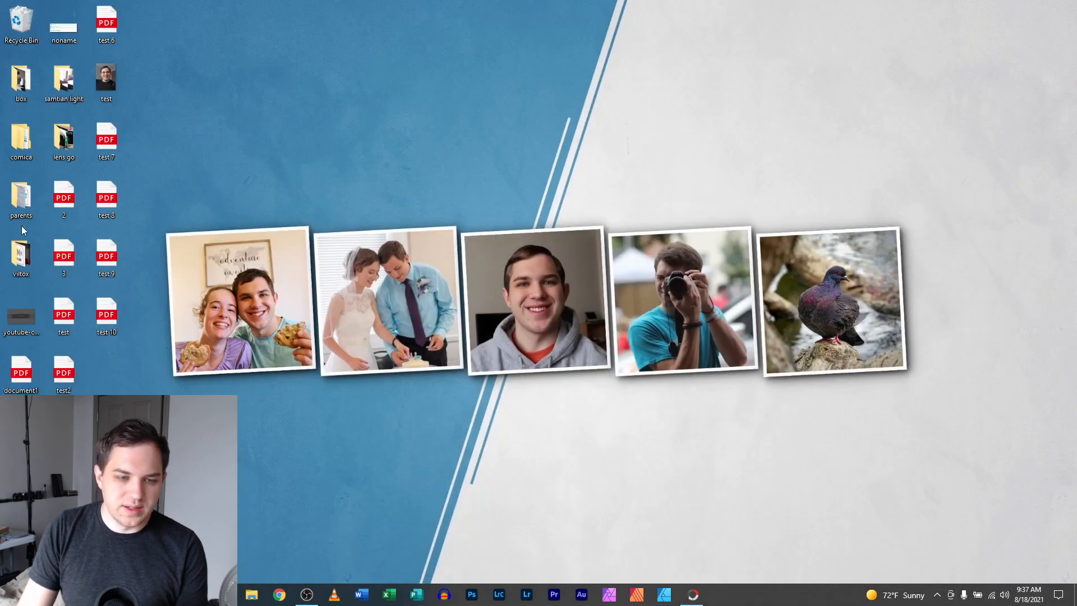
pyautogui.rightClick(124, 362)
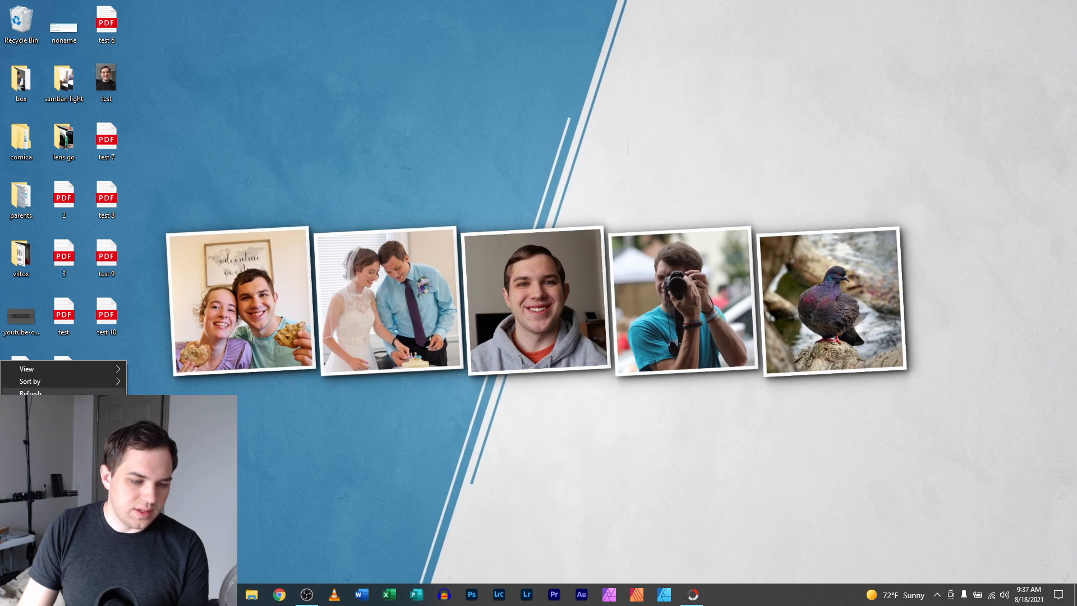
pyautogui.click(101, 396)
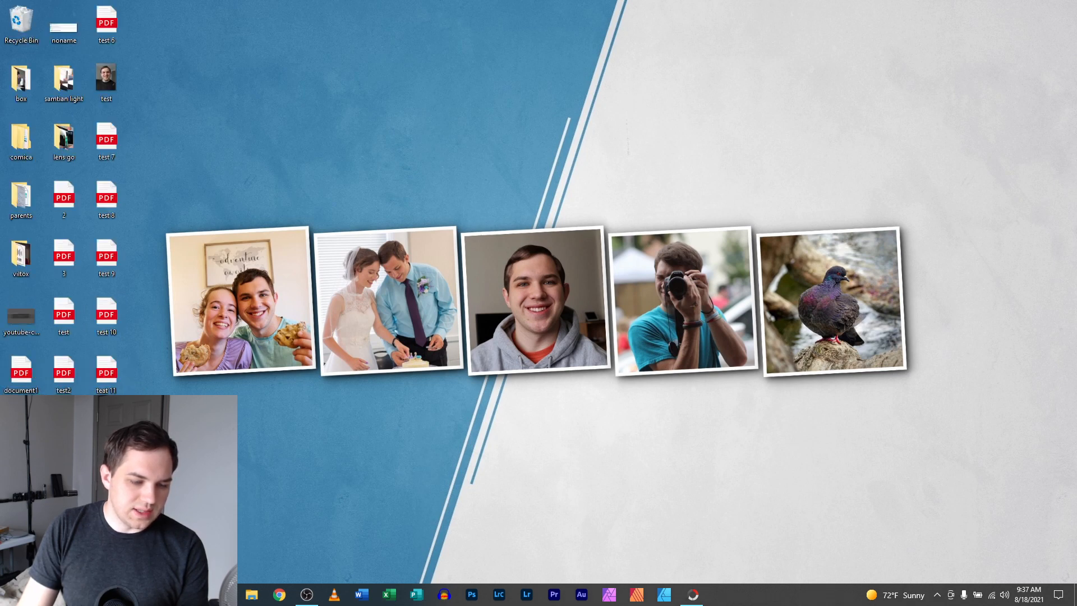
pyautogui.doubleClick(107, 487)
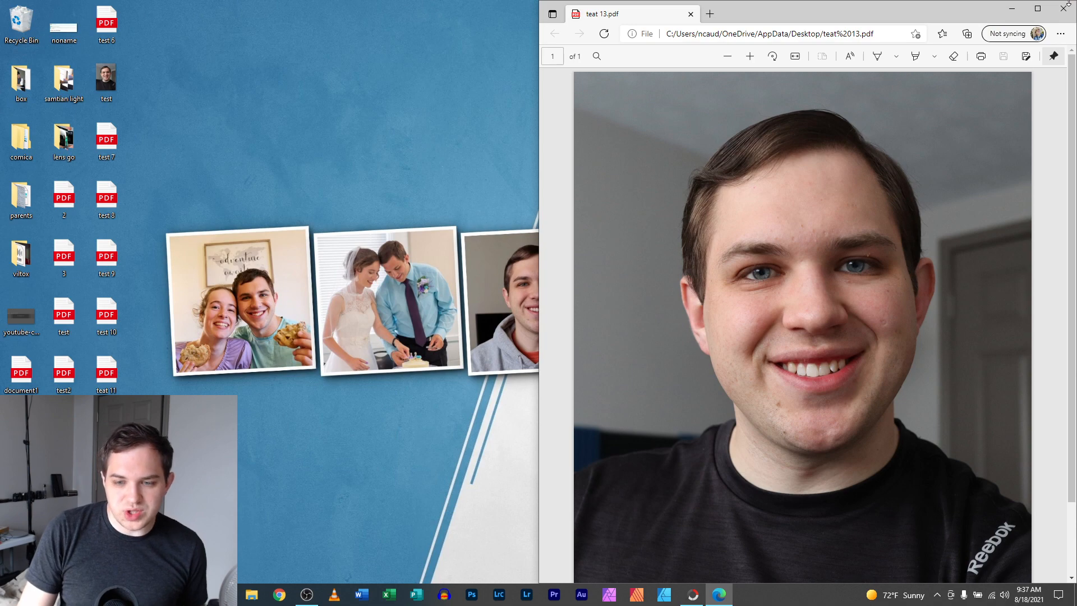
# Widen the PDF viewer, examine the whole teat 13 page, and close it
pyautogui.moveTo(534, 3); pyautogui.dragTo(500, 1)
pyautogui.scroll(-2, 743, 299)
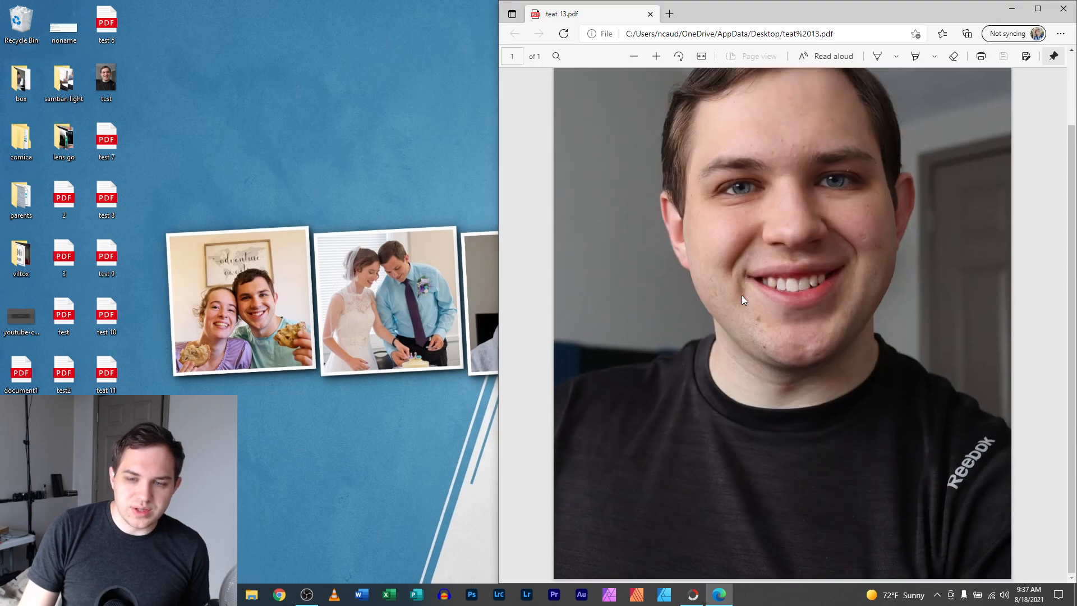
pyautogui.scroll(2, 744, 299)
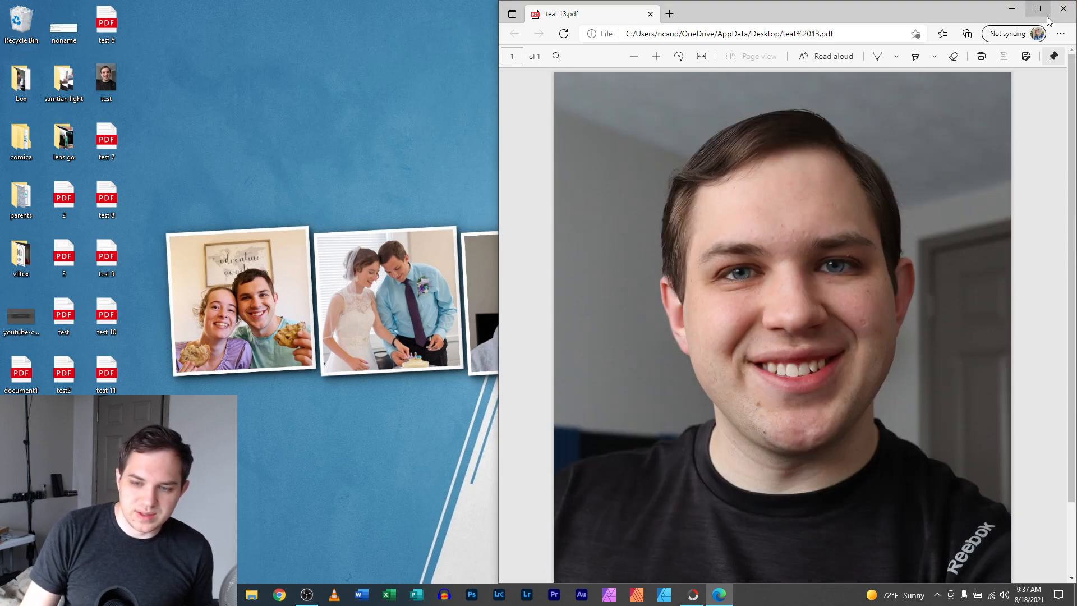
pyautogui.click(1064, 10)
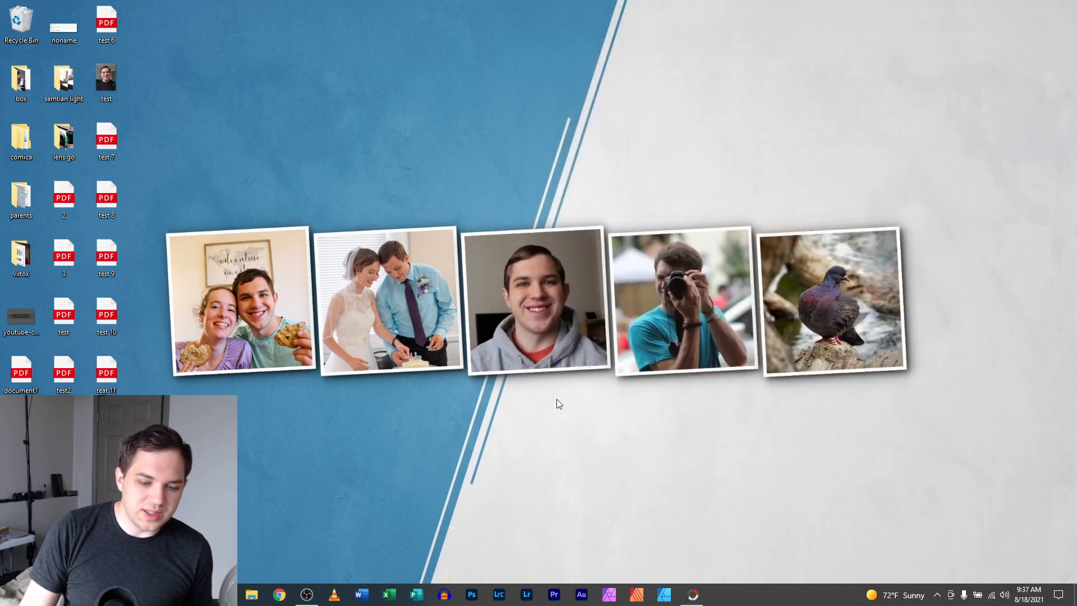
# Return to PhotoScape X Pro and replace test.JPG in the print layout with a landscape-format headshot from the folder thumbnails
pyautogui.click(687, 596)
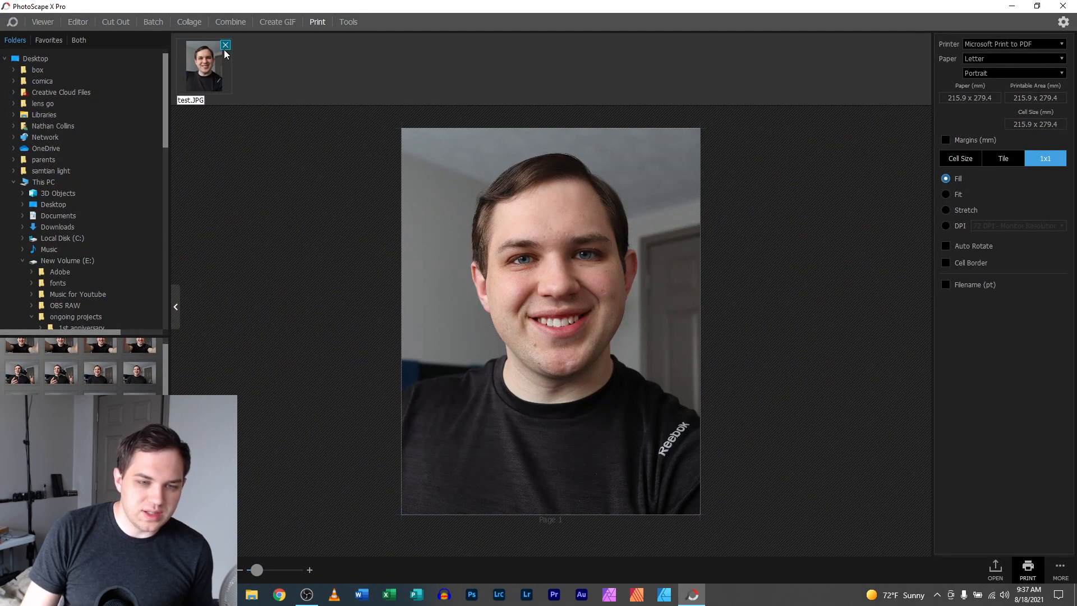
pyautogui.click(225, 45)
pyautogui.moveTo(139, 371); pyautogui.dragTo(442, 108)
pyautogui.moveTo(139, 371); pyautogui.dragTo(257, 65)
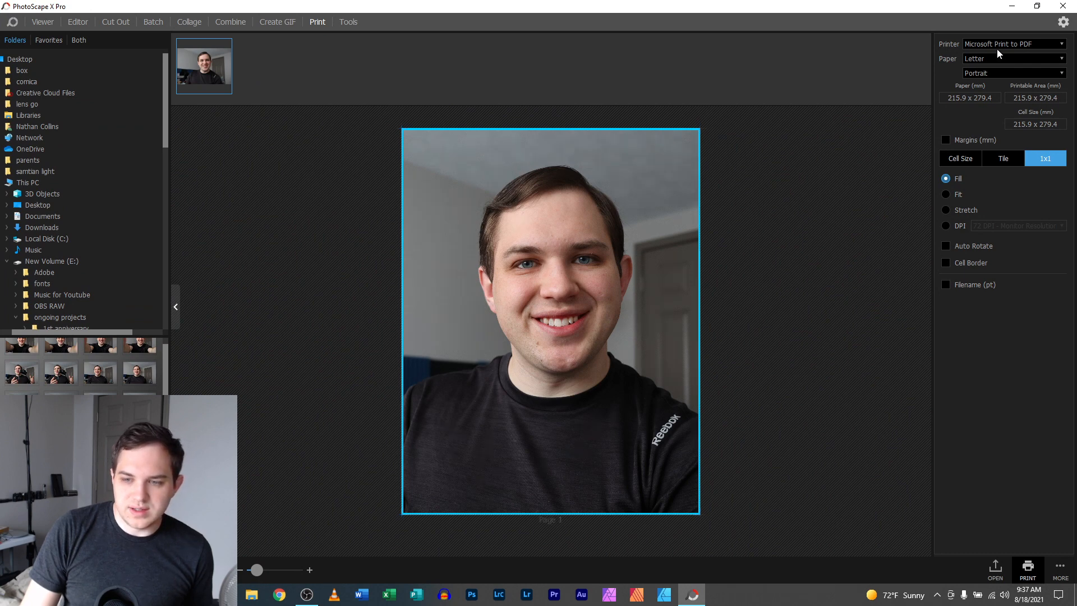
# Print the replacement headshot on Letter paper to a Desktop PDF with Microsoft Print to PDF
pyautogui.click(1026, 568)
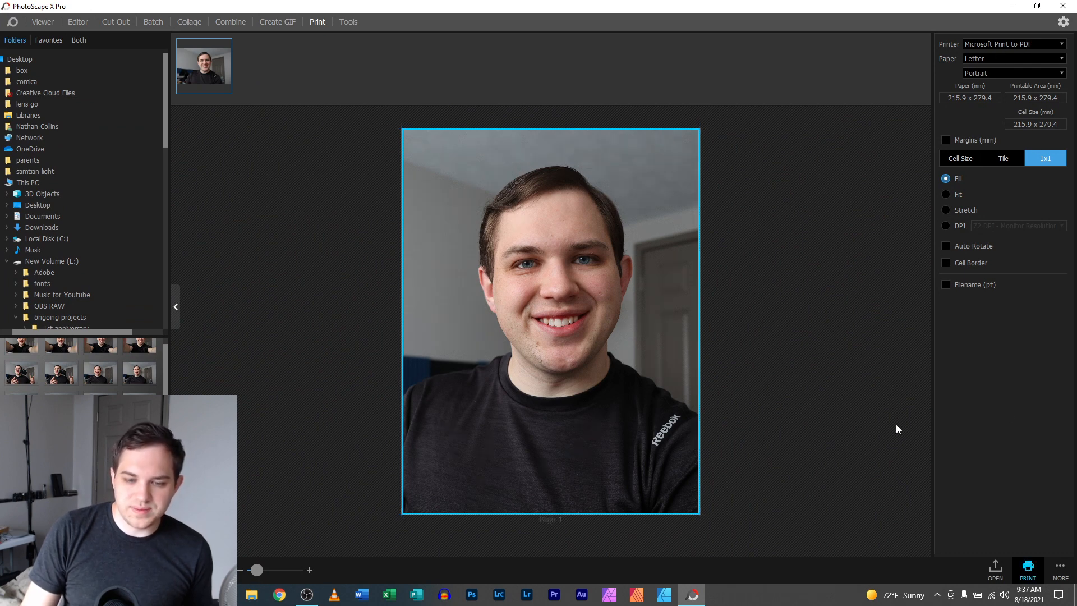
pyautogui.click(151, 231)
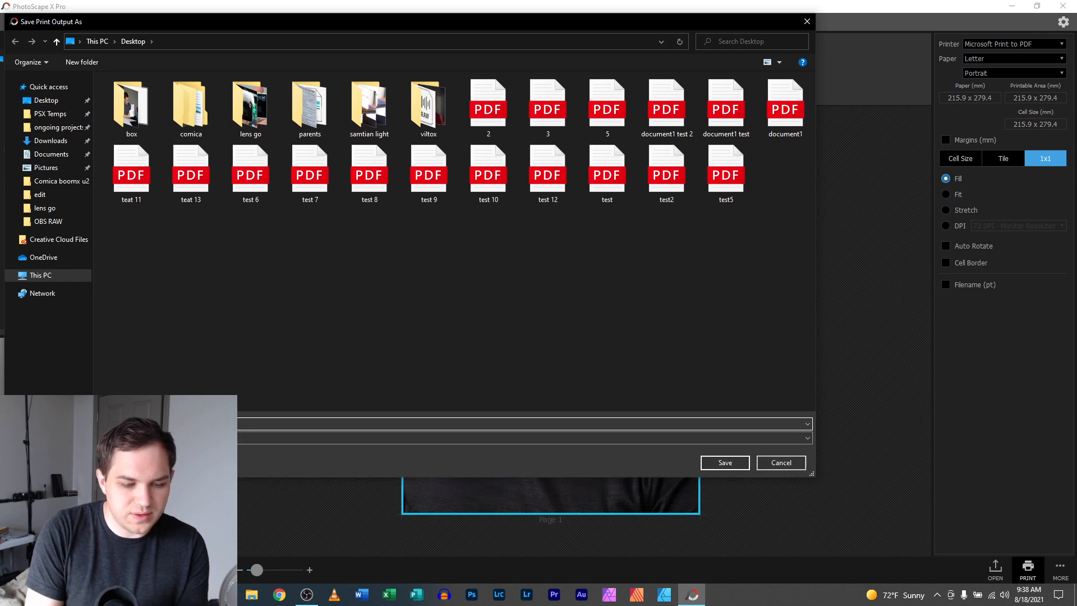
pyautogui.press('Return')
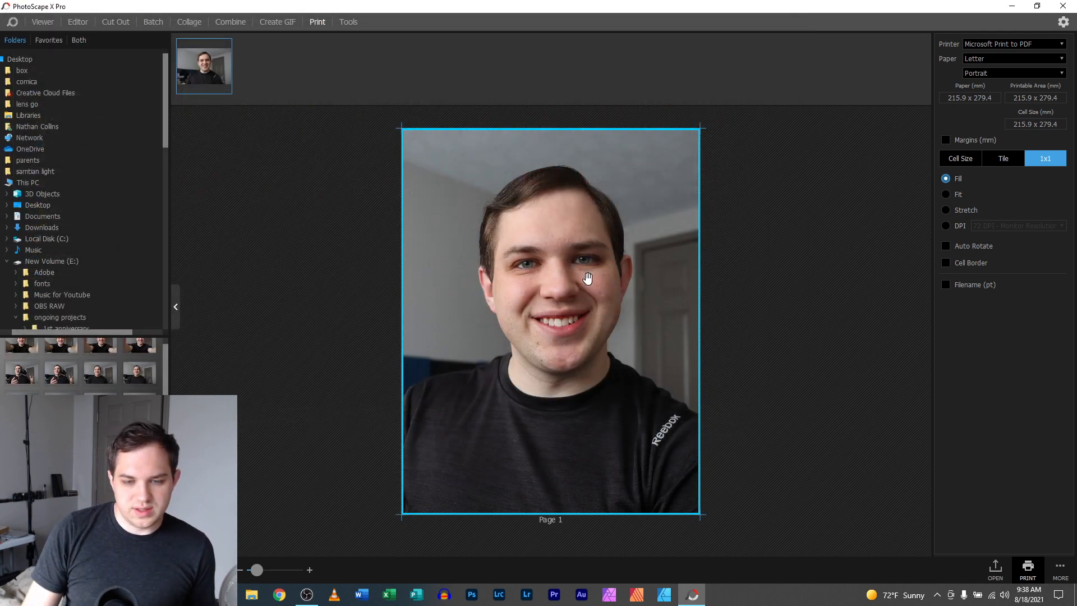
# Show the Windows desktop, refresh it, open the test 14 PDF to examine the printed page, and close it
pyautogui.click(1074, 595)
pyautogui.rightClick(216, 242)
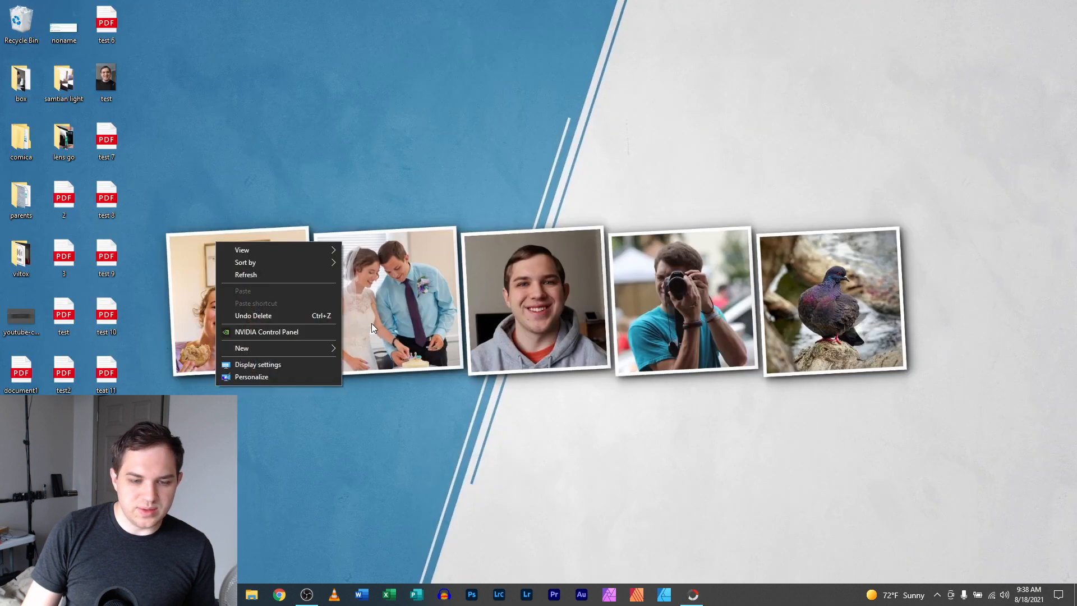
pyautogui.click(271, 275)
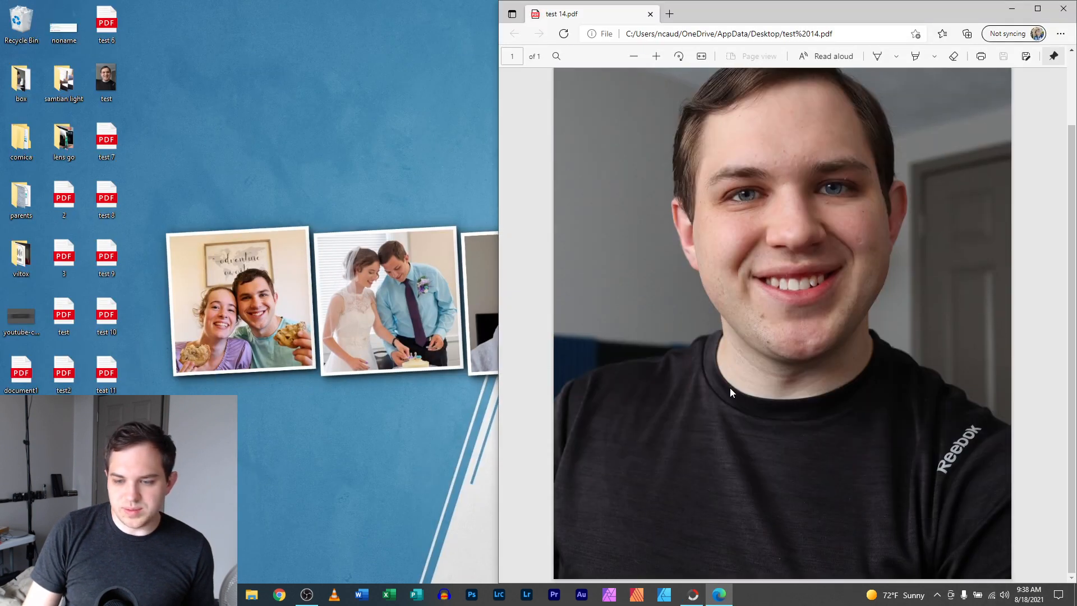
pyautogui.click(1063, 9)
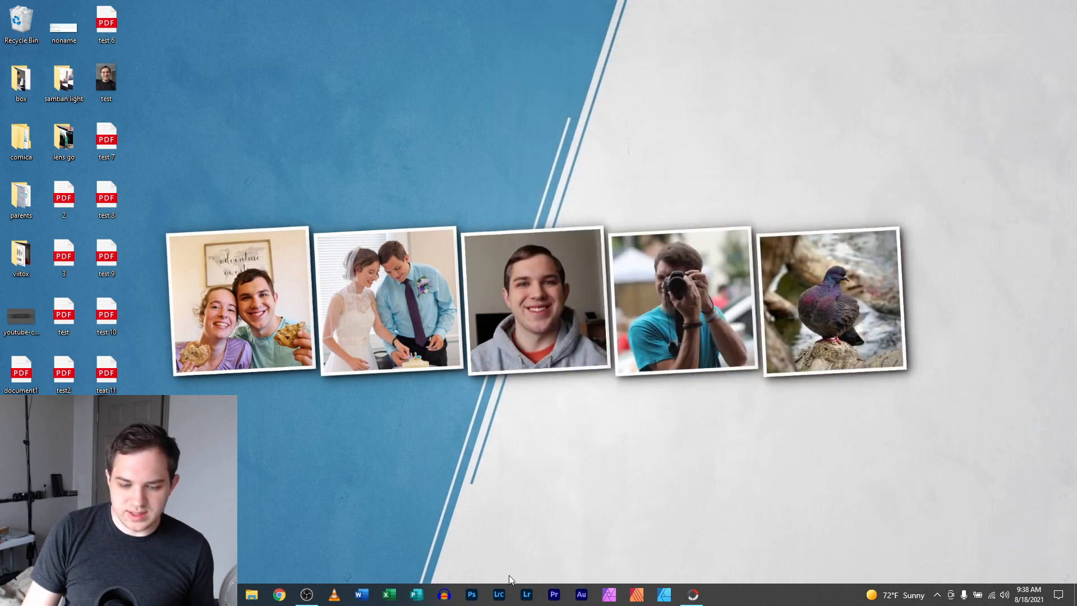
# Return to PhotoScape X Pro, preview the layout for the HP OfficeJet Pro 6970 printer, and restore Microsoft Print to PDF
pyautogui.click(693, 594)
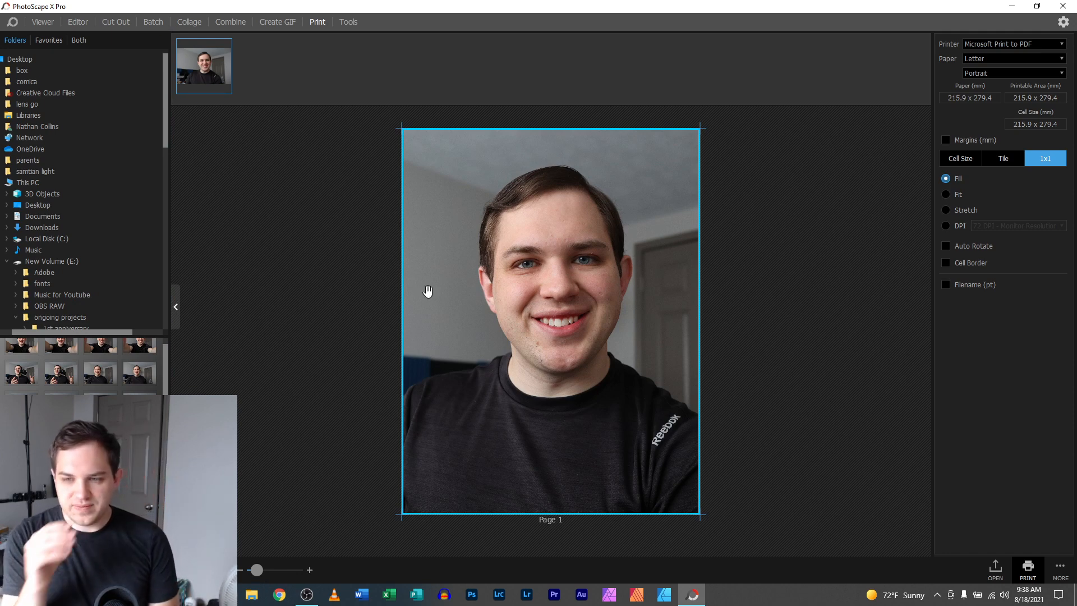
pyautogui.click(1002, 44)
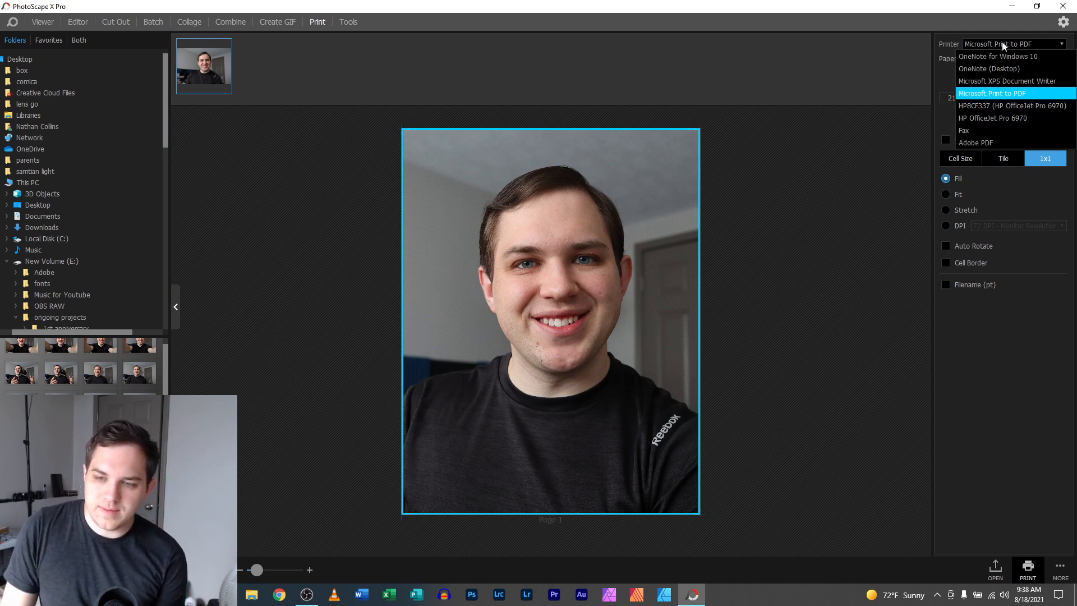
pyautogui.click(1002, 118)
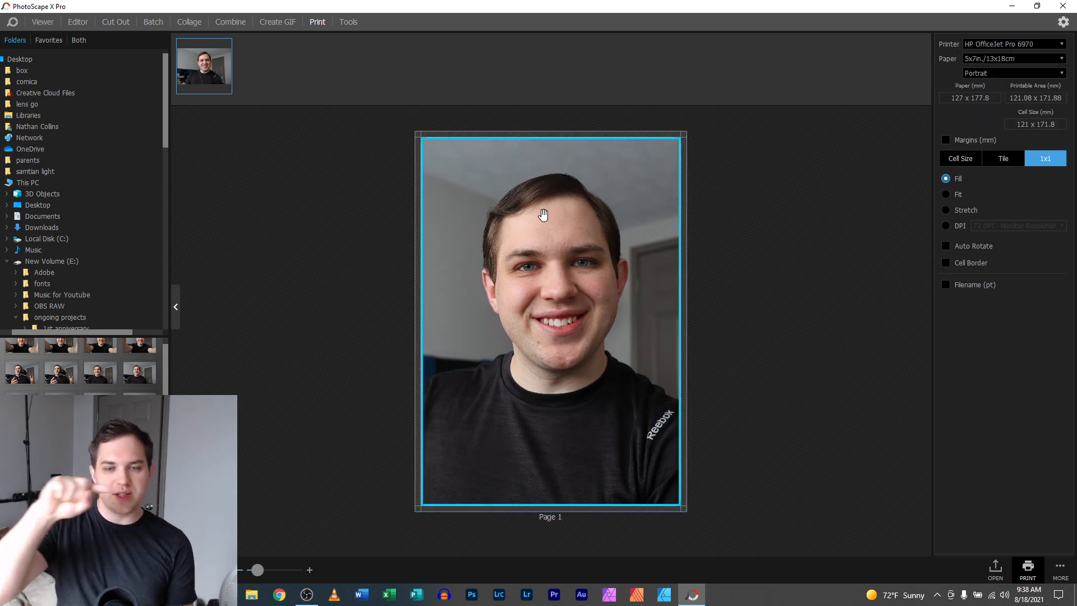
pyautogui.click(1020, 44)
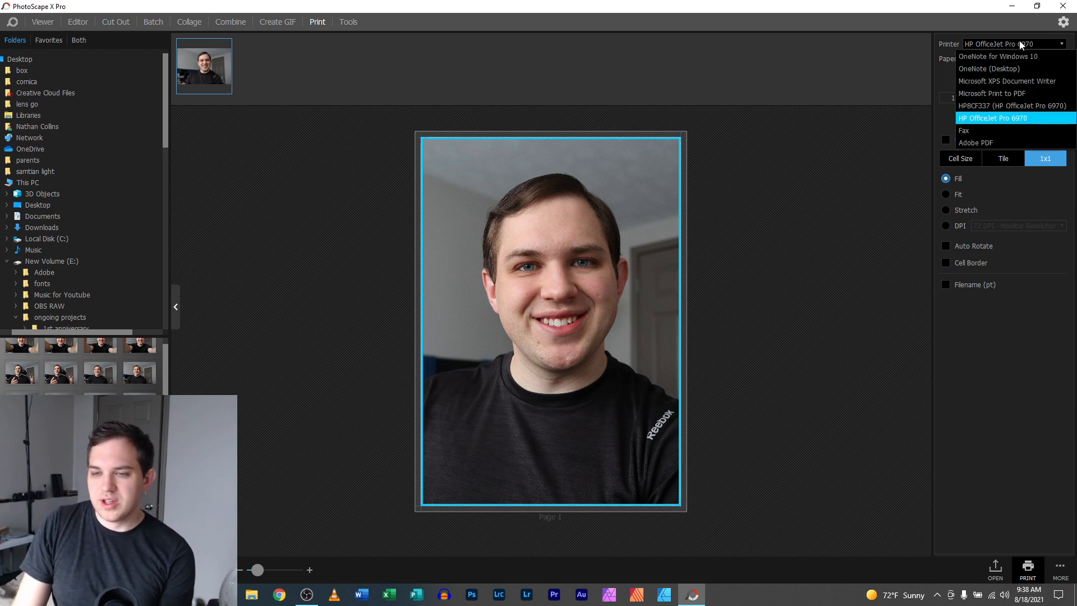
pyautogui.click(1016, 94)
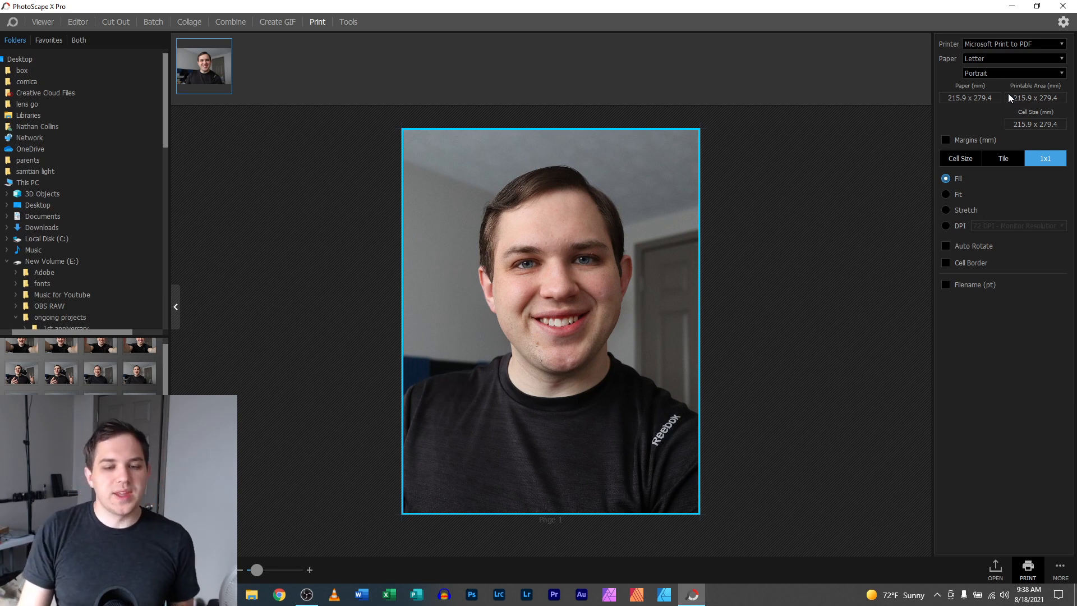
# Remove IMG_3305.JPG from the print layout
pyautogui.click(250, 218)
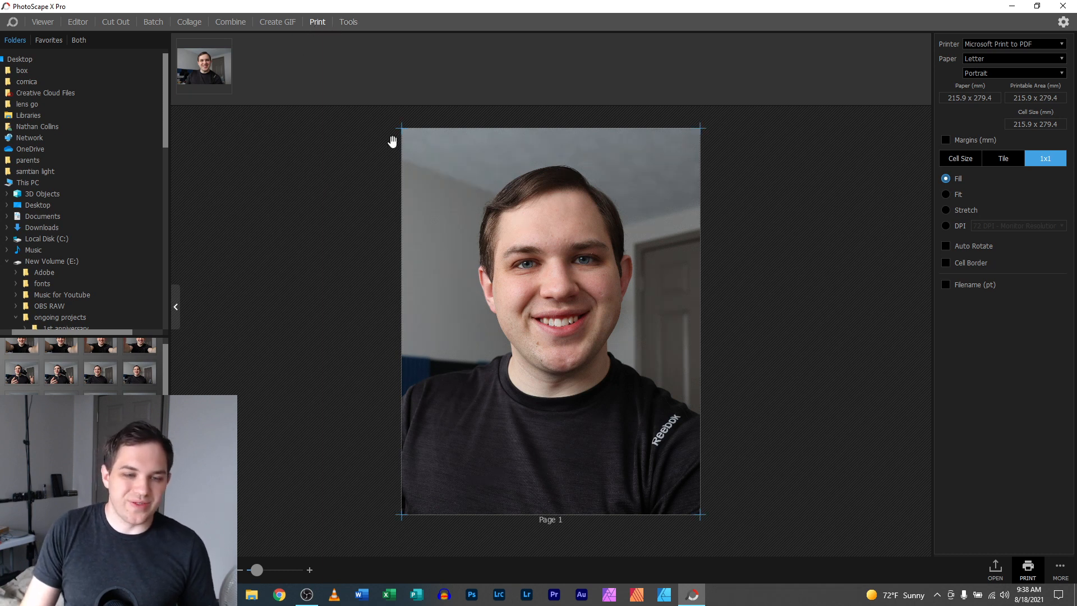
pyautogui.moveTo(206, 64)
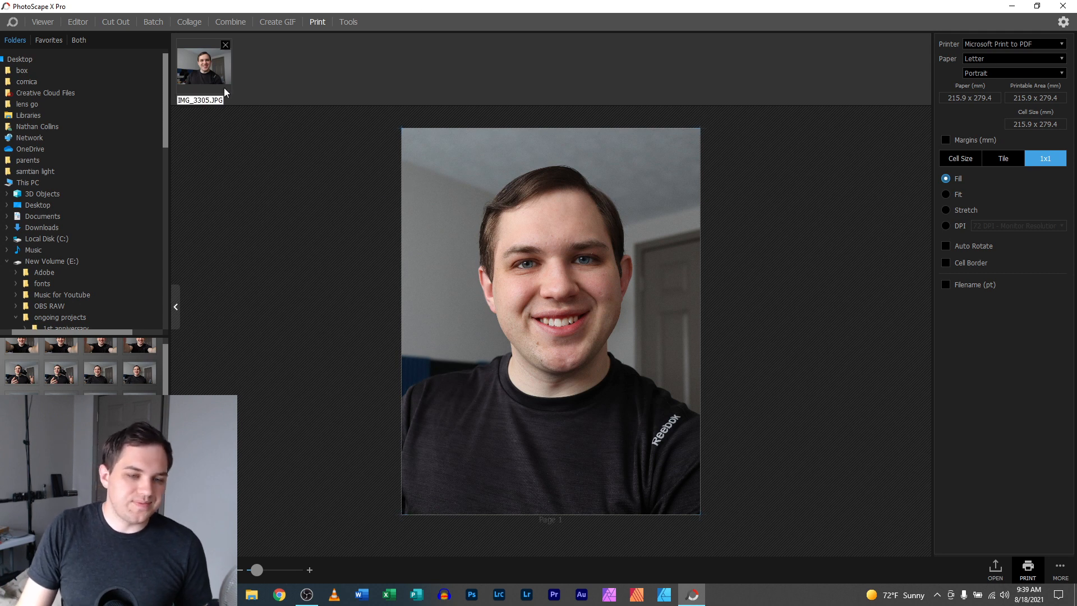
pyautogui.click(225, 46)
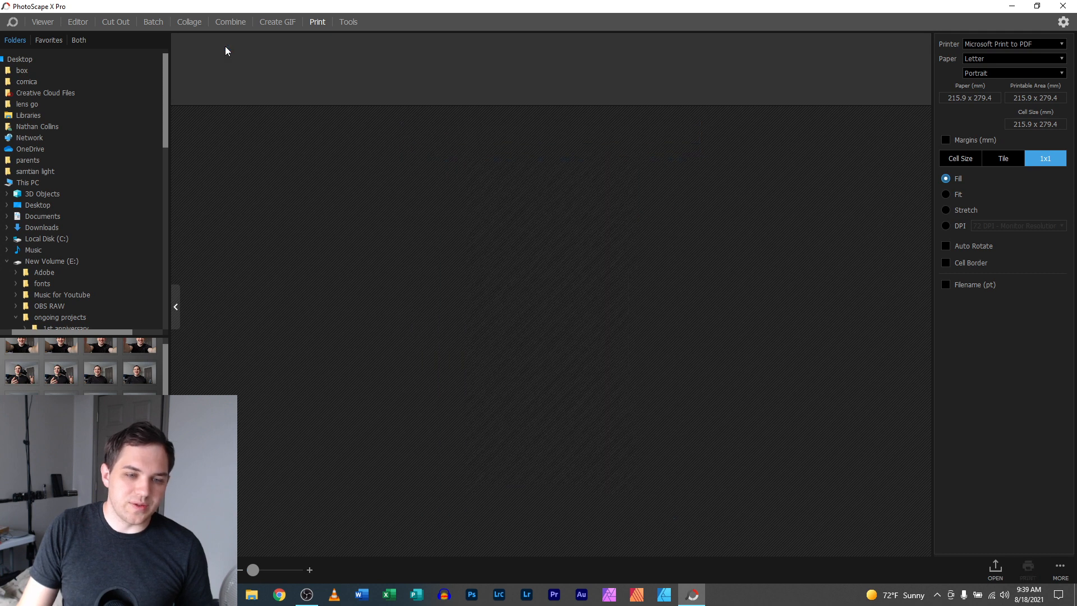
# Replace test.JPG in the Editor with IMG_3305.JPG from the headshot folder and start cropping it
pyautogui.click(78, 22)
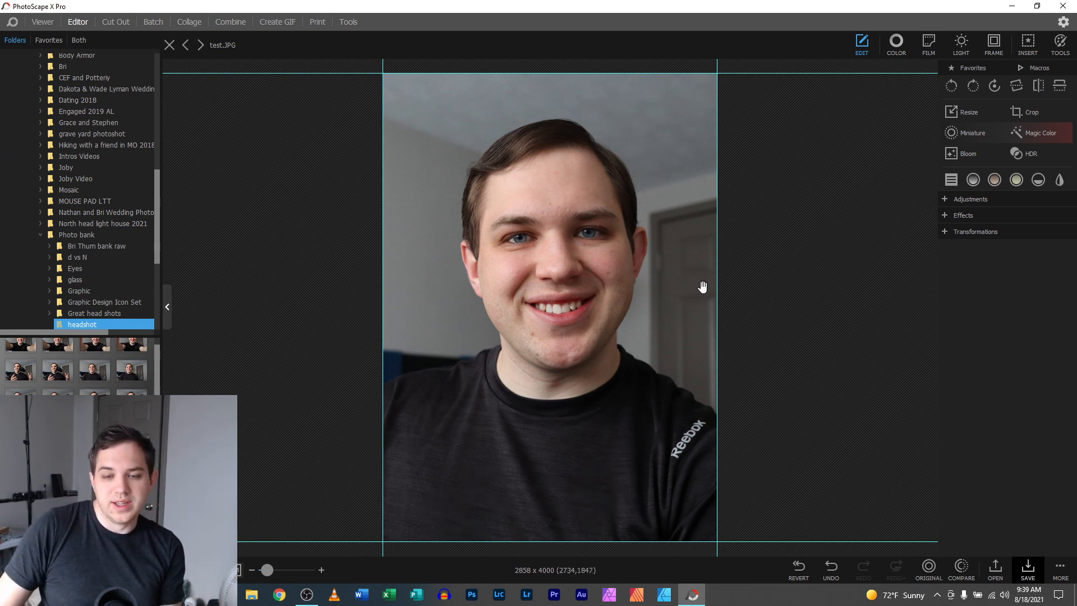
pyautogui.click(169, 45)
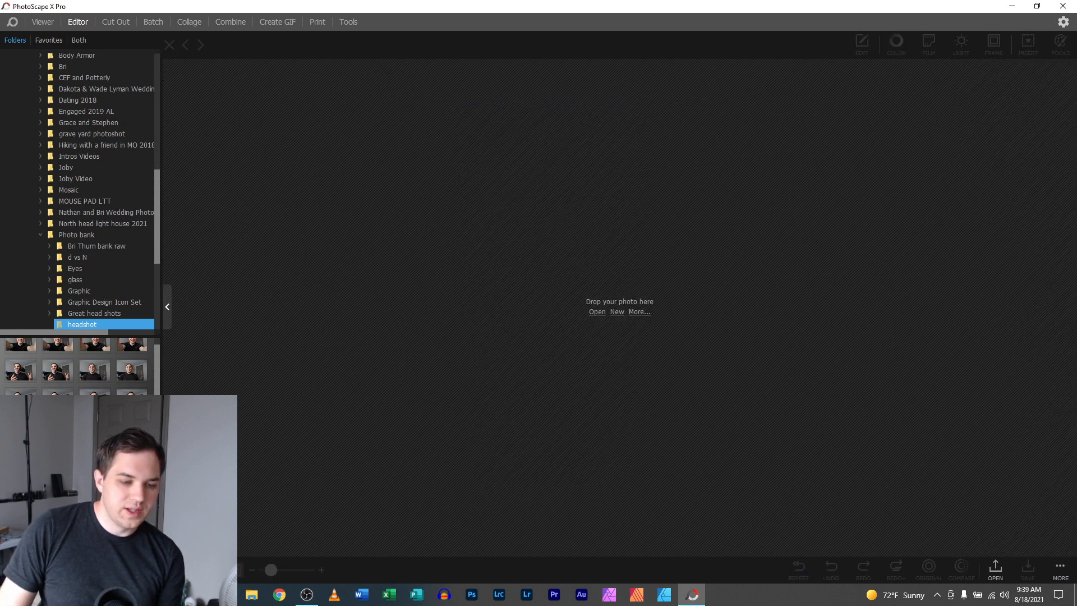
pyautogui.moveTo(132, 401); pyautogui.dragTo(626, 221)
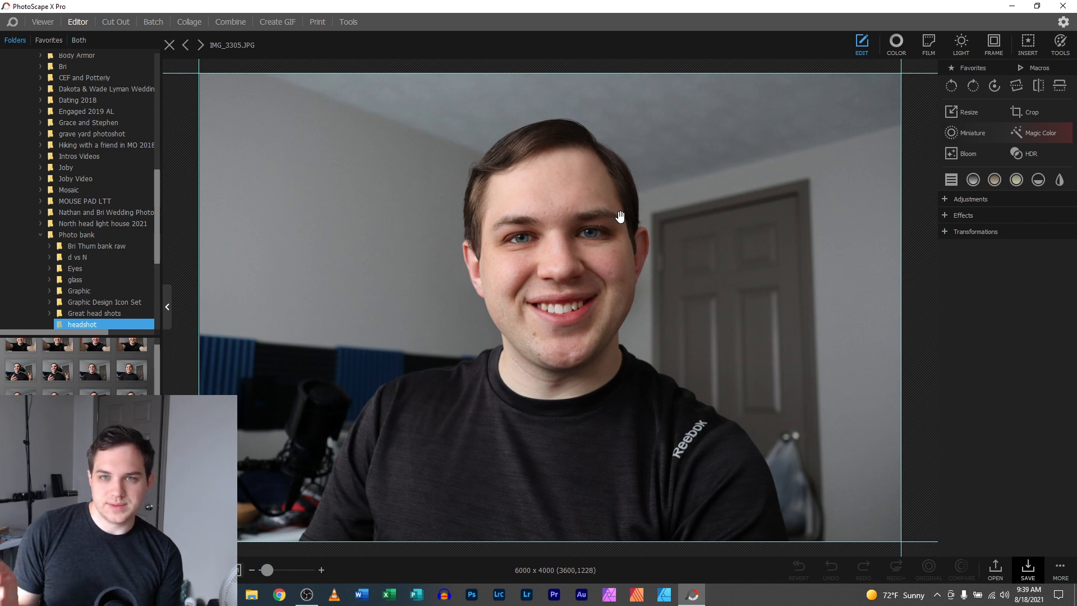
pyautogui.click(1021, 112)
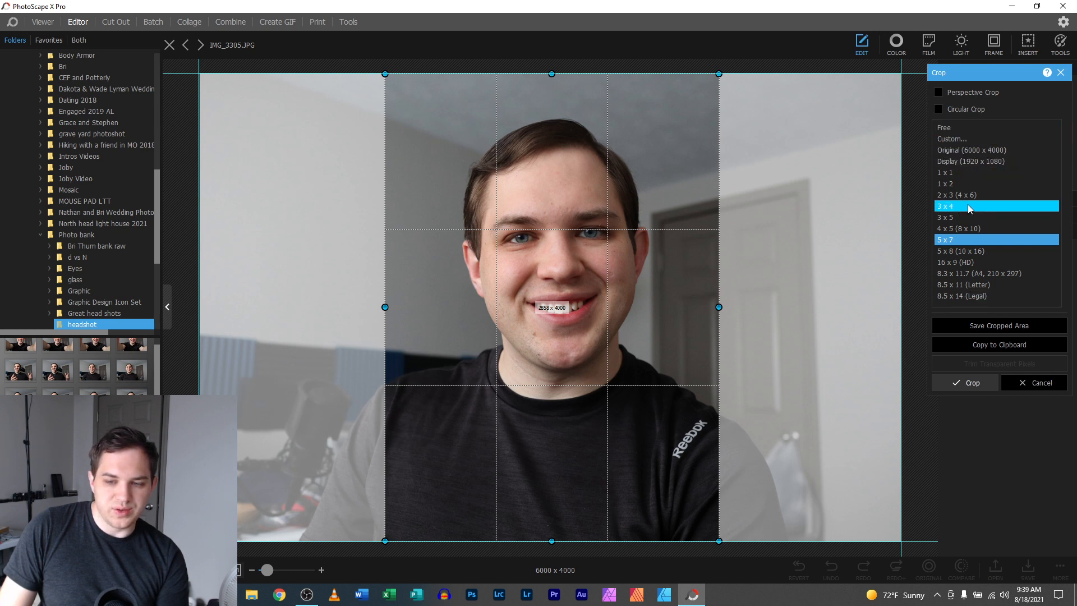
pyautogui.click(954, 140)
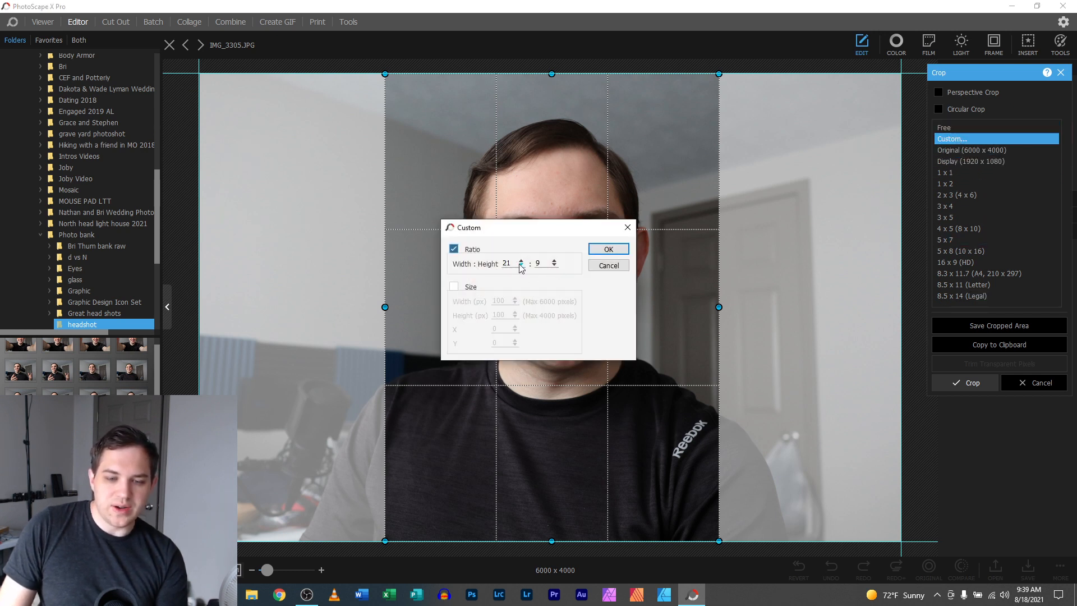
pyautogui.click(455, 286)
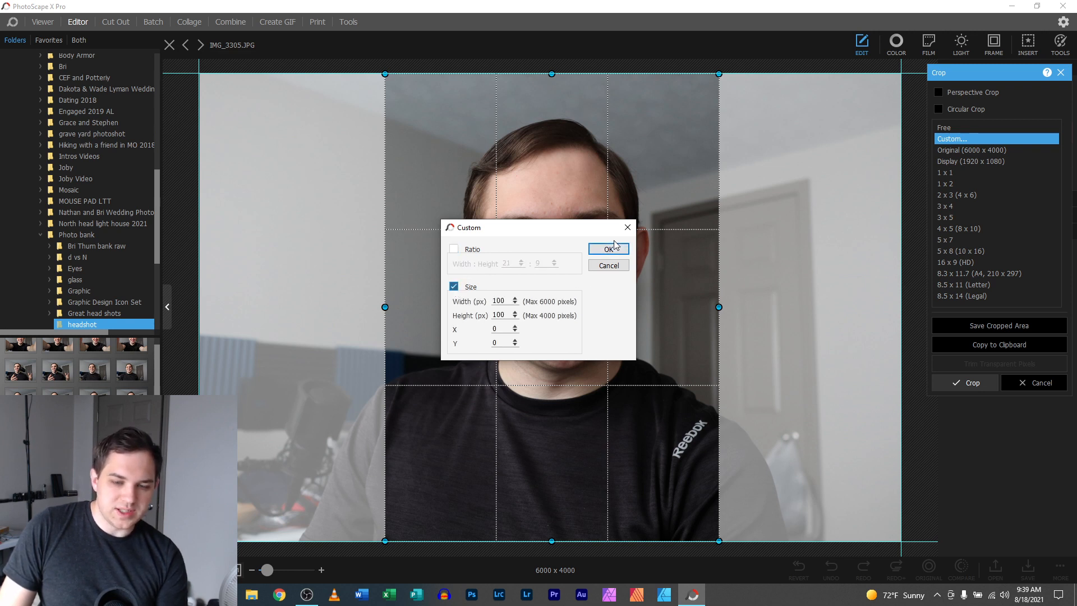
pyautogui.click(516, 329)
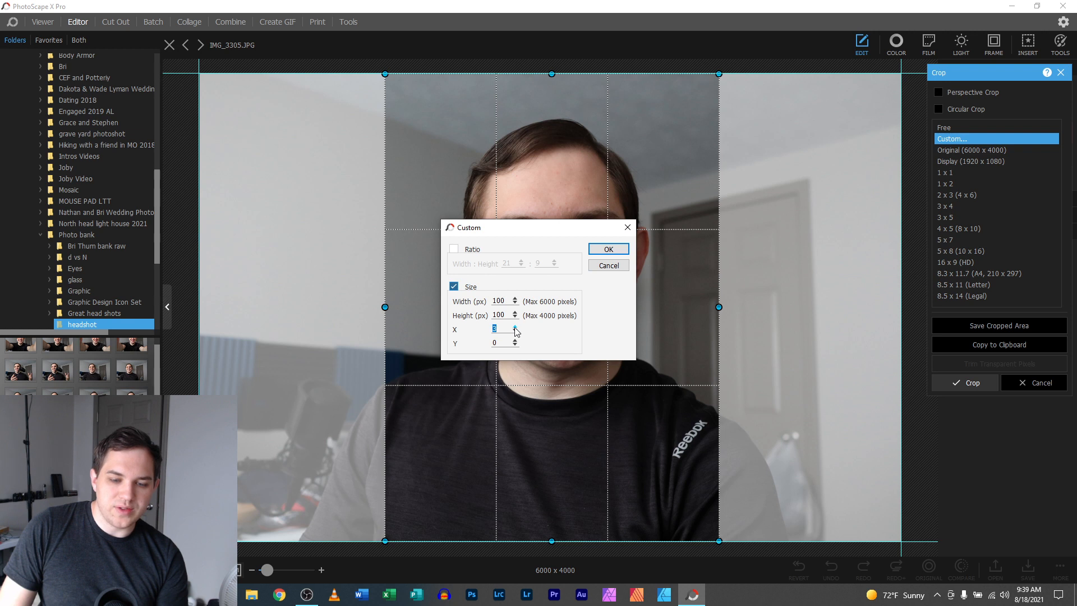
pyautogui.click(615, 265)
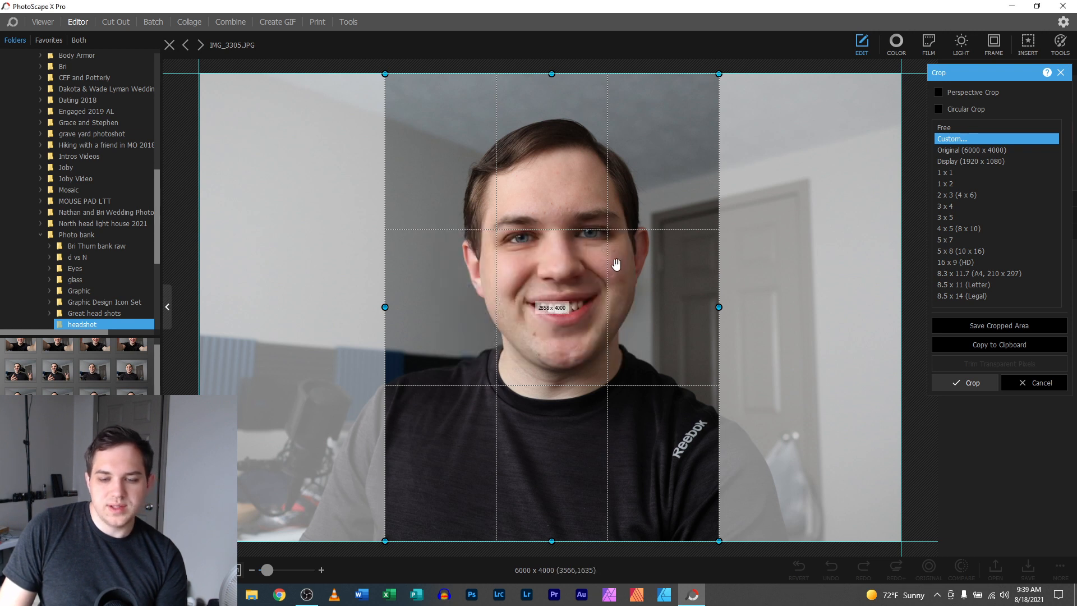
# Crop the headshot to a 5 x 7 portrait frame around the face, using the full image height
pyautogui.moveTo(624, 220); pyautogui.dragTo(628, 227)
pyautogui.click(952, 241)
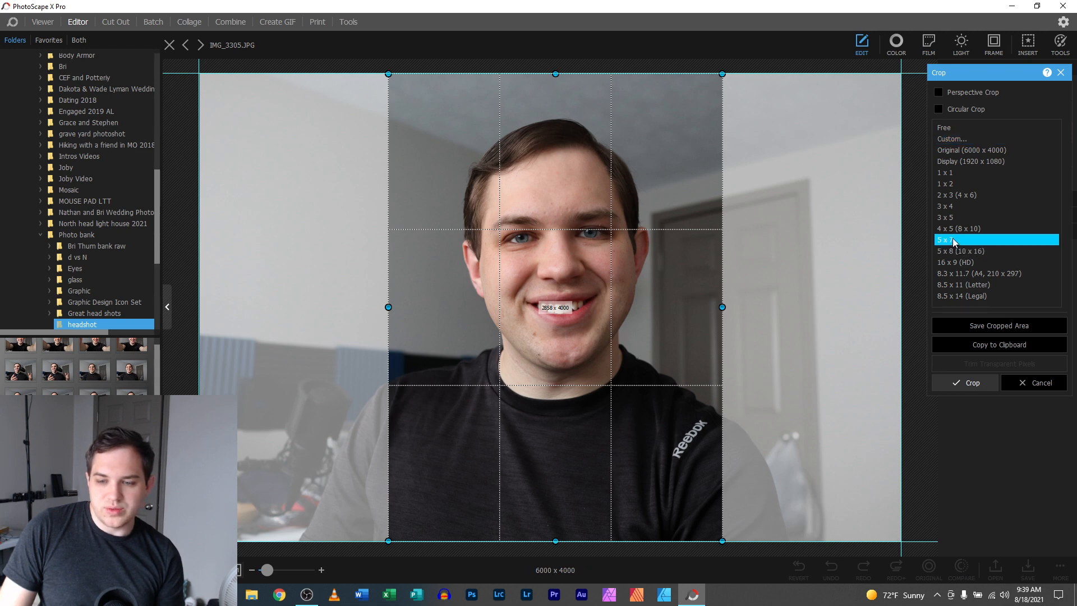
pyautogui.moveTo(376, 65); pyautogui.dragTo(793, 532)
pyautogui.moveTo(625, 428); pyautogui.dragTo(636, 428)
pyautogui.press('Return')
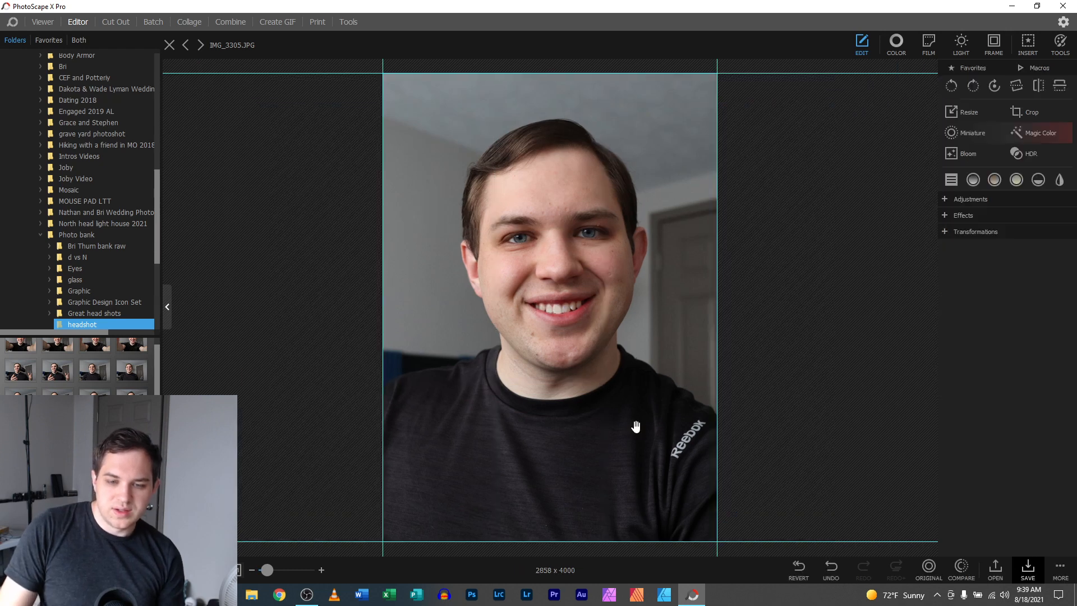
# Save the cropped headshot as a new image named 5x7 on the Desktop
pyautogui.click(1061, 568)
pyautogui.click(997, 471)
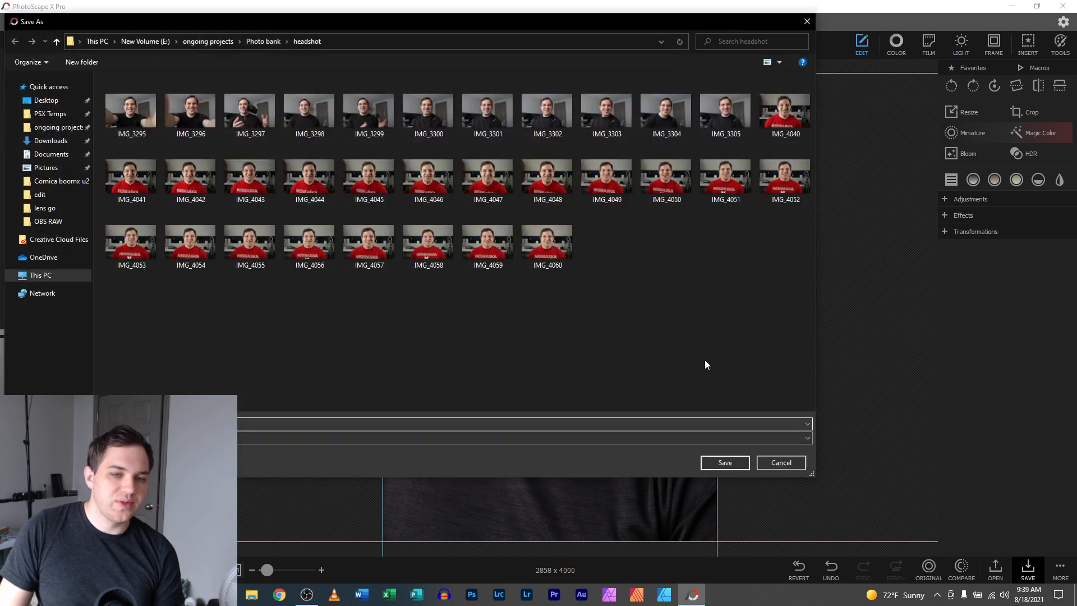
pyautogui.click(56, 100)
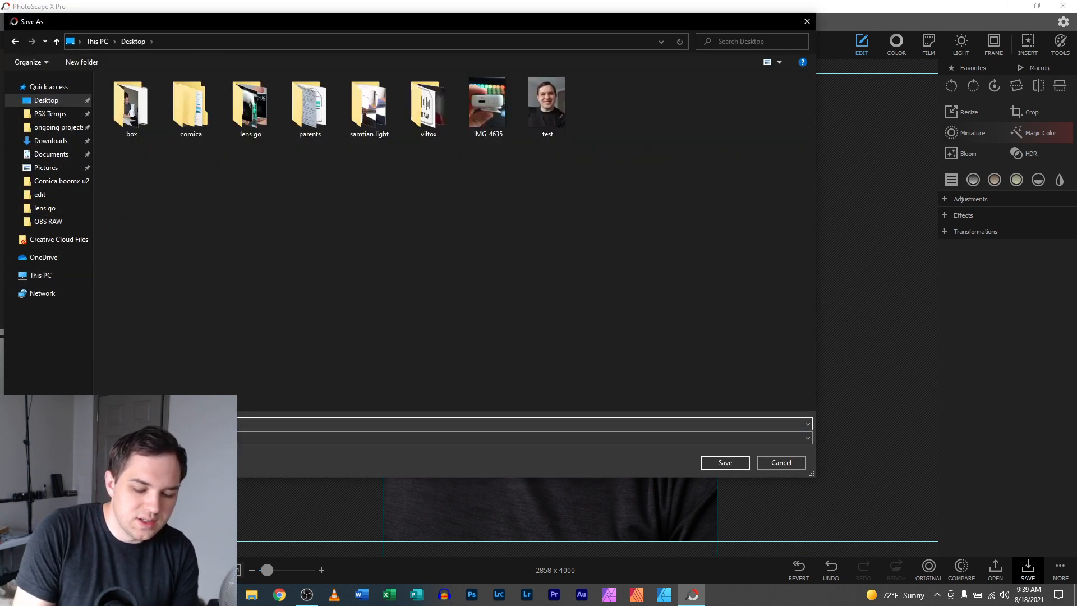
pyautogui.write('t2')
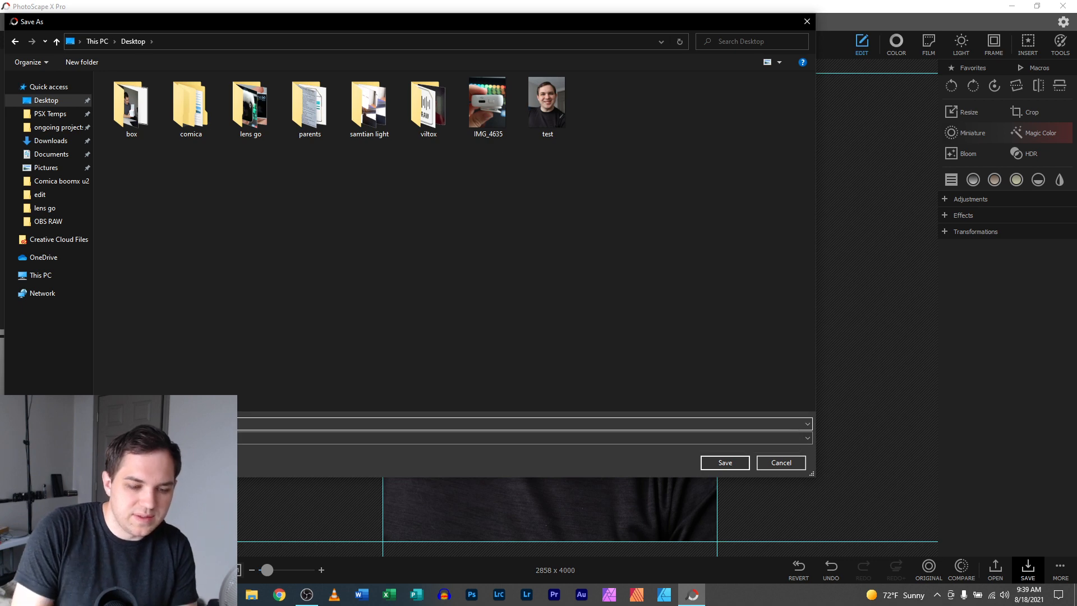
pyautogui.press('Return')
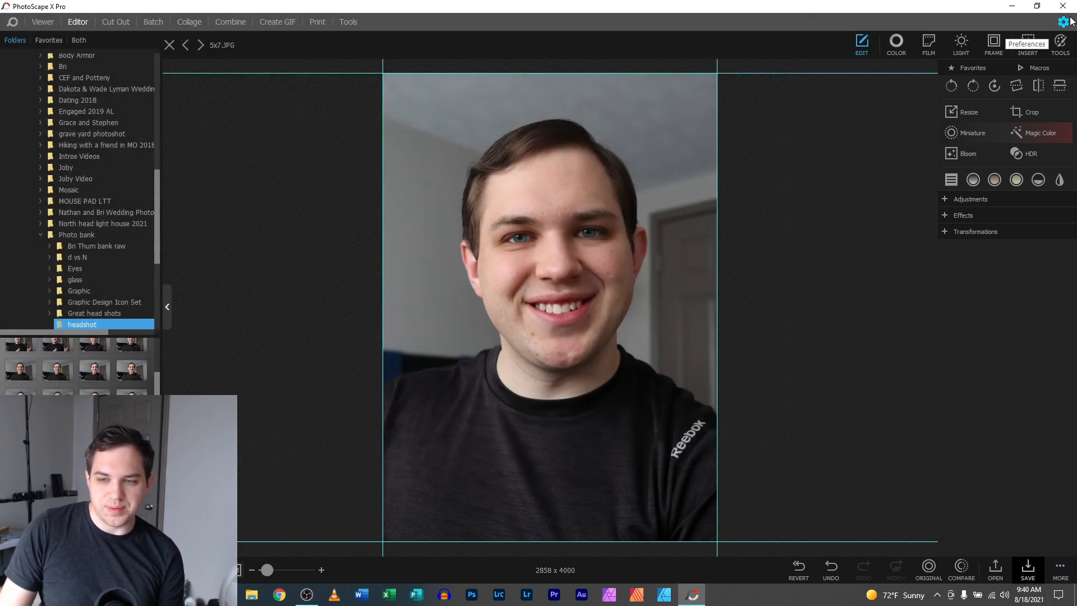
# Minimize PhotoScape X Pro, refresh the Windows desktop, and move the 5x7 image to an empty area above the wallpaper photos
pyautogui.click(1012, 6)
pyautogui.rightClick(183, 135)
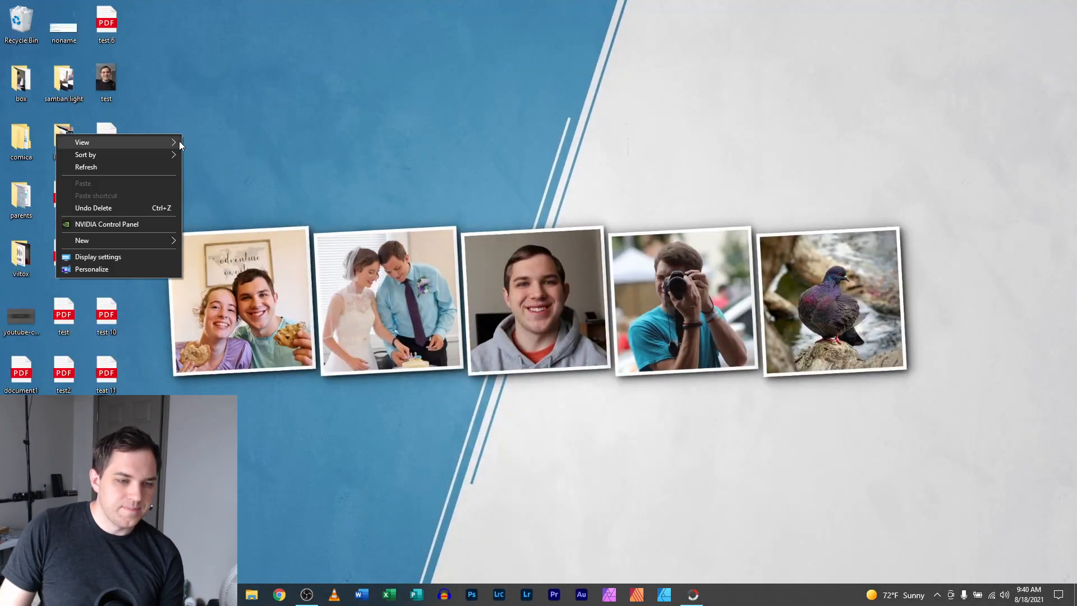
pyautogui.click(90, 167)
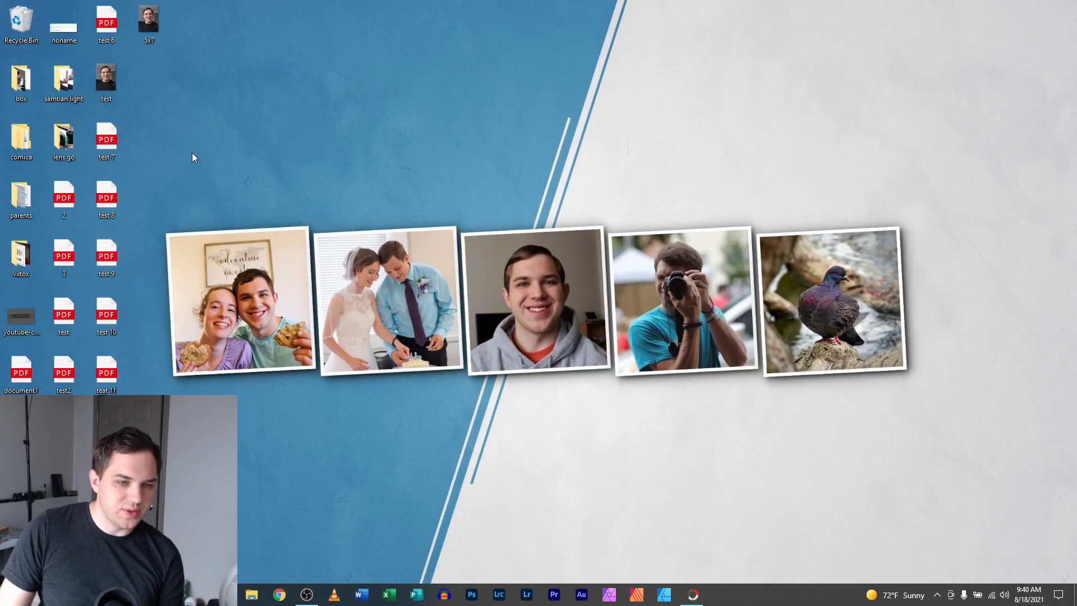
pyautogui.moveTo(155, 24); pyautogui.dragTo(362, 82)
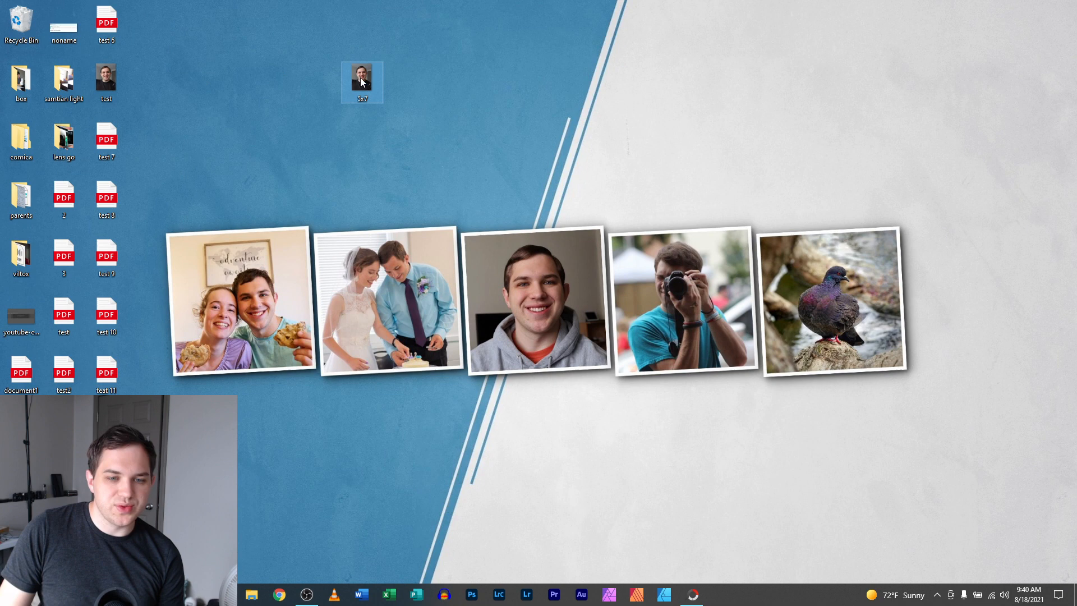
pyautogui.click(399, 90)
# Start printing the 5x7 image from the desktop through Windows Print Pictures, choosing HP OfficeJet Pro 6970 as the printer
pyautogui.moveTo(371, 83)
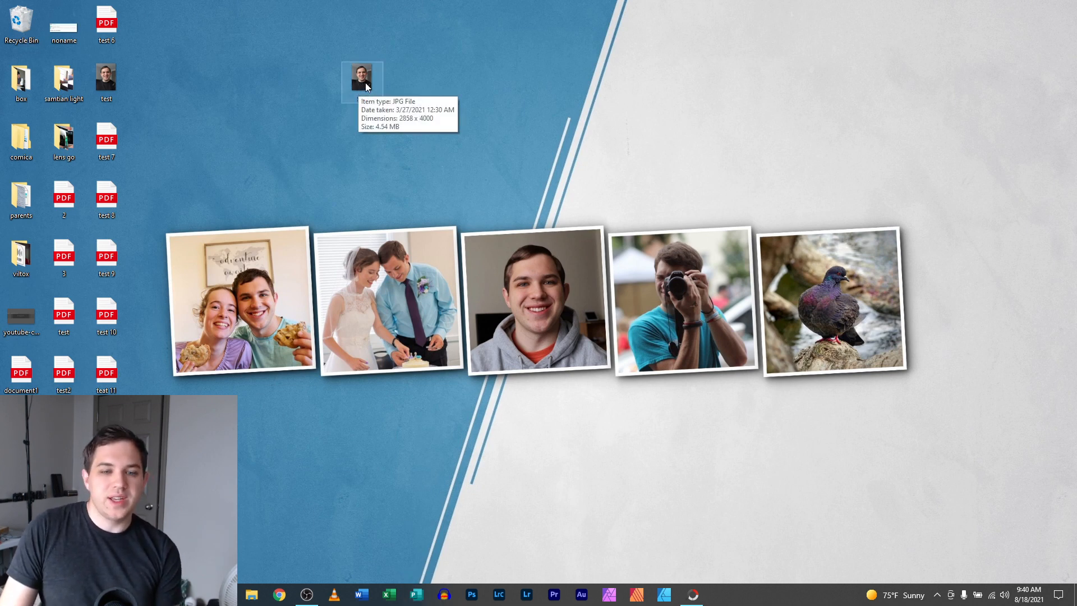
pyautogui.rightClick(368, 85)
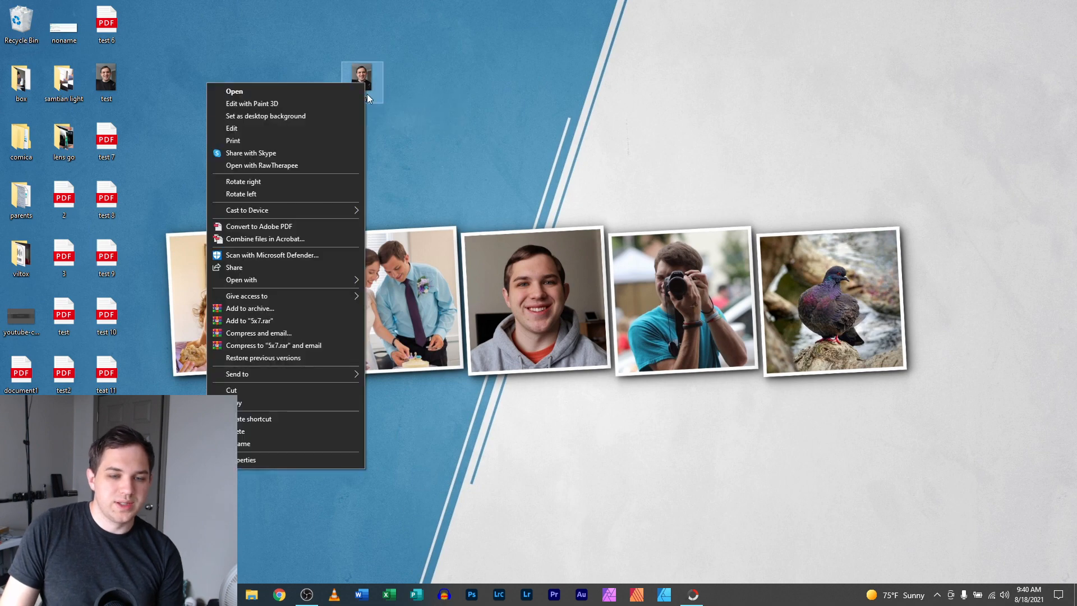
pyautogui.click(256, 141)
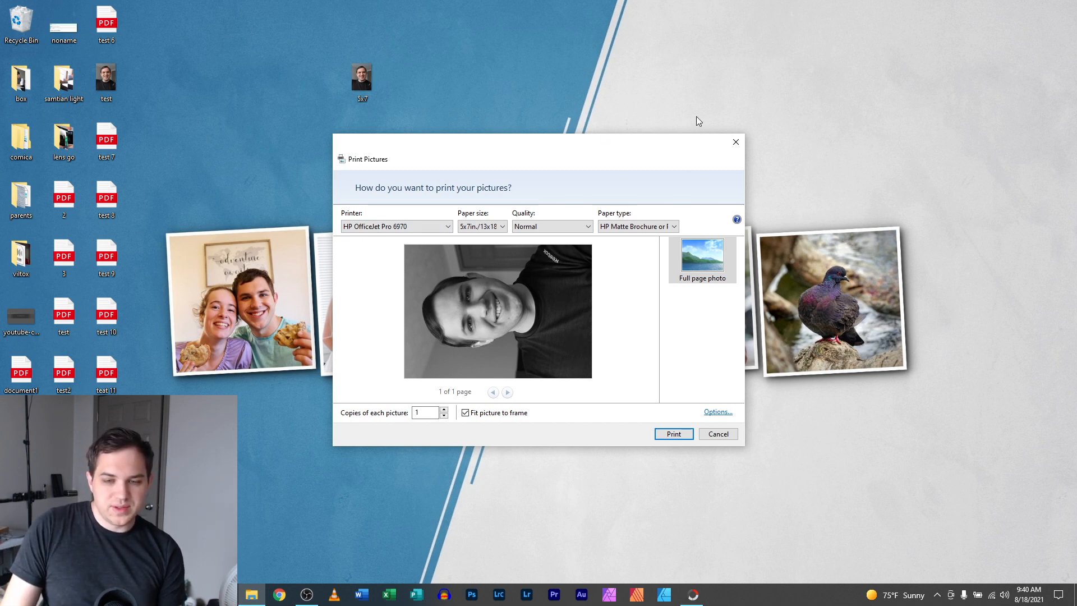
pyautogui.moveTo(451, 144); pyautogui.dragTo(523, 43)
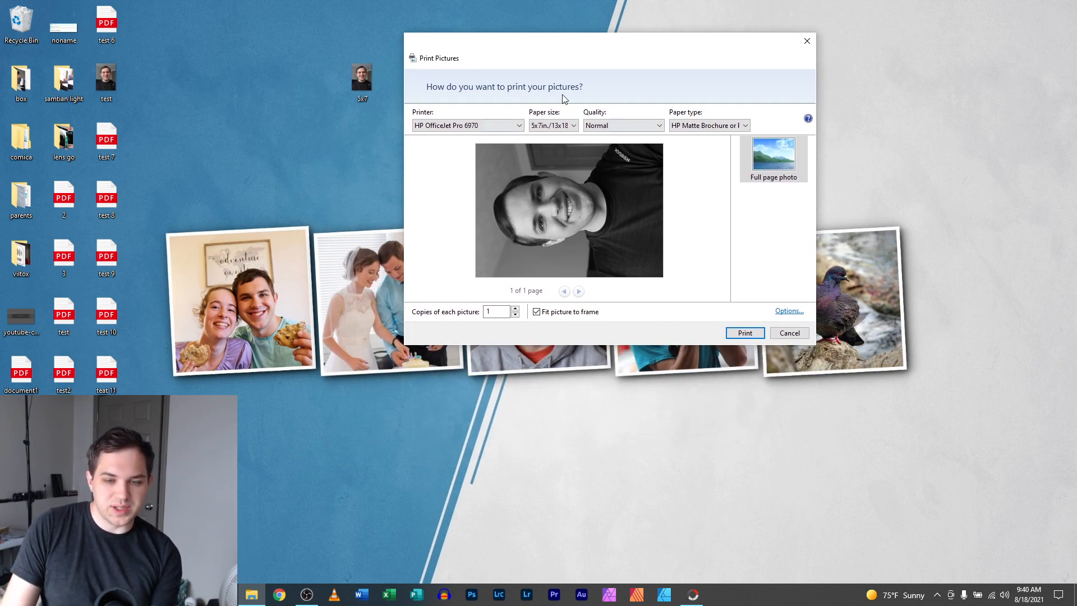
pyautogui.click(506, 128)
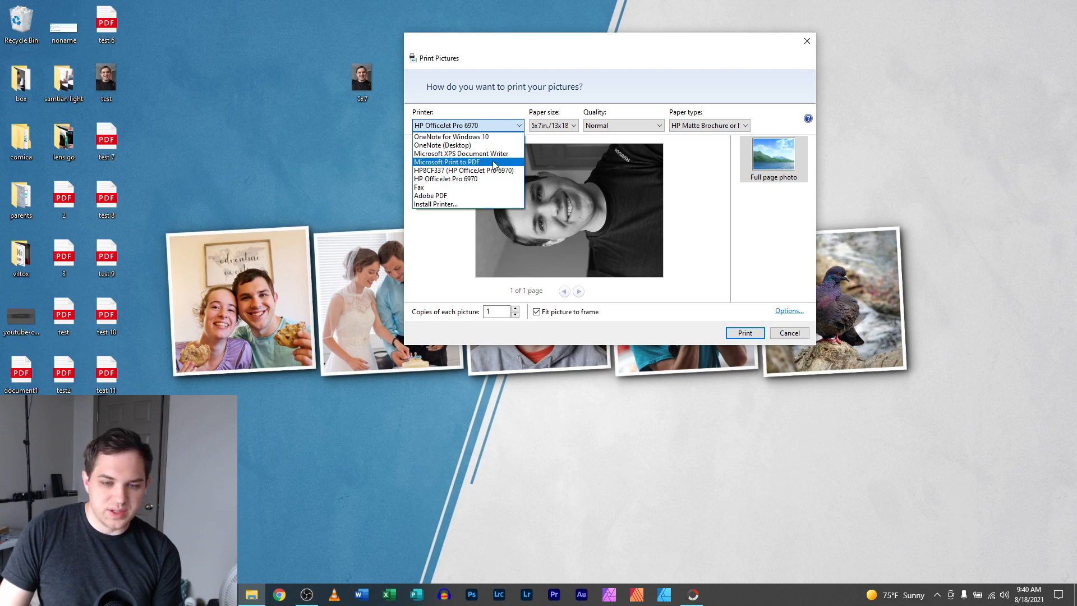
pyautogui.click(463, 179)
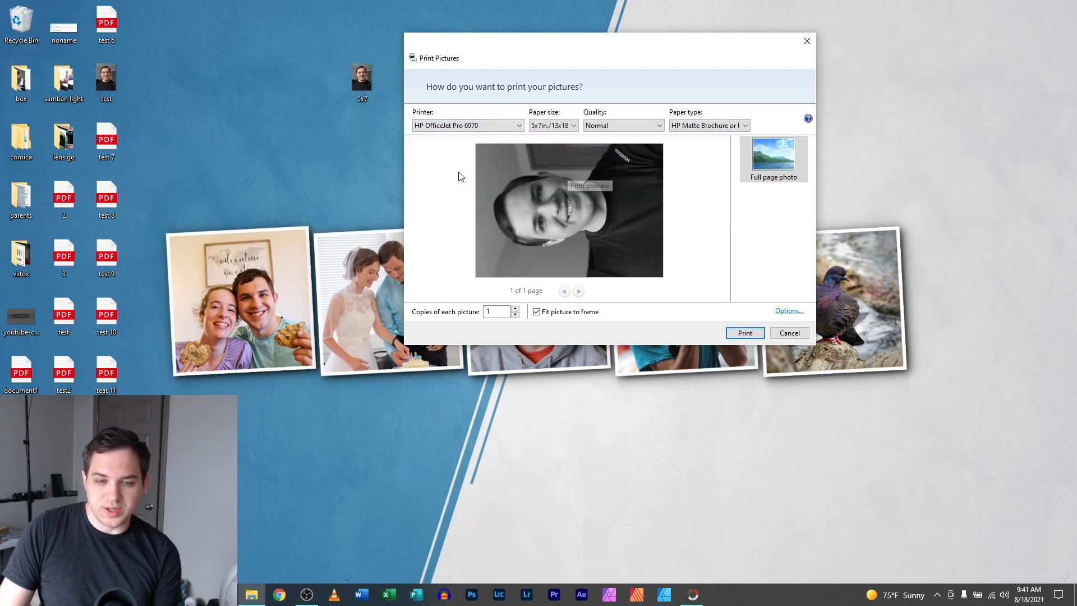
# Set Print in Grayscale to Off in the HP OfficeJet Pro 6970 printer properties and apply it to the picture print
pyautogui.click(612, 129)
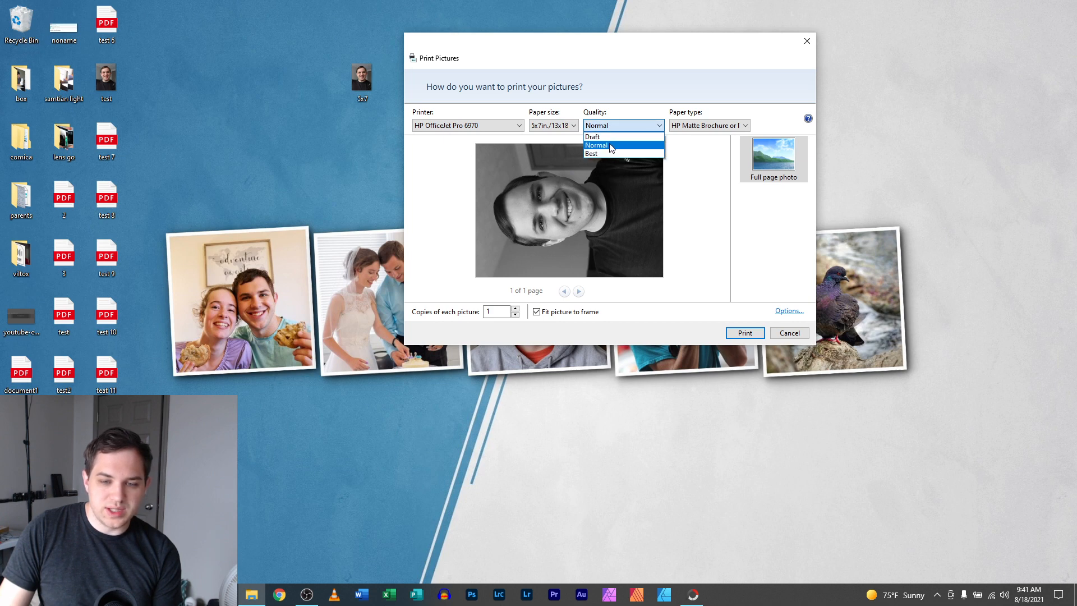
pyautogui.click(615, 126)
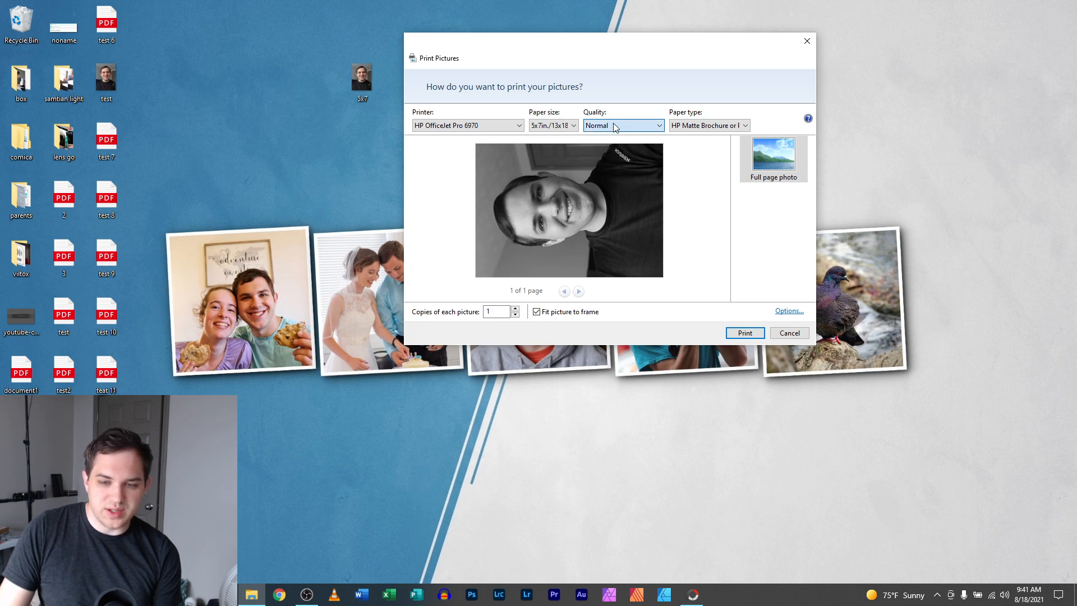
pyautogui.click(790, 311)
pyautogui.click(525, 220)
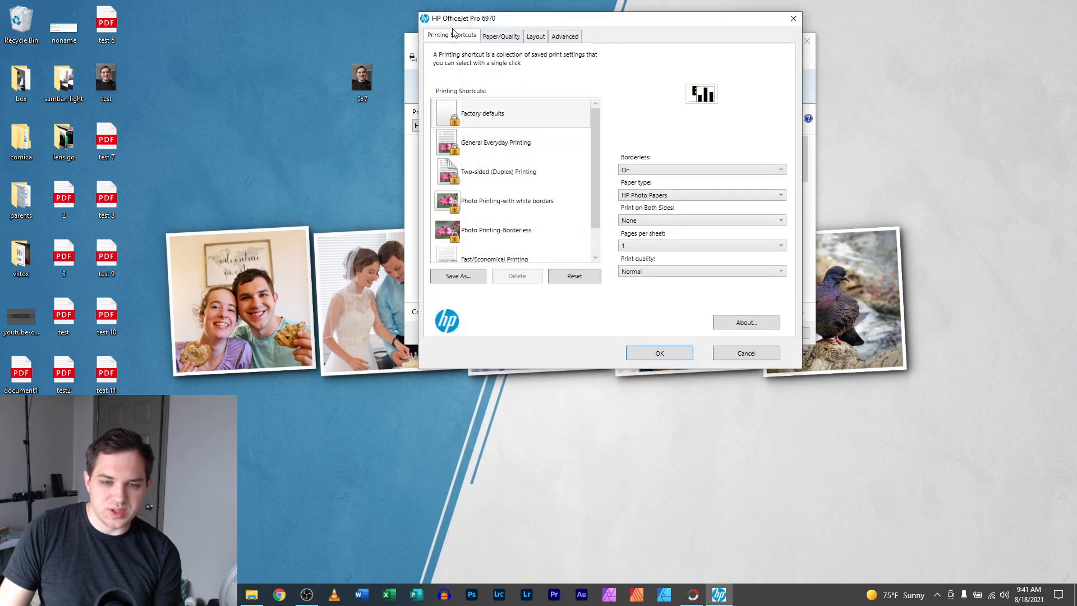
pyautogui.click(512, 37)
pyautogui.click(654, 274)
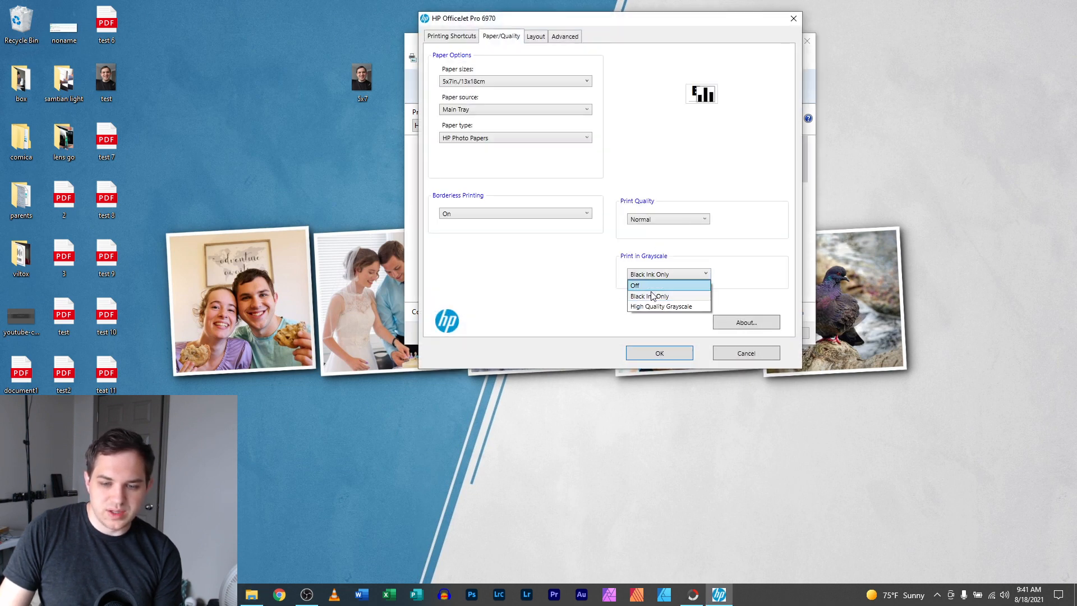
pyautogui.click(652, 284)
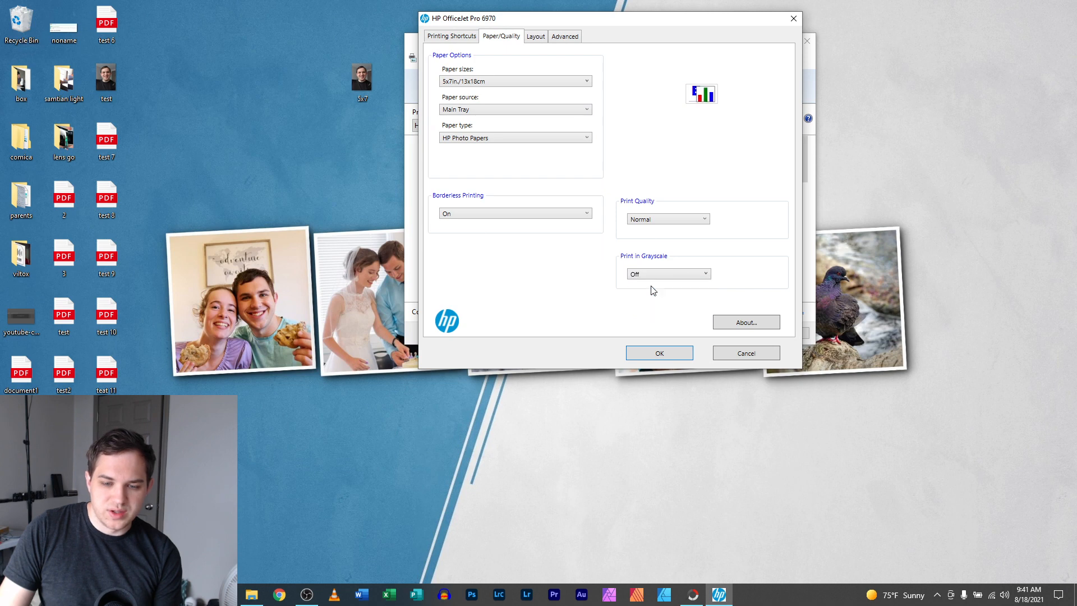
pyautogui.click(658, 354)
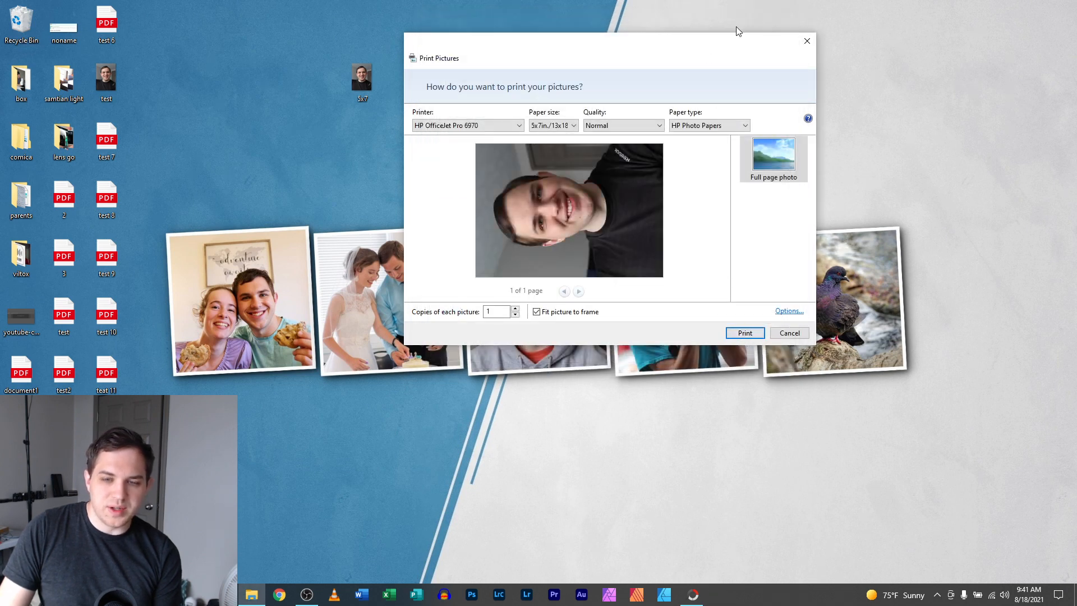
# Review the available paper sizes, print qualities and print options for the 5x7 picture, and close the print dialog without printing
pyautogui.moveTo(726, 62); pyautogui.dragTo(649, 114)
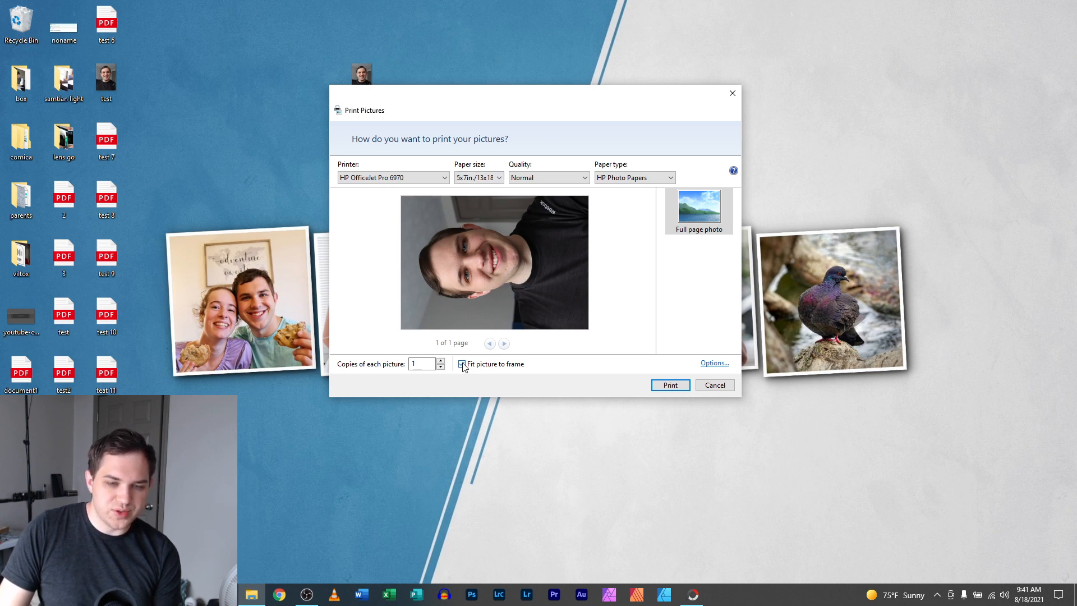
pyautogui.click(488, 177)
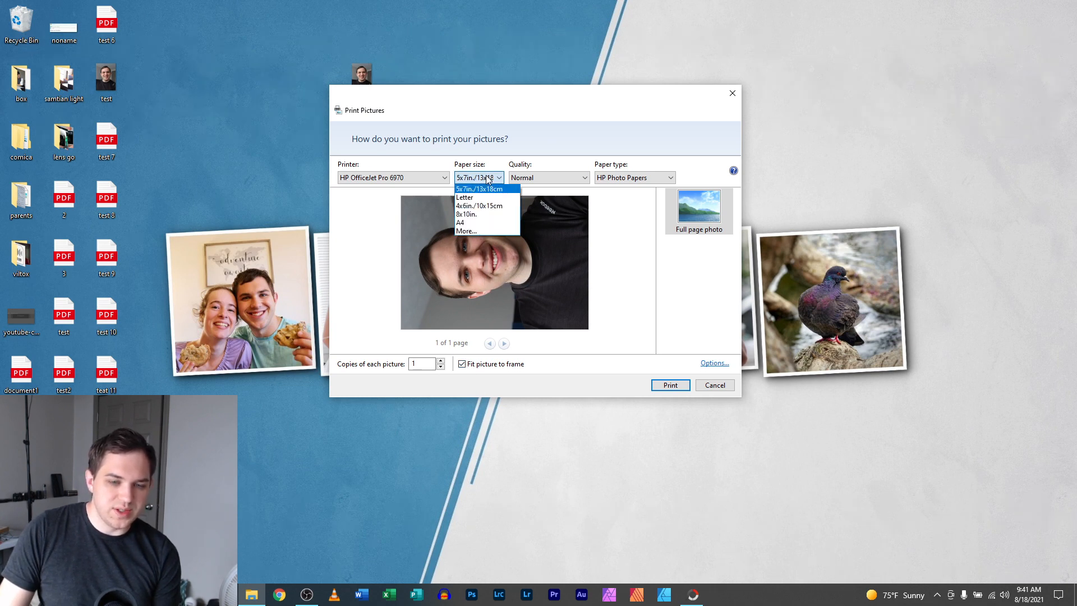
pyautogui.click(484, 232)
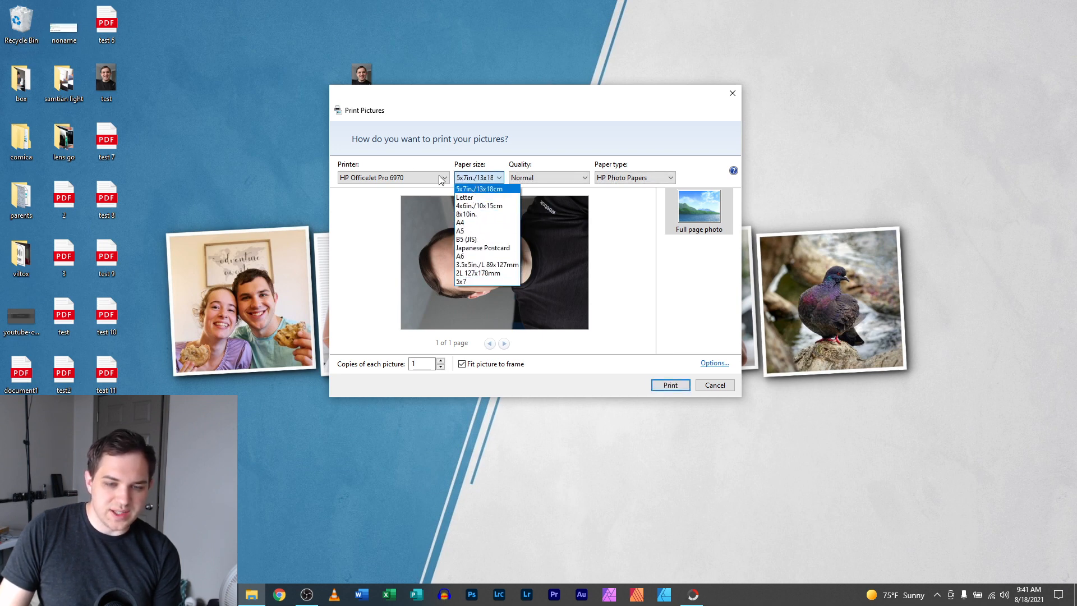
pyautogui.click(562, 181)
pyautogui.click(562, 179)
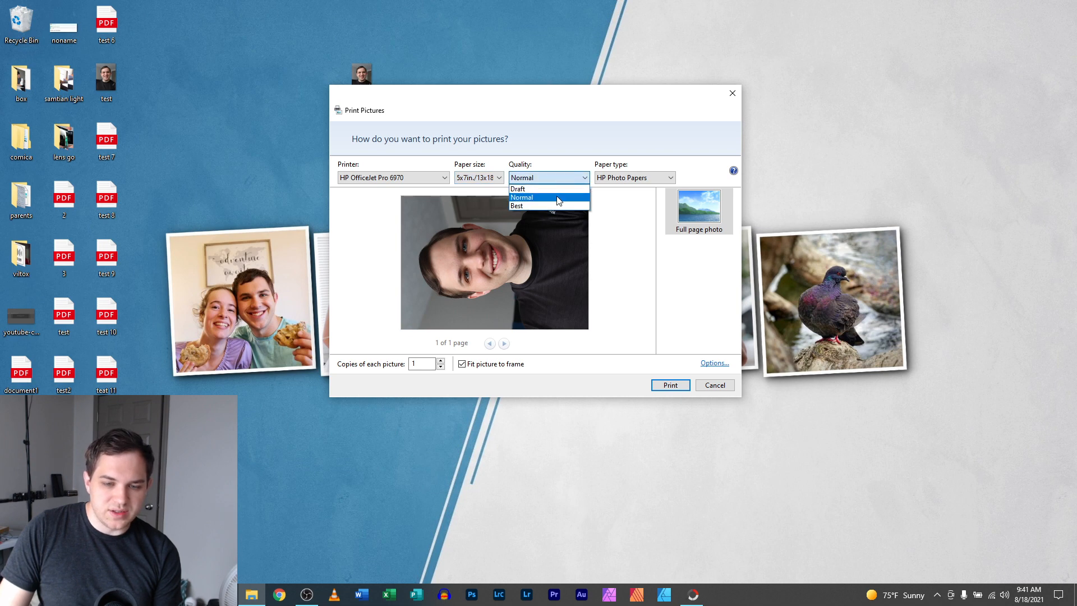
pyautogui.click(701, 349)
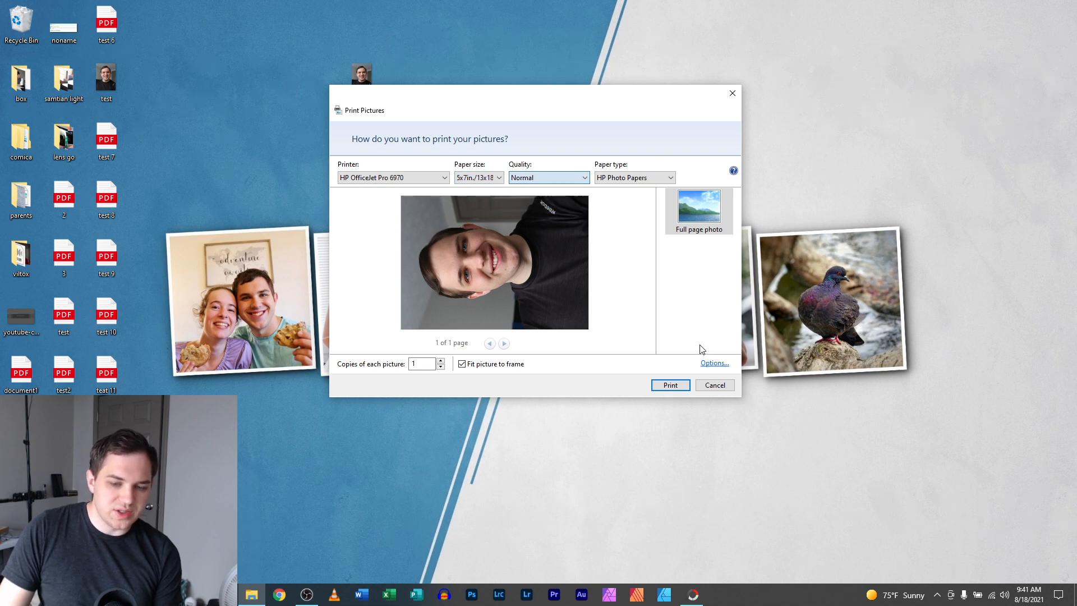
pyautogui.click(708, 363)
pyautogui.click(613, 308)
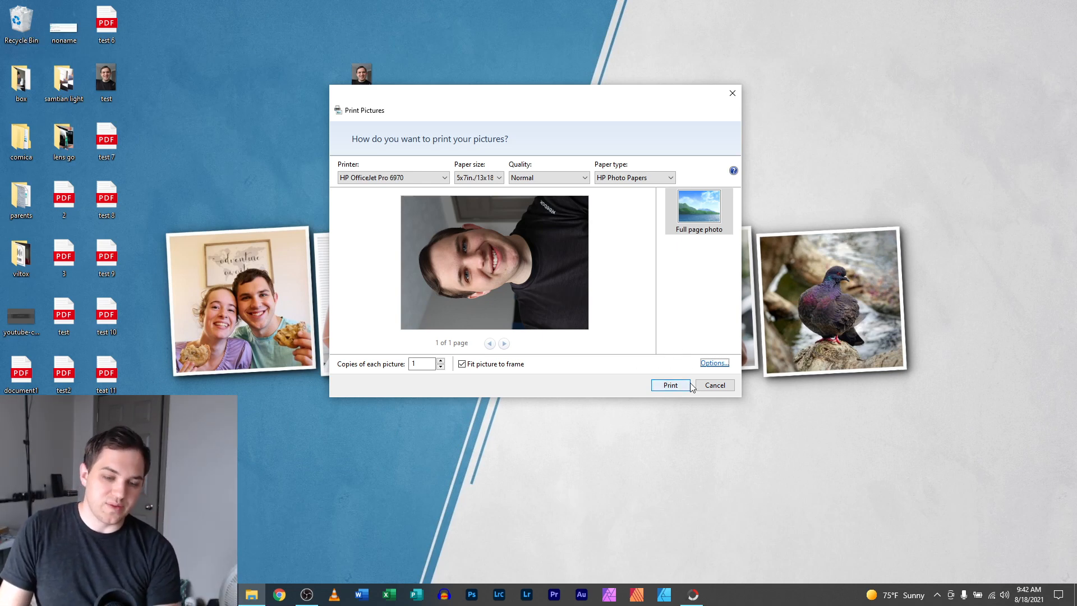
pyautogui.click(708, 389)
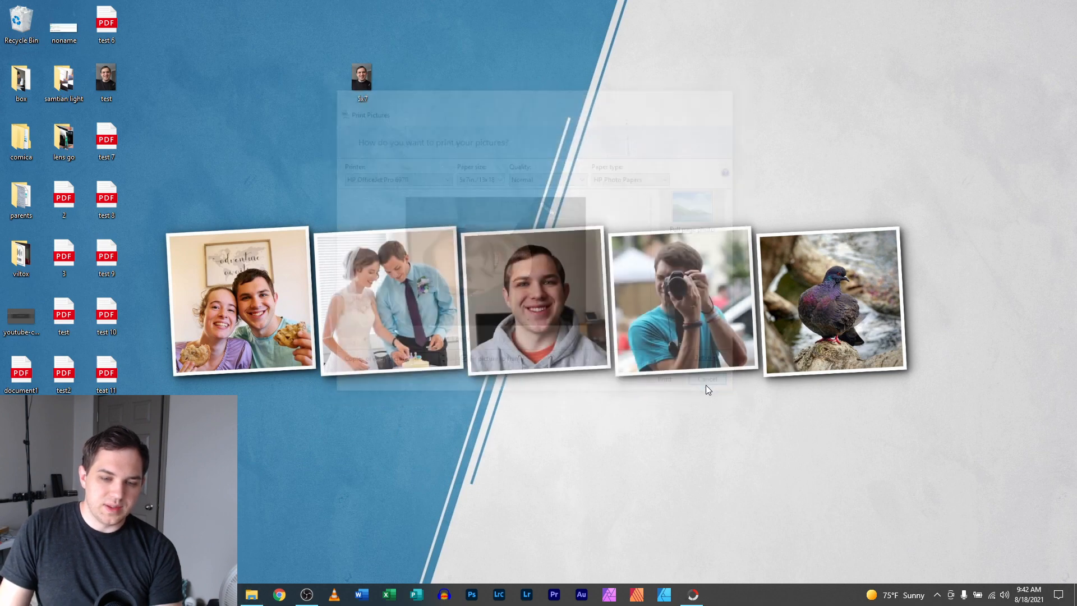
pyautogui.click(416, 595)
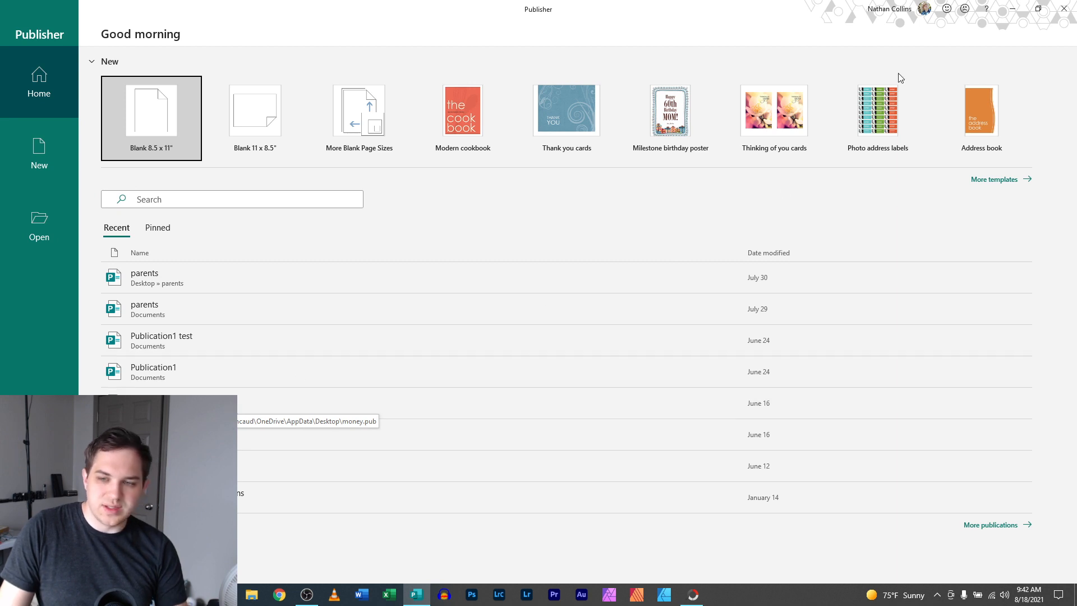
pyautogui.click(1064, 8)
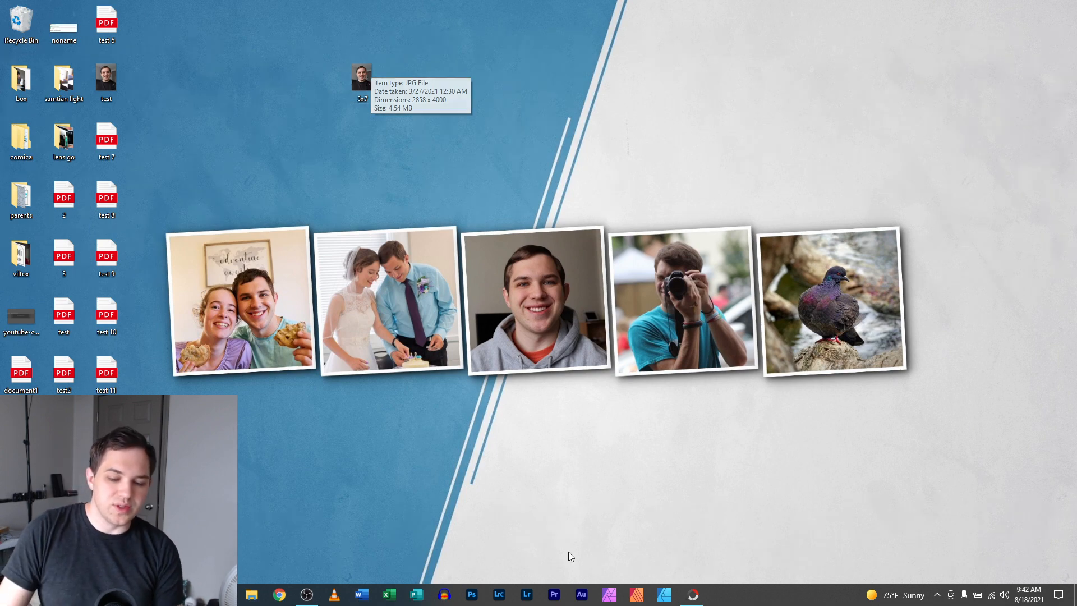
pyautogui.click(701, 601)
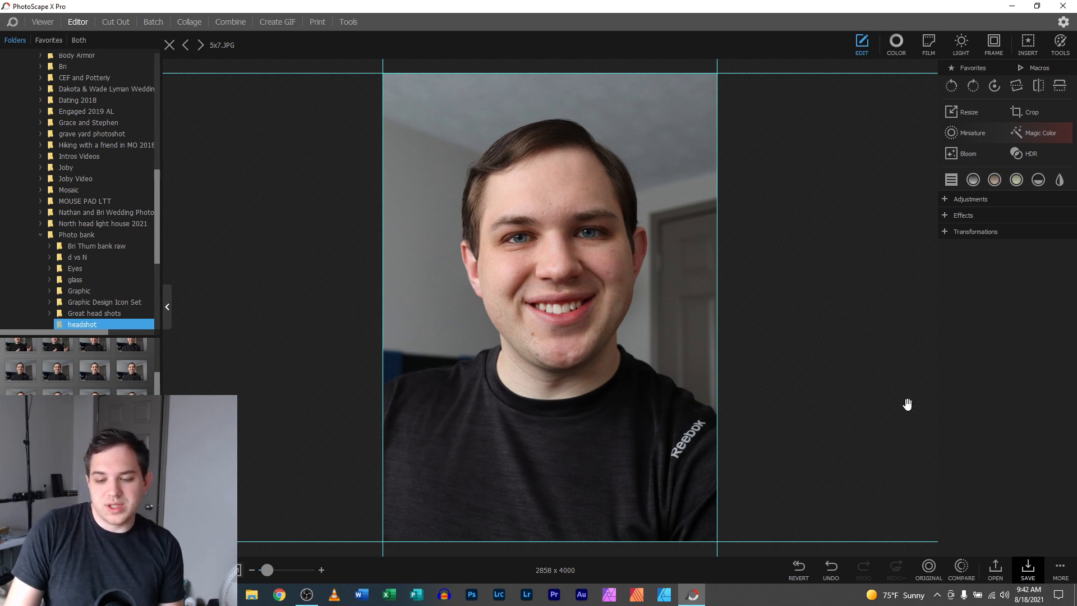
pyautogui.click(1076, 594)
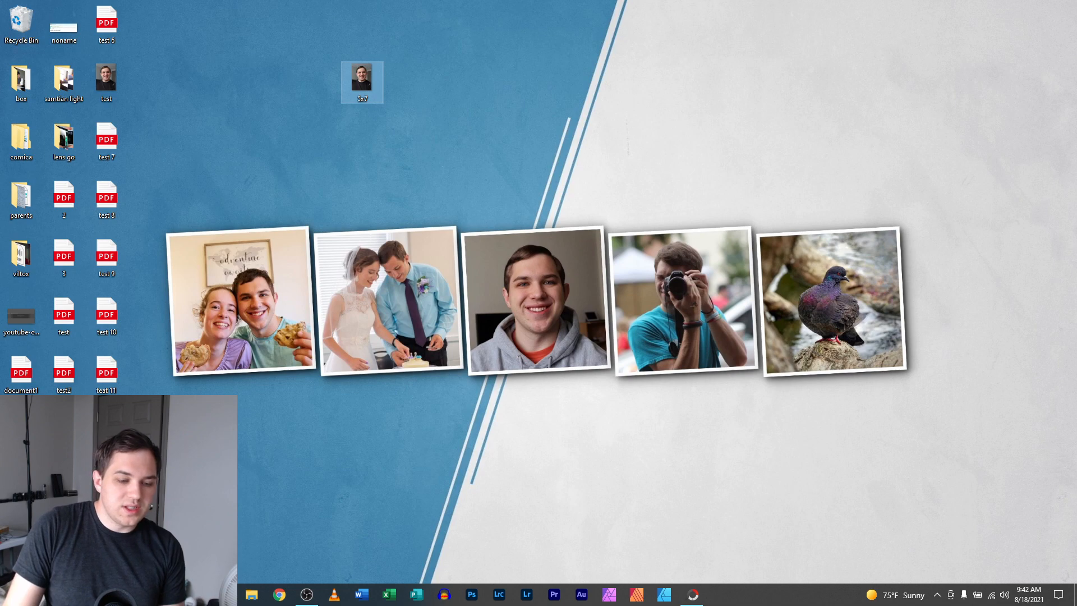
# Open the test 10 and test 9 PDFs from the desktop and examine how the photo is placed on the page
pyautogui.doubleClick(105, 315)
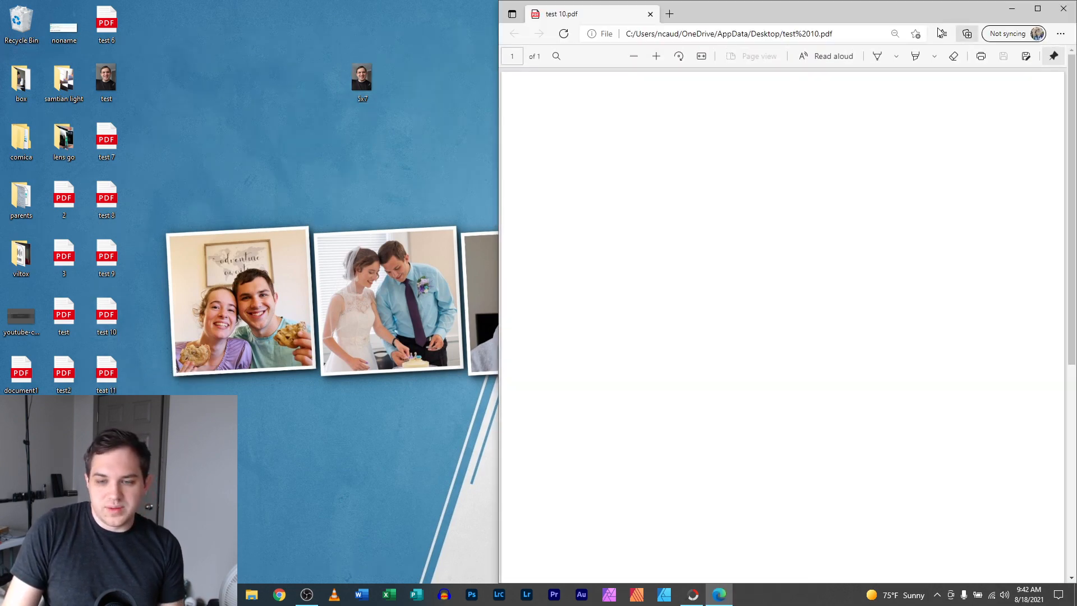
pyautogui.doubleClick(112, 259)
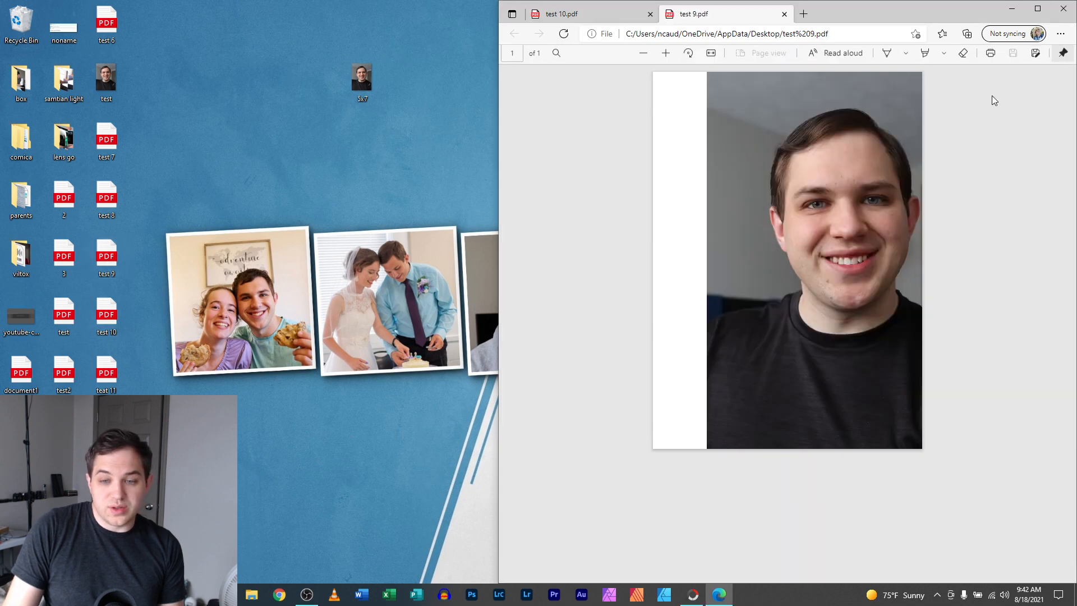
pyautogui.click(1037, 10)
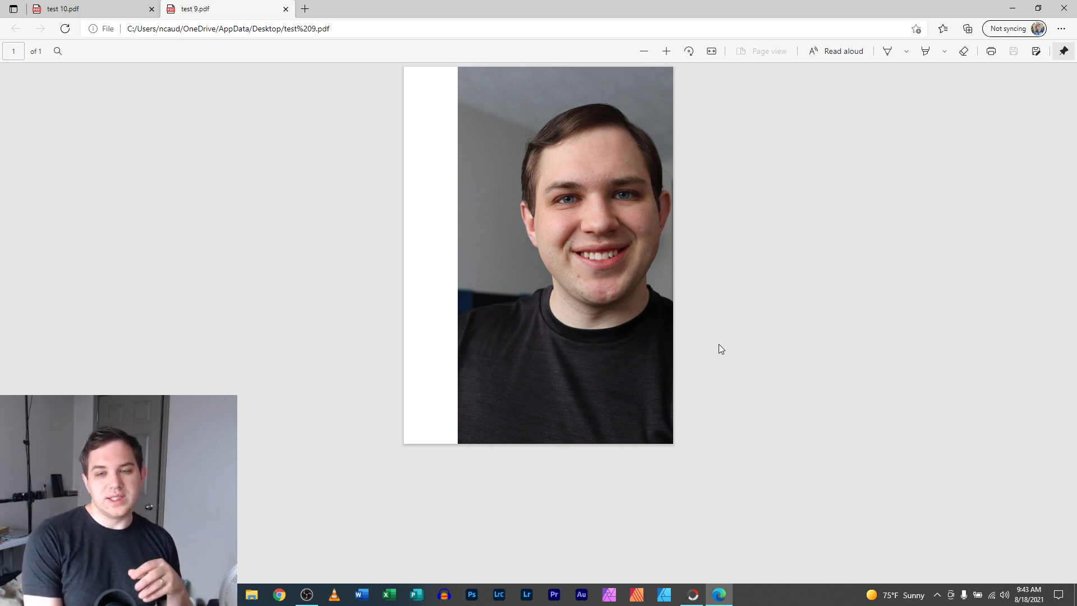
pyautogui.click(1065, 8)
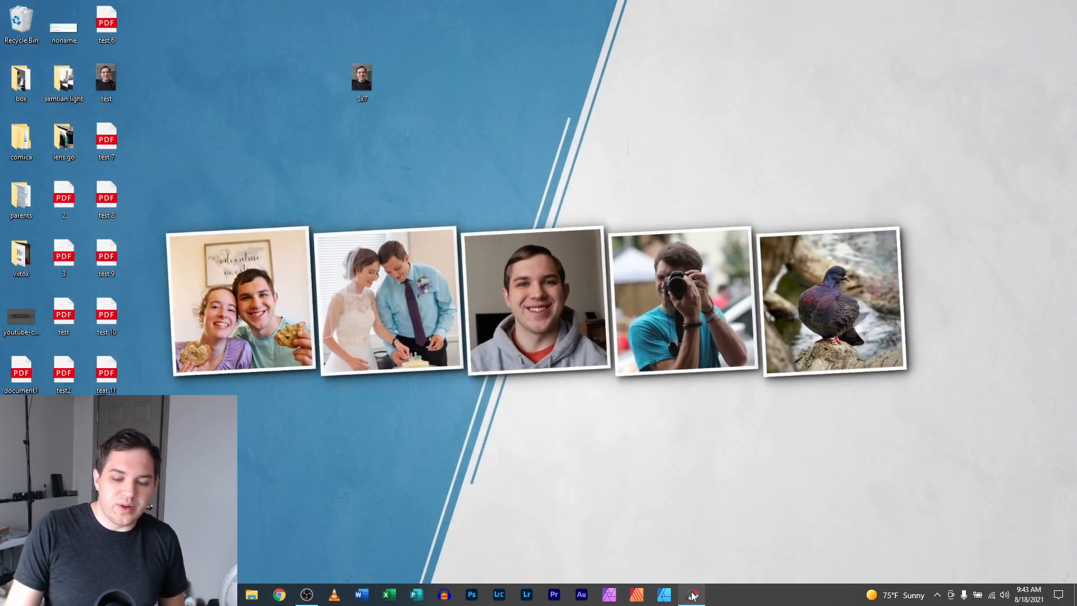
# Switch back to PhotoScape X Pro and load a photo from the headshot folder onto the Print page
pyautogui.click(693, 596)
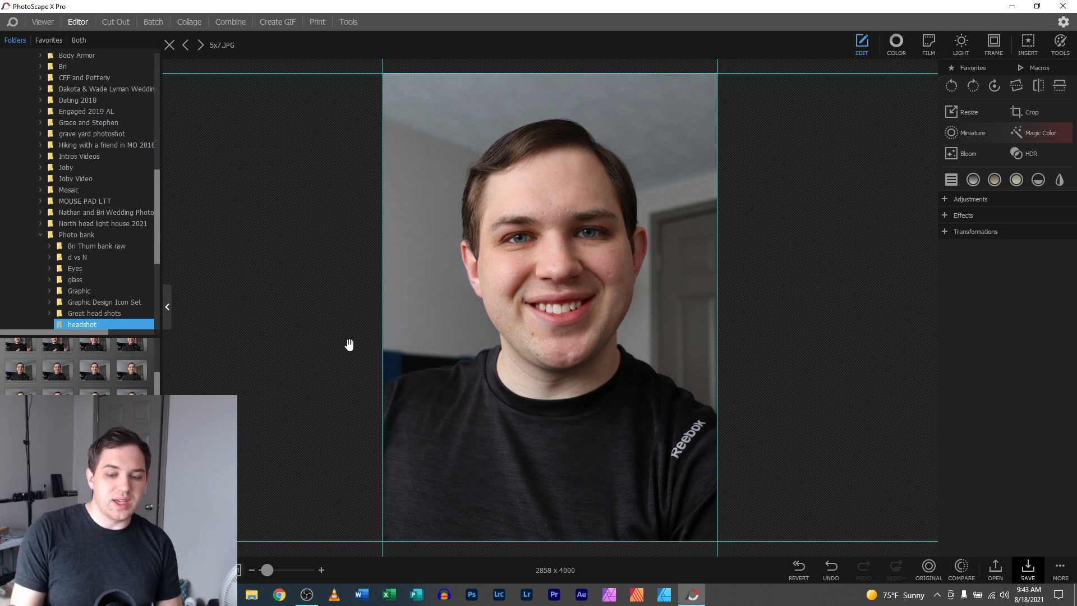
pyautogui.moveTo(693, 594)
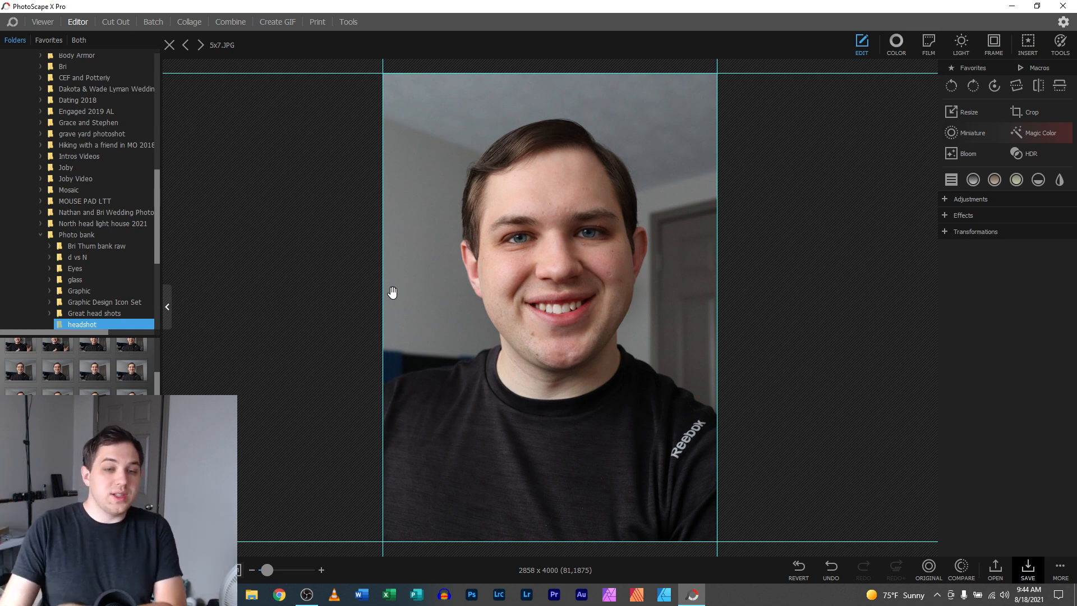
pyautogui.click(318, 24)
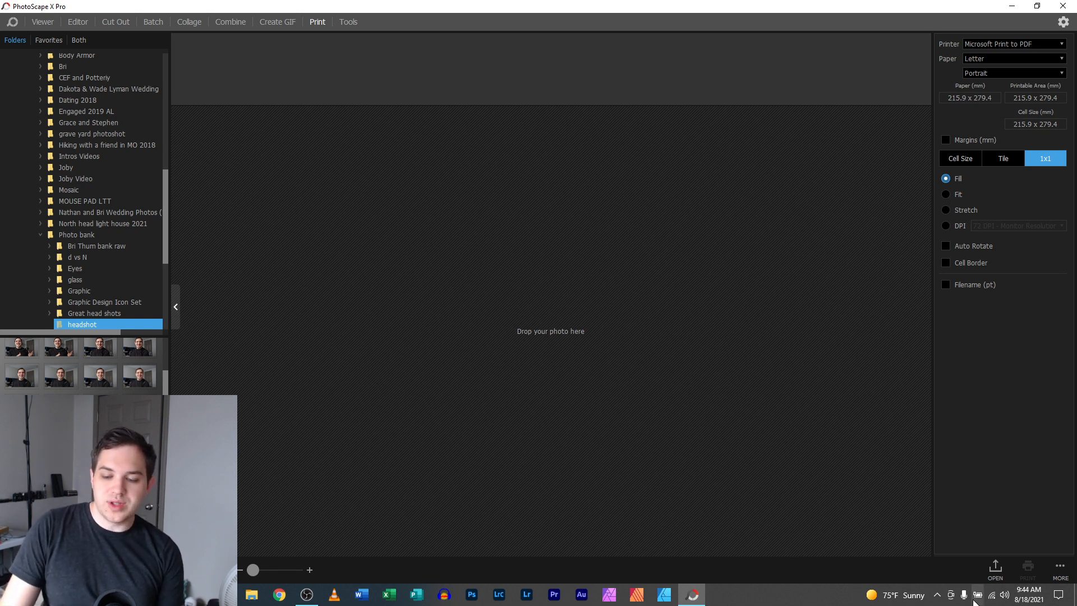
pyautogui.doubleClick(99, 434)
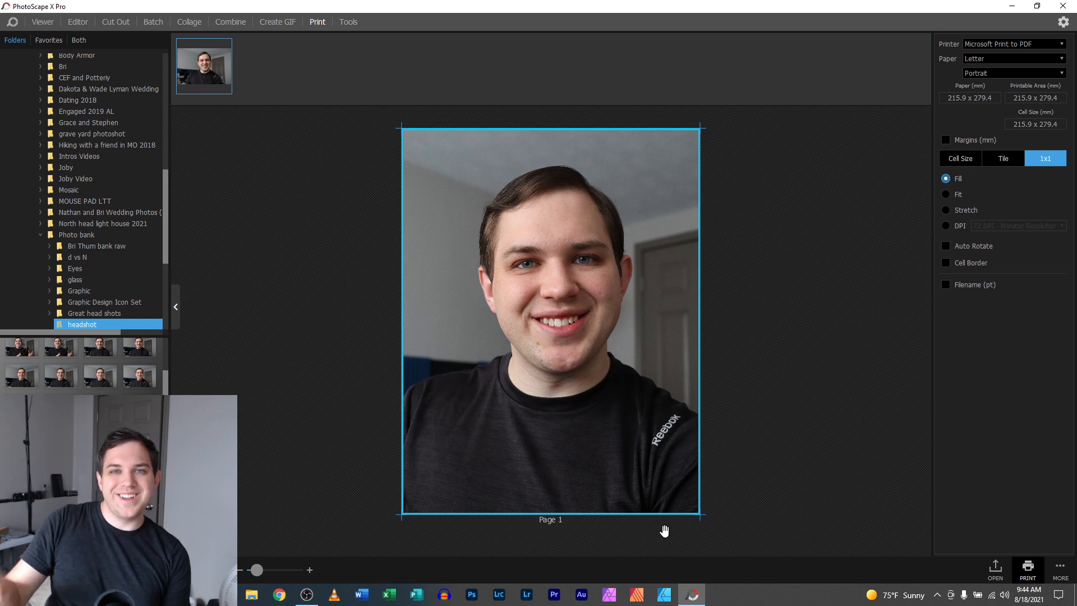
pyautogui.click(937, 595)
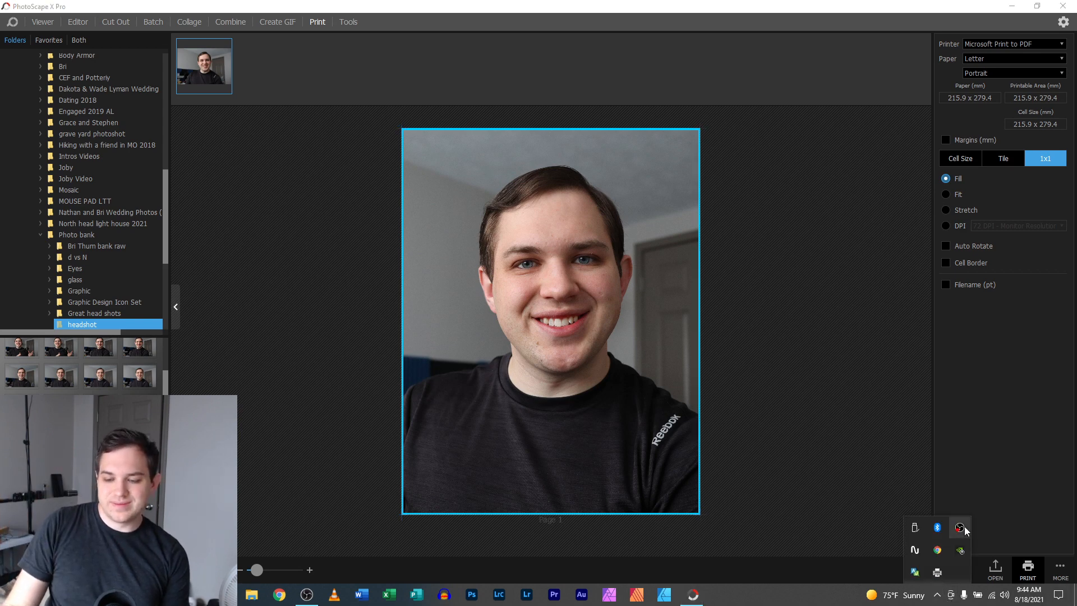